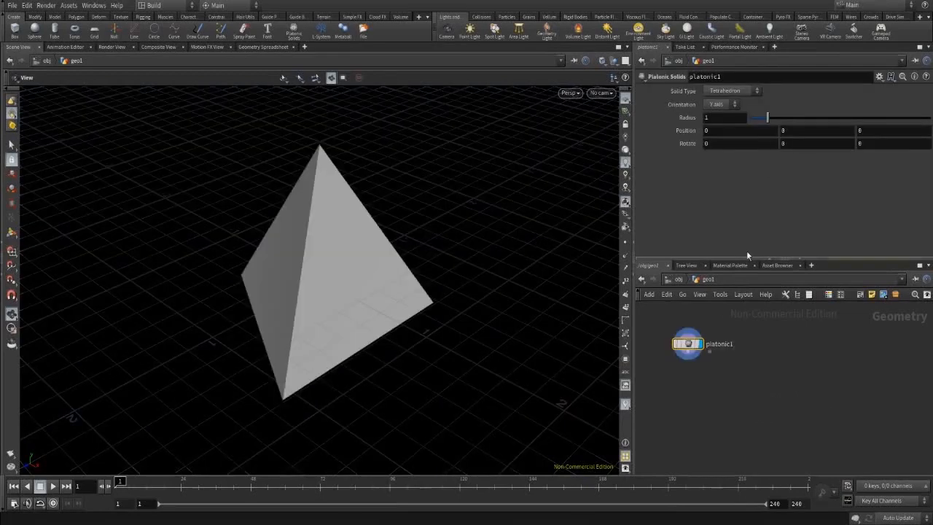
Bring up the Solid Type choices on the new platonic1 node, currently a tetrahedron.
left_click(714, 91)
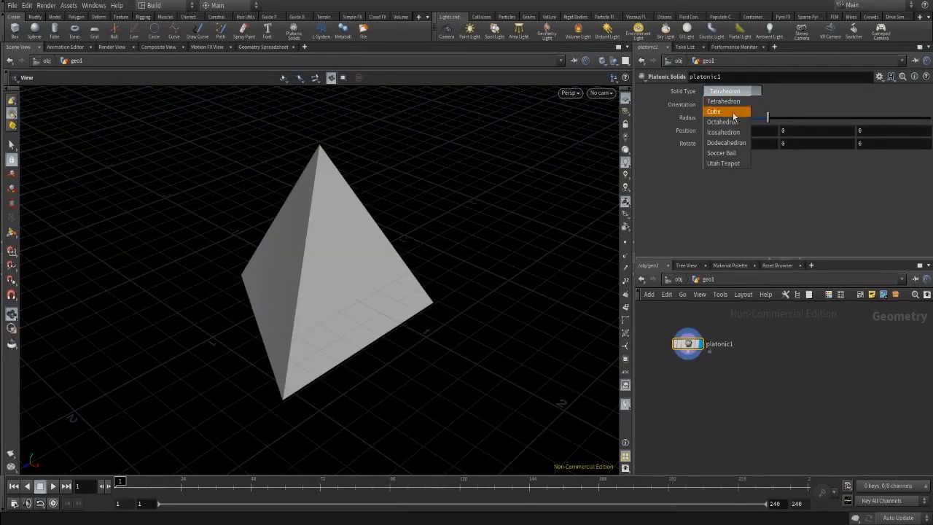
Make the solid an Octahedron and create a PolyExtrude node.
left_click(732, 122)
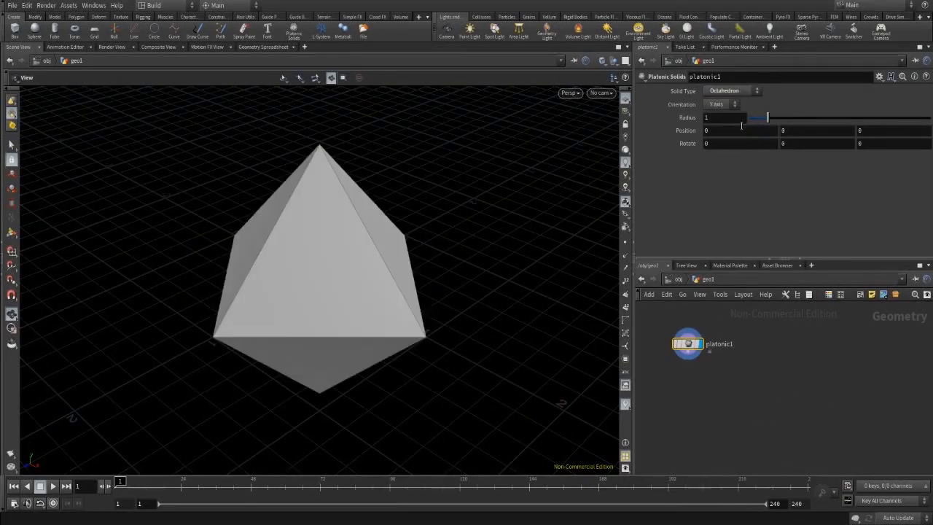
key("Tab")
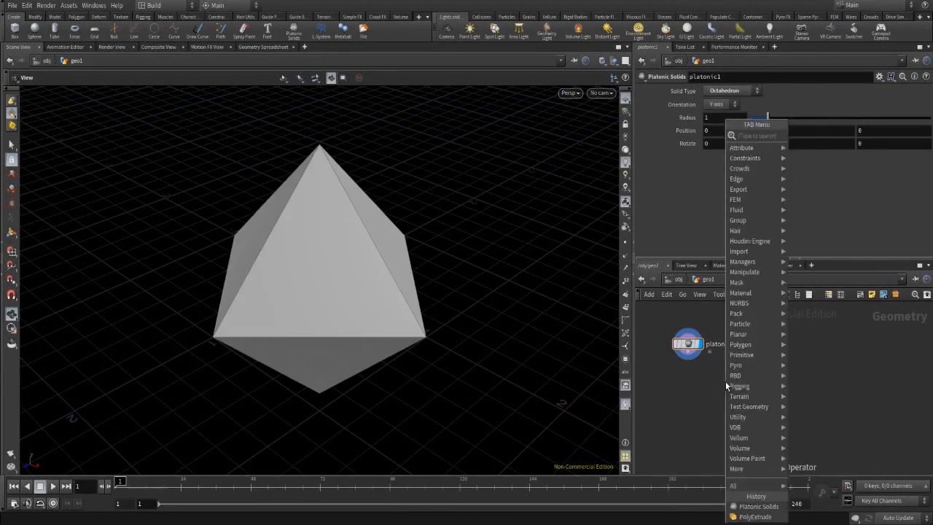
type("poly")
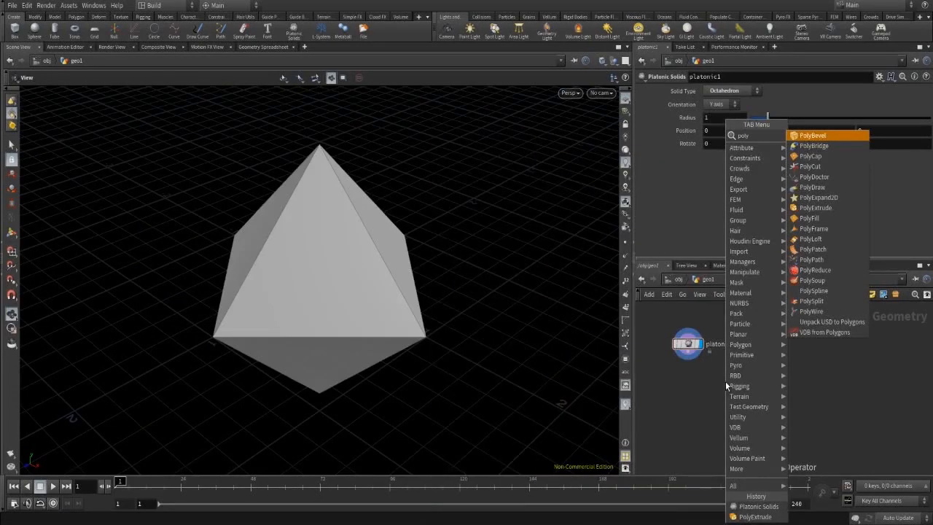
key("Down")
key("Down")
key("Down")
key("Down")
key("Down")
key("Down")
key("Down")
key("Return")
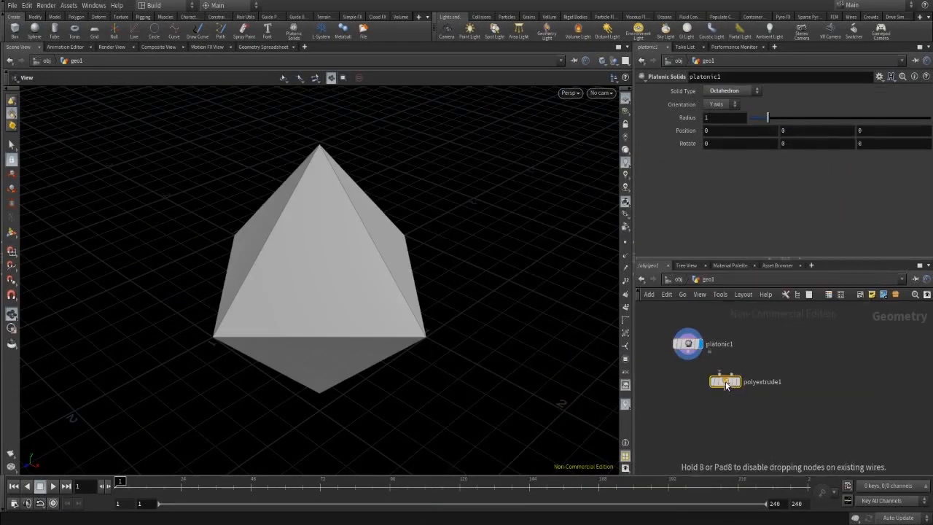
Place polyextrude1 below platonic1, wire platonic1 into it, and make it displayed.
left_click(692, 391)
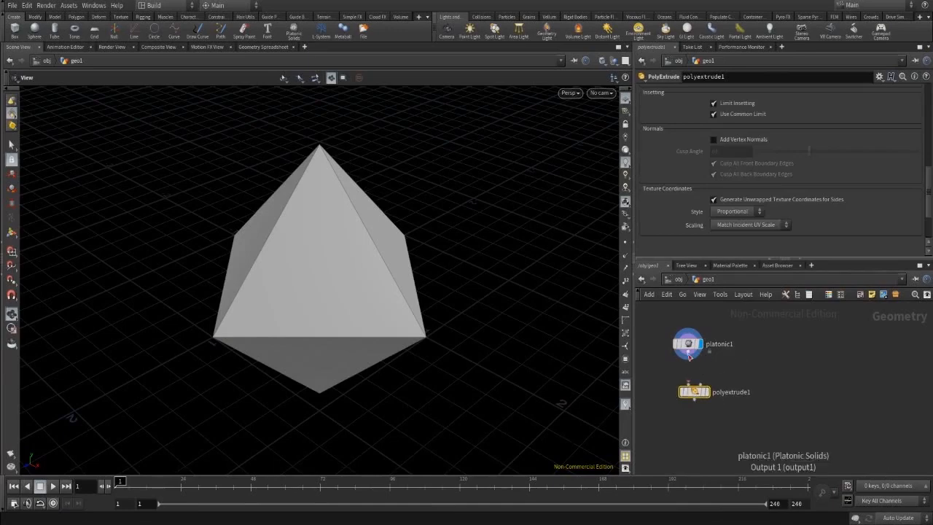
left_click(690, 356)
left_click(693, 384)
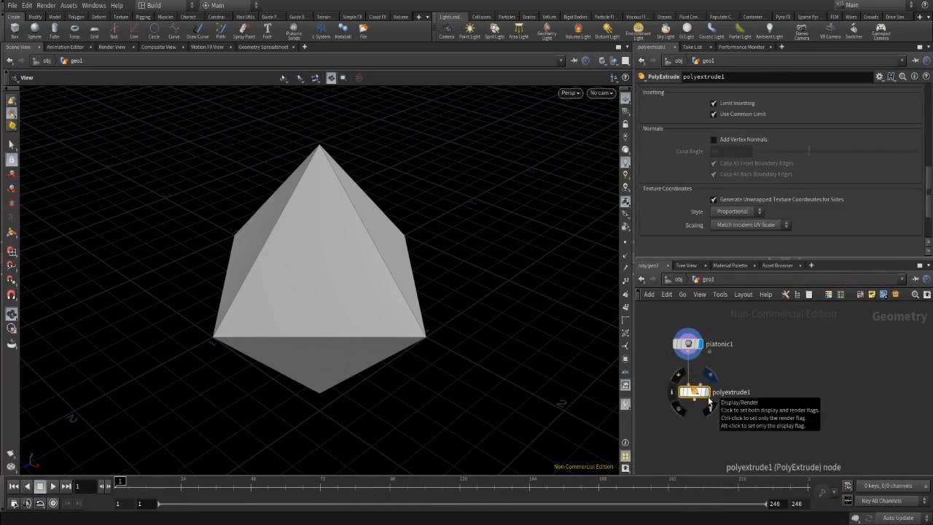
left_click(710, 400)
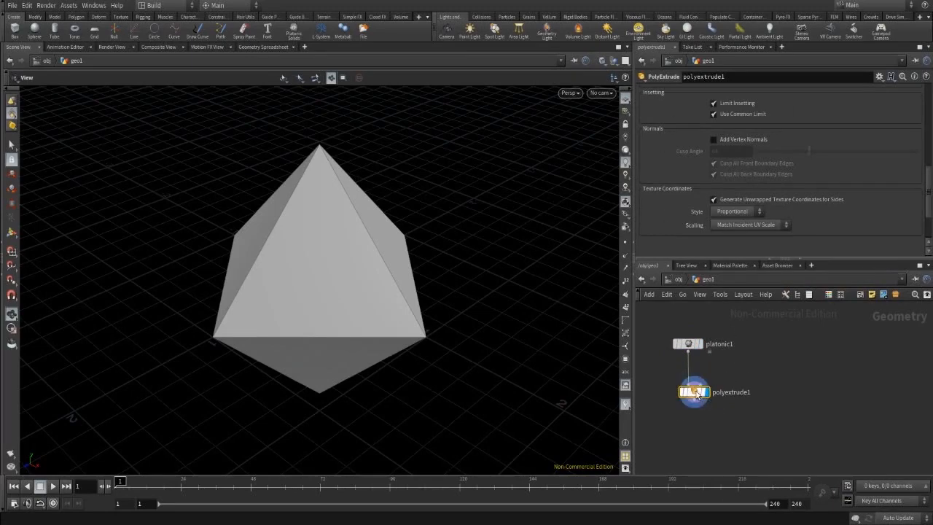
scroll(797, 181, "up", 10)
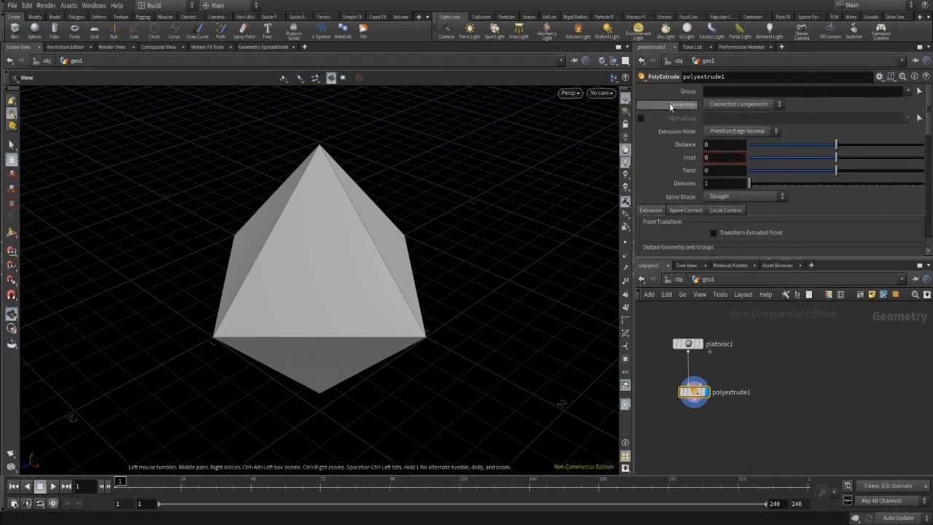
Set Divide Into to Individual Elements and key Distance at 0 on frame 24.
left_click(729, 105)
left_click(731, 114)
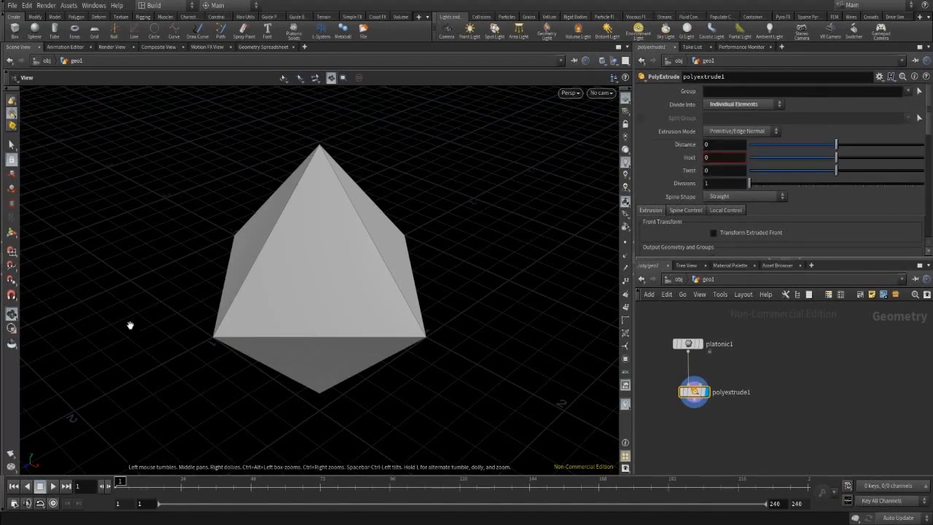
left_click(180, 482)
right_click(696, 146)
mouse_move(741, 174)
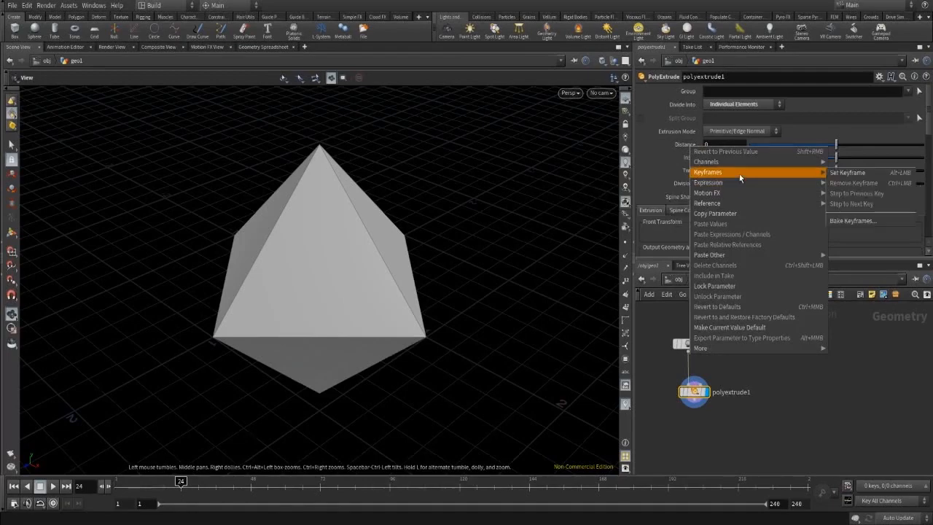
left_click(853, 173)
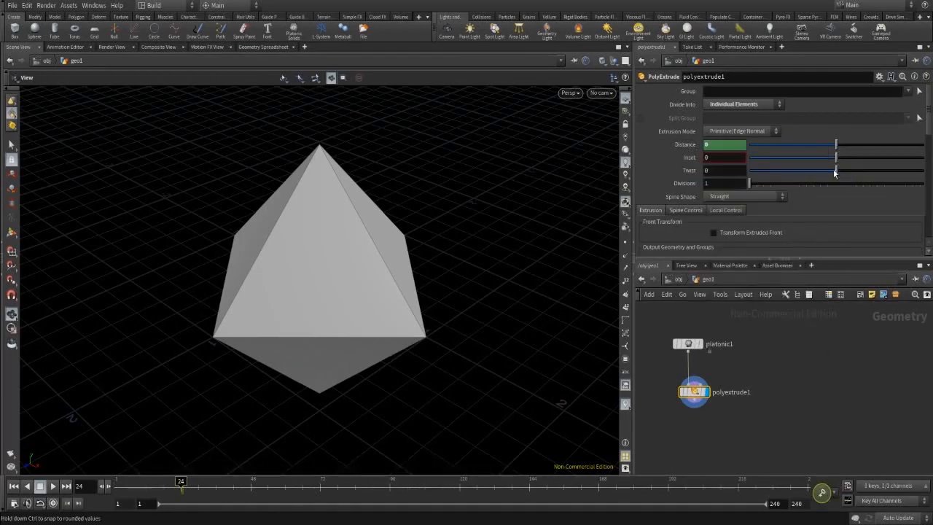
Key Distance at 0.2 on frame 48 and scrub to preview the extrusion.
left_click(251, 487)
left_click(726, 144)
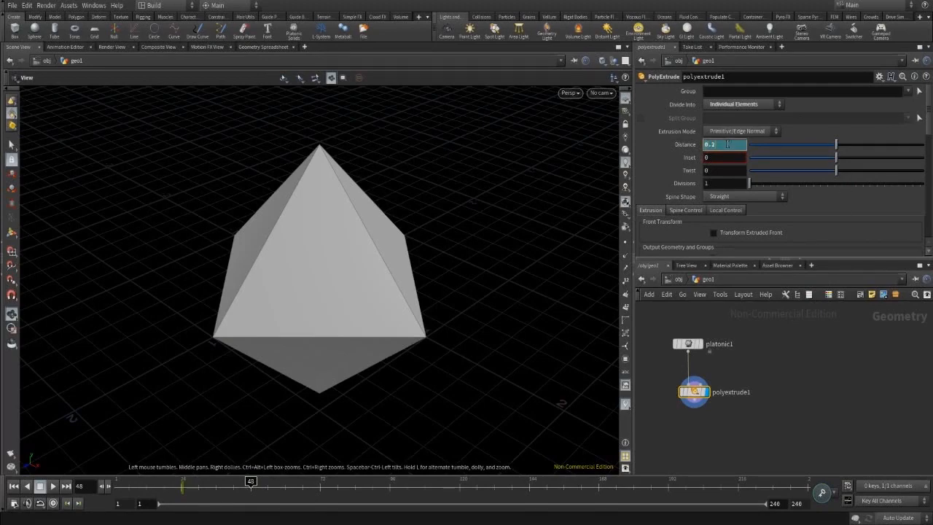
type("0.2")
key("Return")
right_click(727, 144)
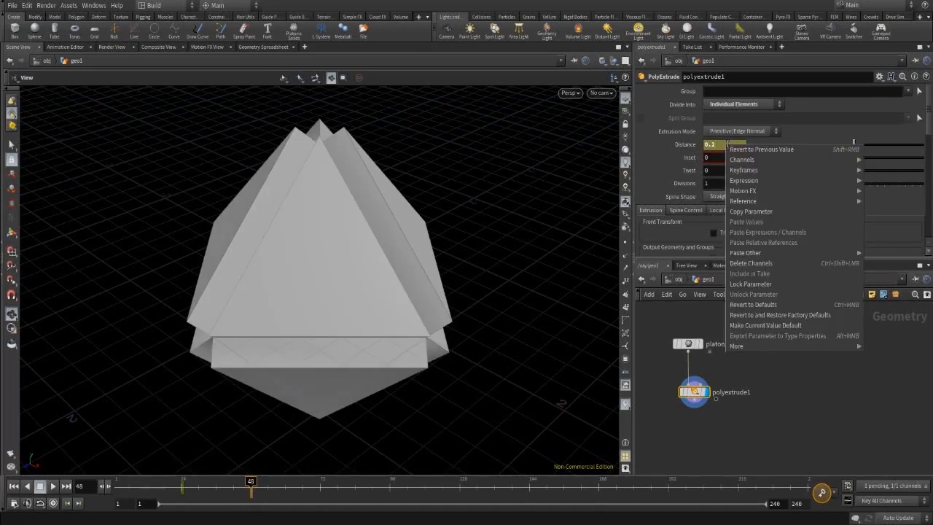
mouse_move(765, 175)
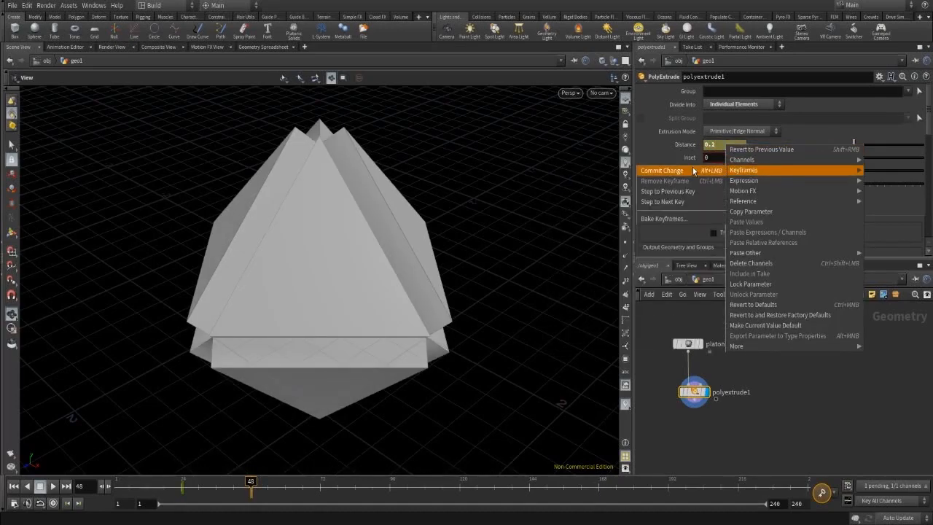
left_click(662, 170)
left_click_drag(240, 492, 180, 499)
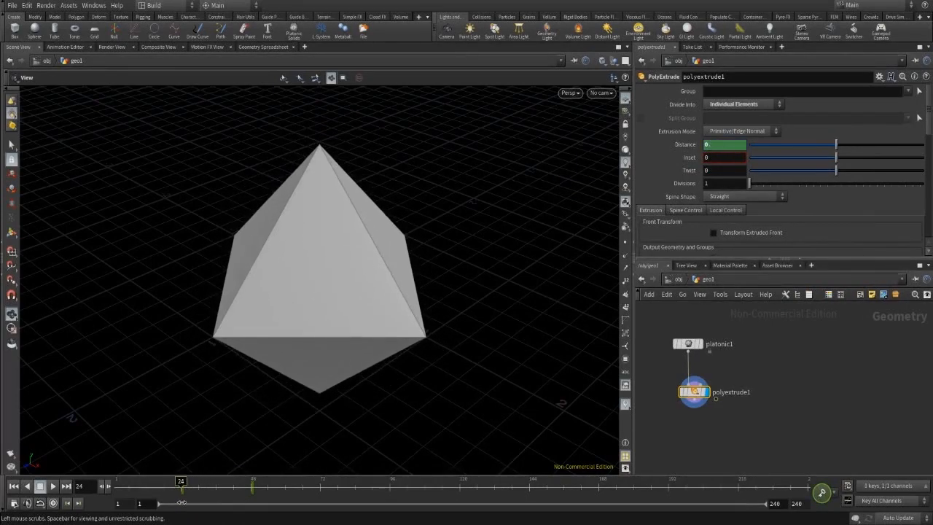
Try Connected Components, revert to Individual Elements, and expand the spine shape settings.
left_click(740, 104)
left_click(745, 102)
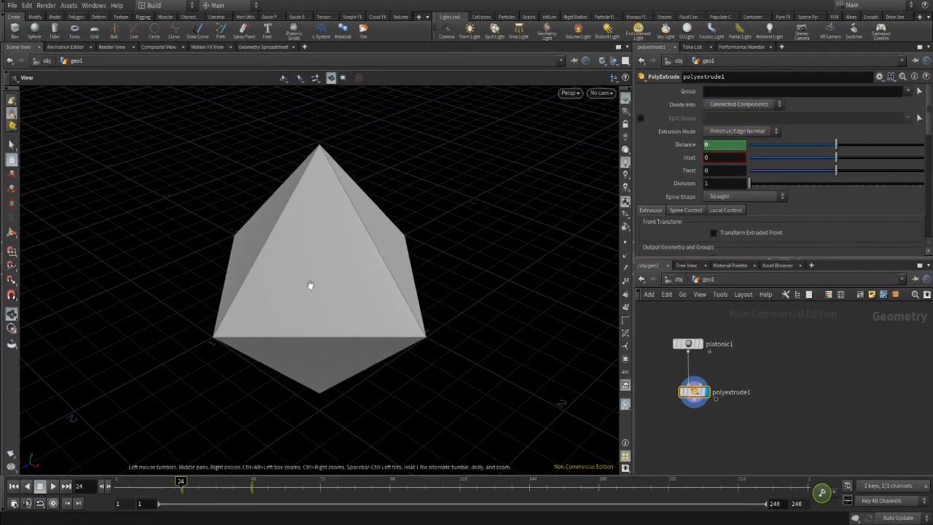
mouse_move(180, 486)
left_mouse_down()
mouse_move(223, 487)
mouse_move(181, 495)
left_mouse_up()
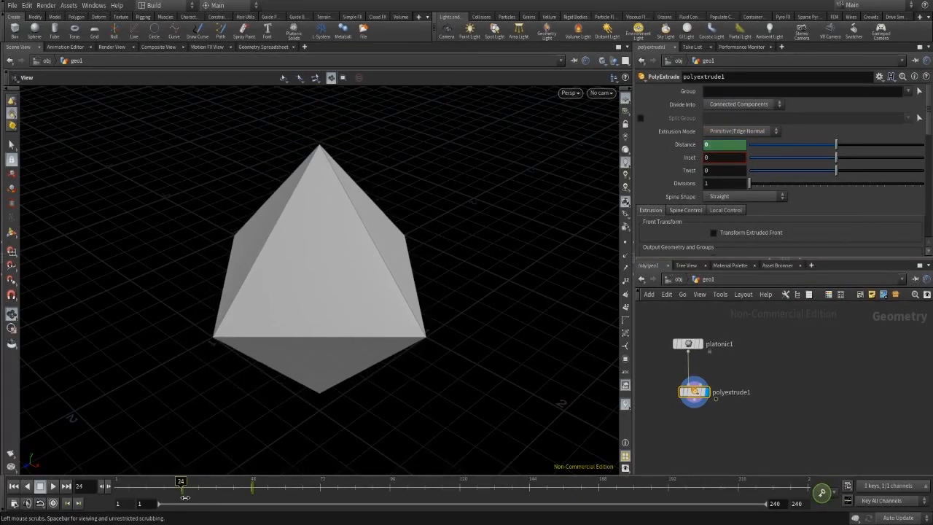
left_click(738, 104)
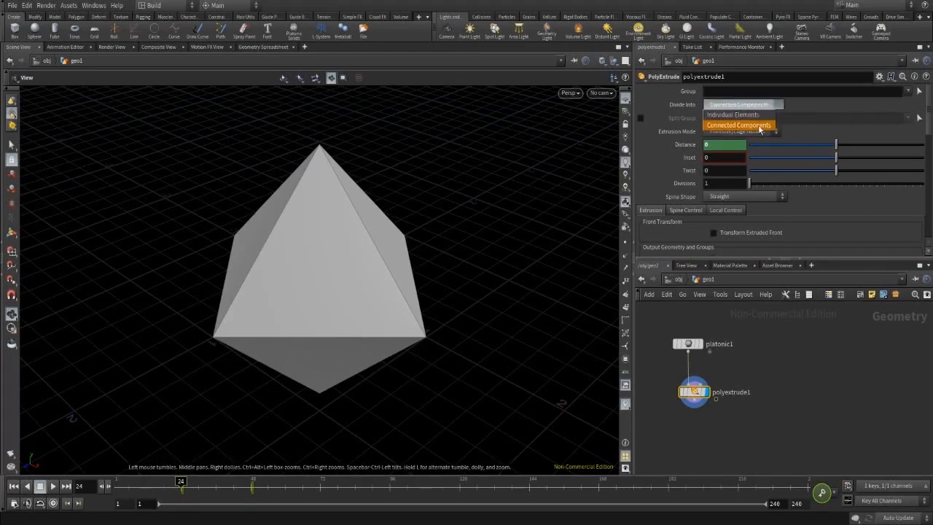
left_click(737, 124)
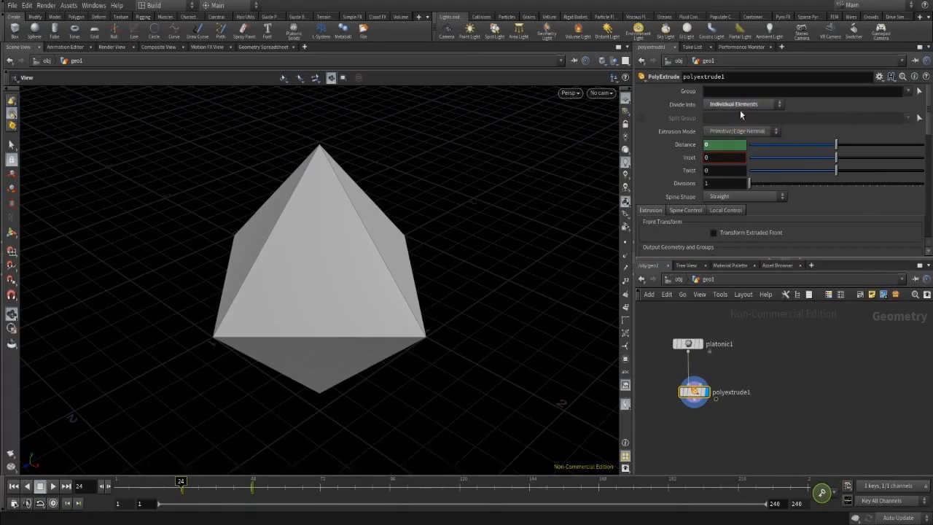
left_click(685, 210)
Key the Thickness Ramp end point Value at 1 on frame 24.
scroll(827, 149, "down", 2)
scroll(827, 143, "down", 8)
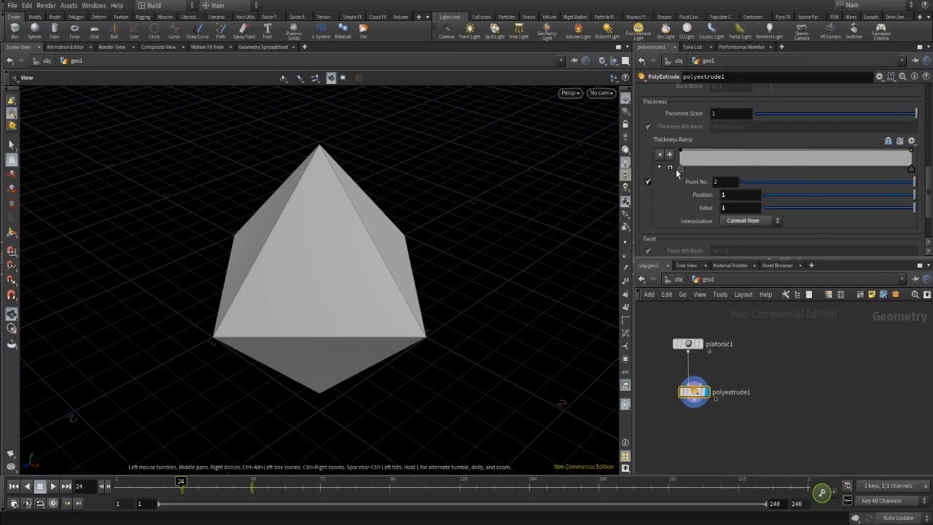
left_click(660, 167)
left_click(659, 212)
right_click(709, 209)
mouse_move(725, 236)
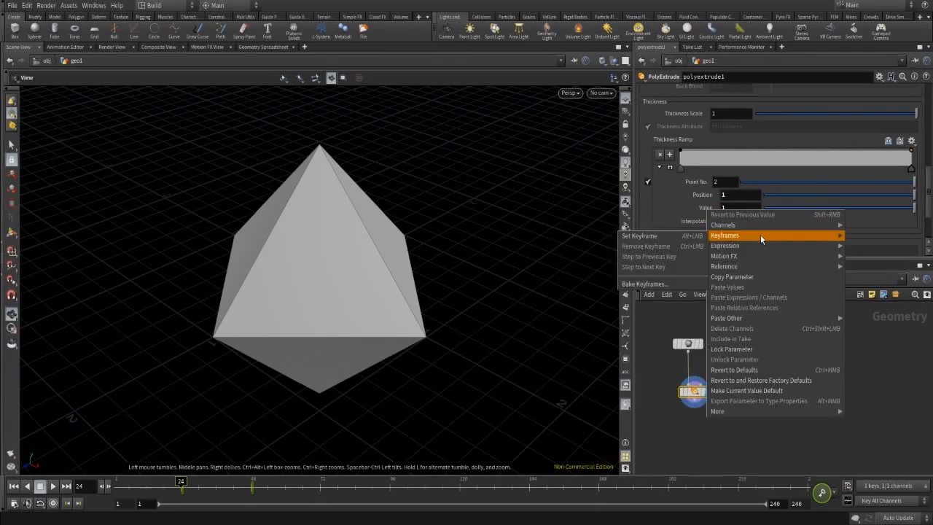
left_click(669, 236)
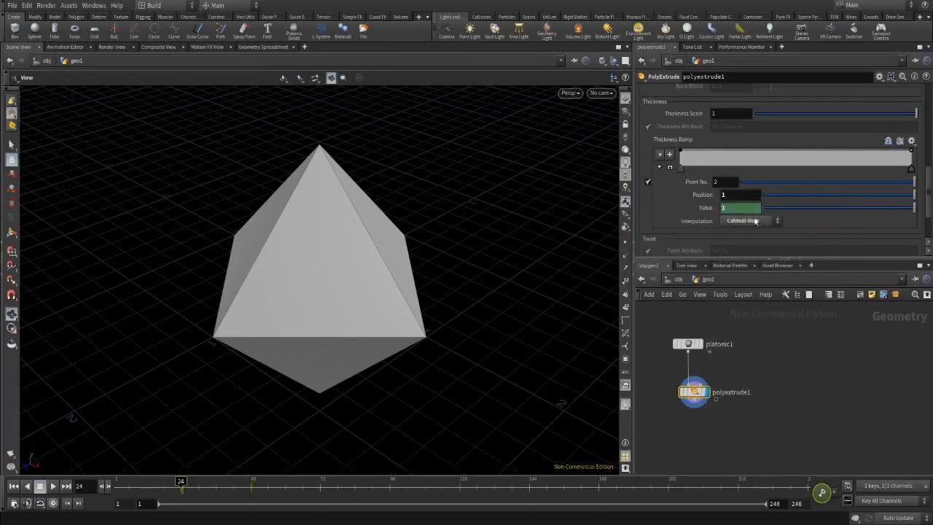
Key the ramp Value at 0.5 on frame 48 and scrub to check the taper.
left_click(251, 495)
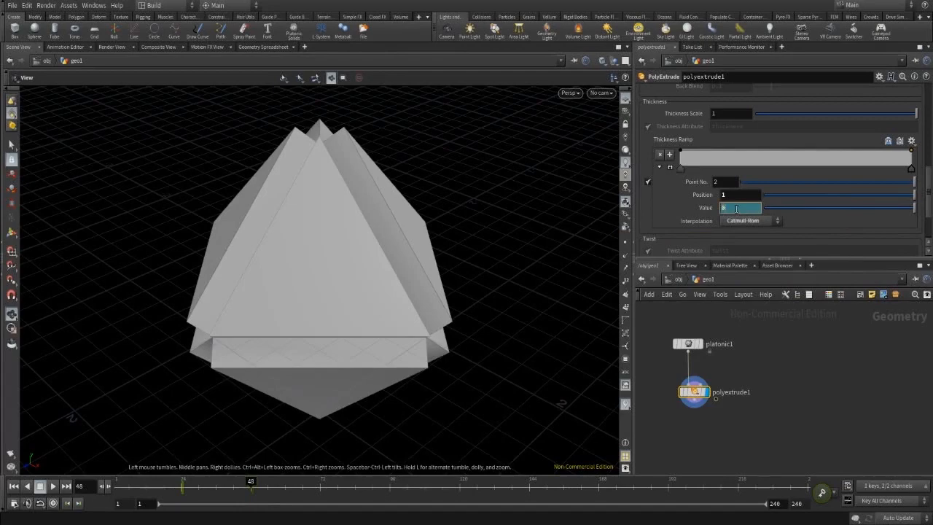
key("Return")
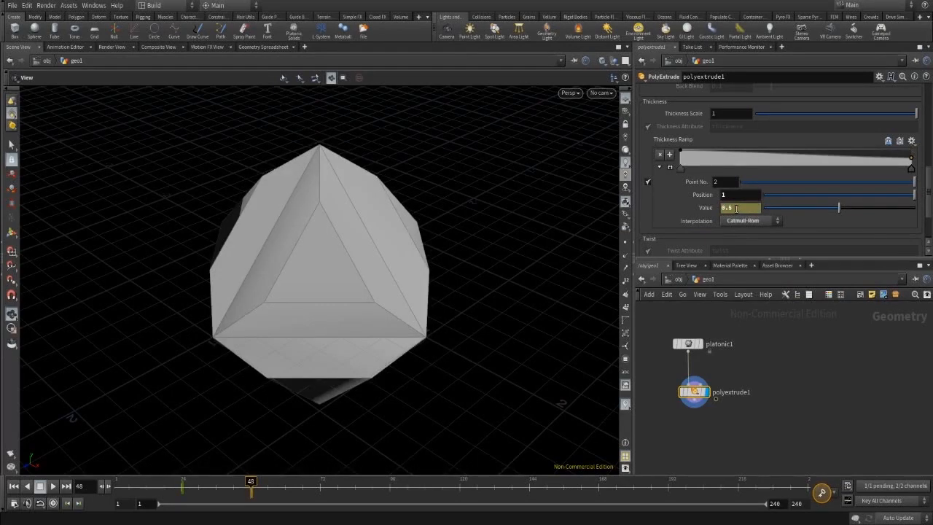
right_click(736, 209)
left_click(722, 236)
left_click(196, 493)
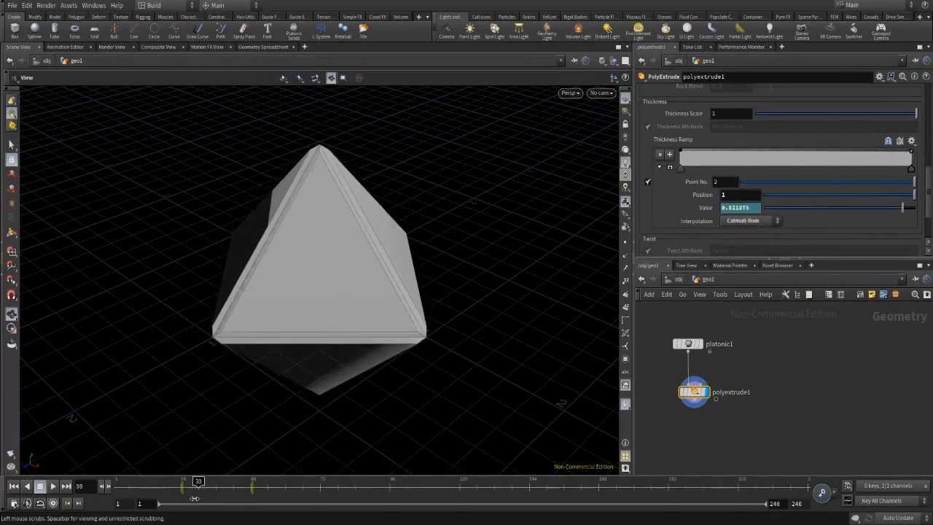
left_click_drag(195, 499, 251, 521)
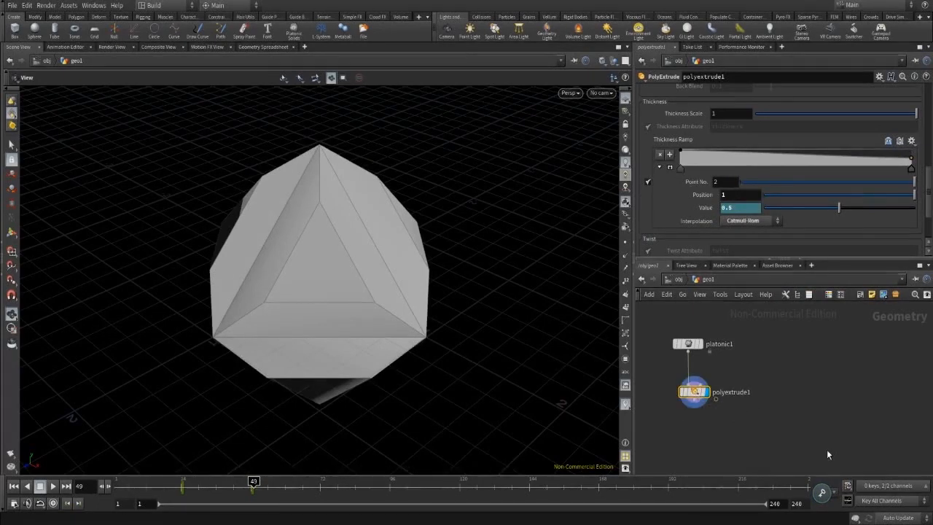
Copy polyextrude1 with Ctrl+C and clear the node selection.
key("ctrl+c")
middle_click_drag(802, 432, 786, 398)
left_click(751, 409)
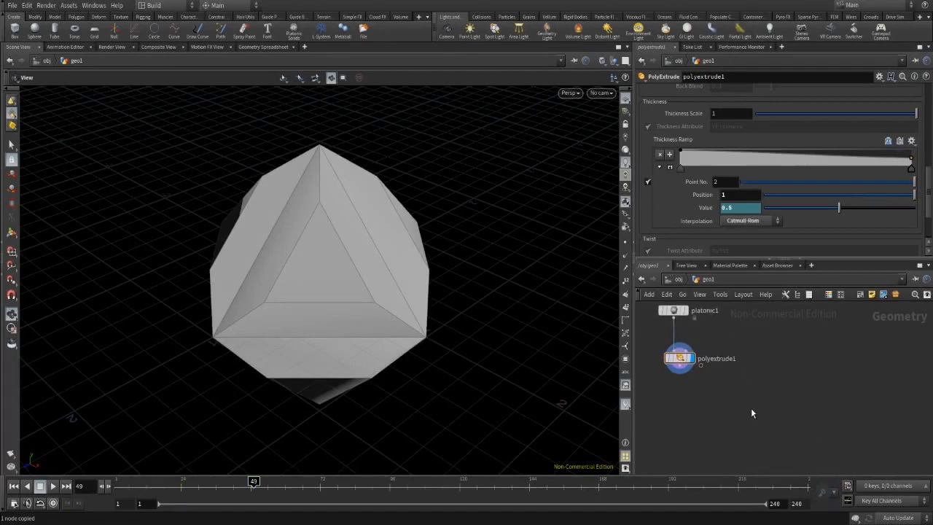
Paste polyextrude2 and rewire it to follow polyextrude1 instead of platonic1.
key("ctrl+v")
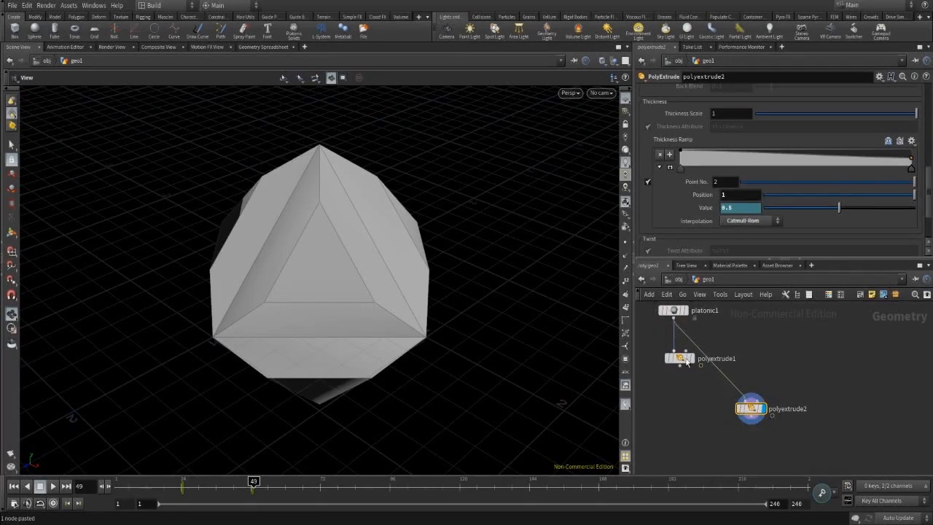
left_click_drag(727, 387, 750, 378)
key("Delete")
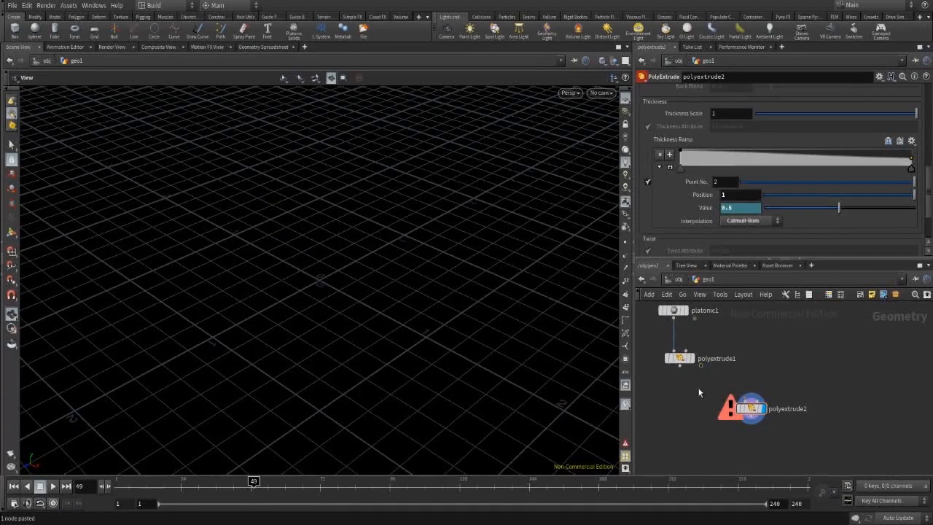
left_click_drag(748, 390, 684, 386)
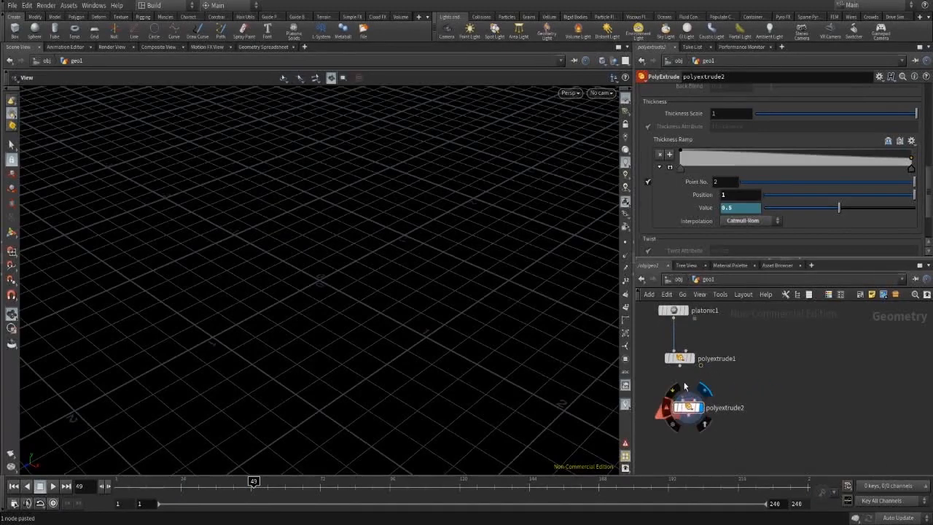
left_click(680, 364)
left_click(688, 397)
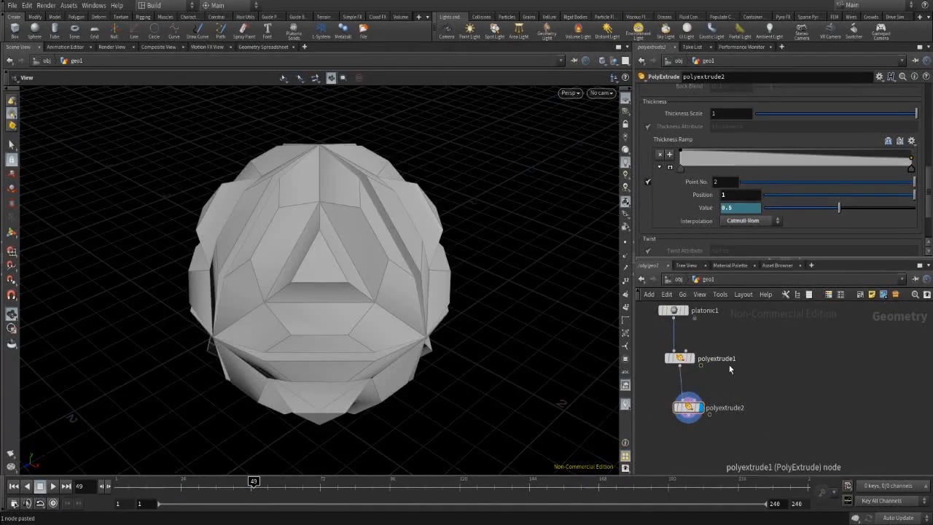
left_click(684, 408)
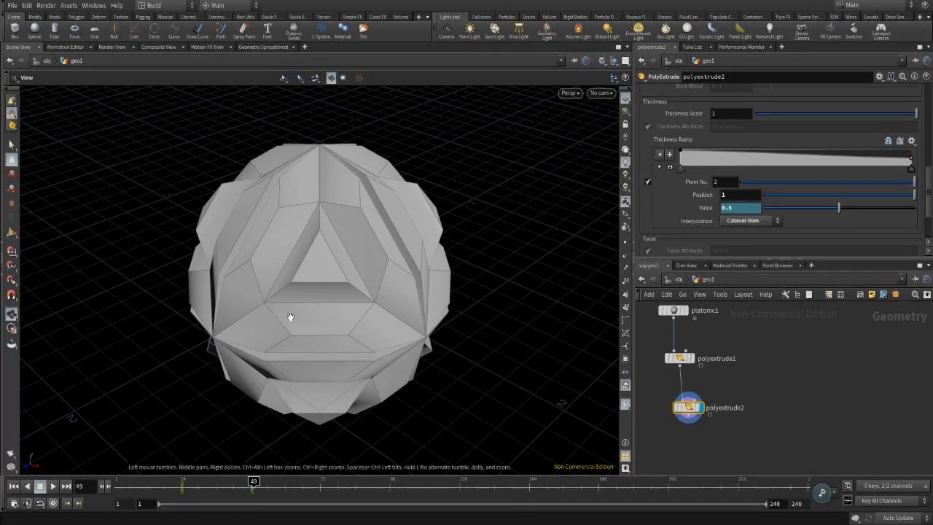
Set polyextrude2's extrusion Distance to 0.1.
left_click_drag(221, 487, 252, 496)
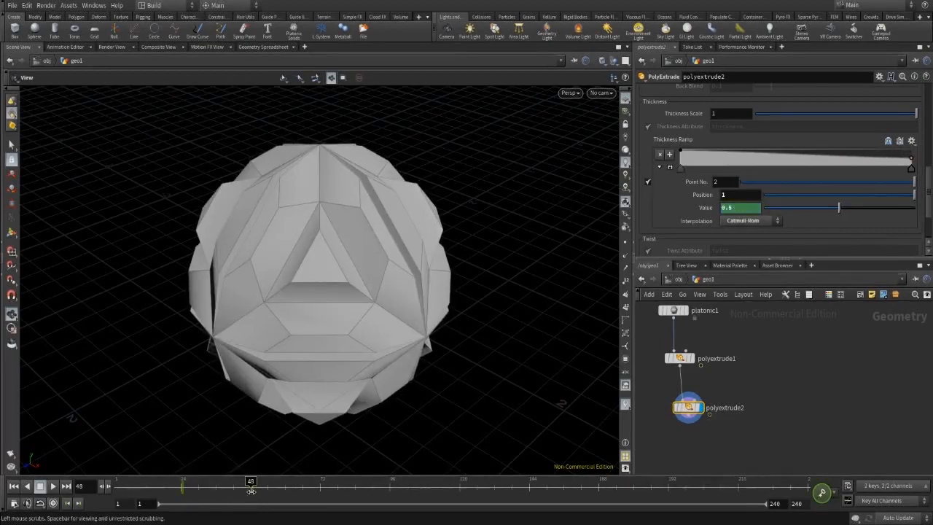
scroll(802, 153, "up", 10)
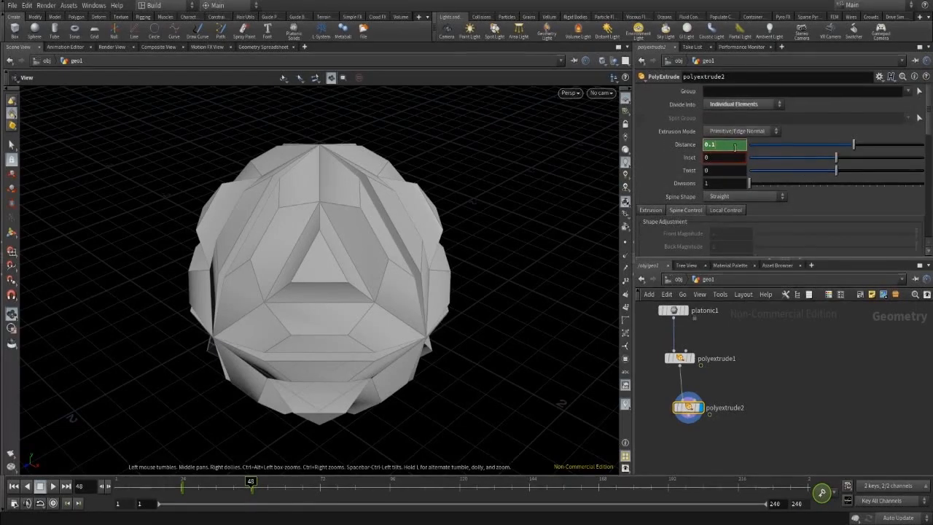
key("Return")
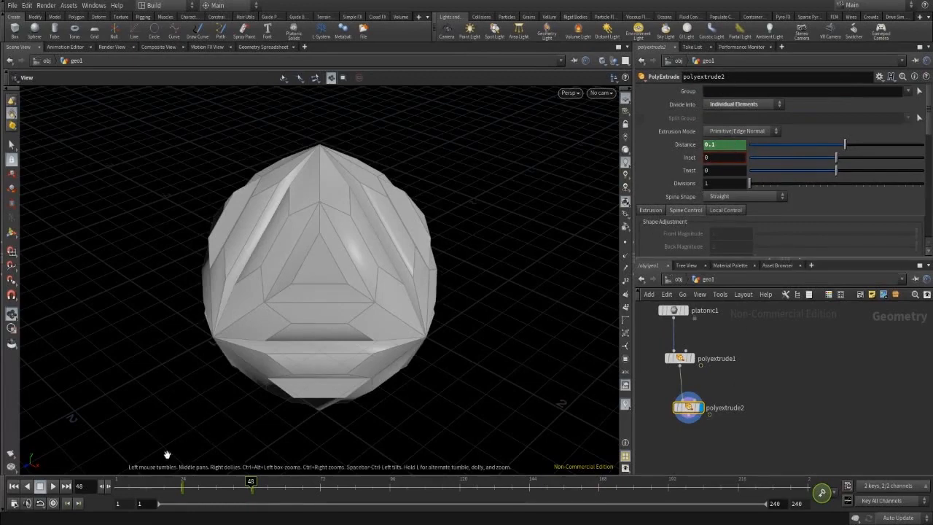
left_click(94, 5)
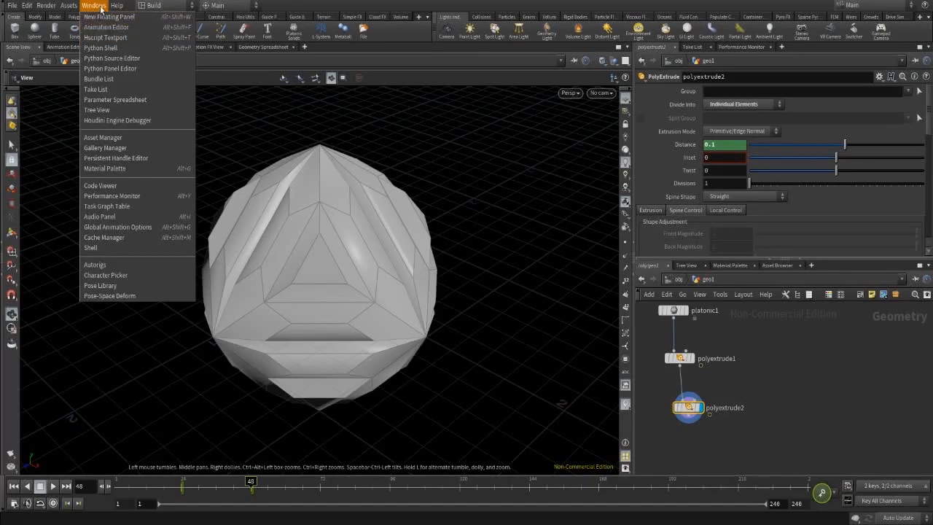
In the Animation Editor, shift polyextrude2's keys about 23 frames later.
left_click(132, 28)
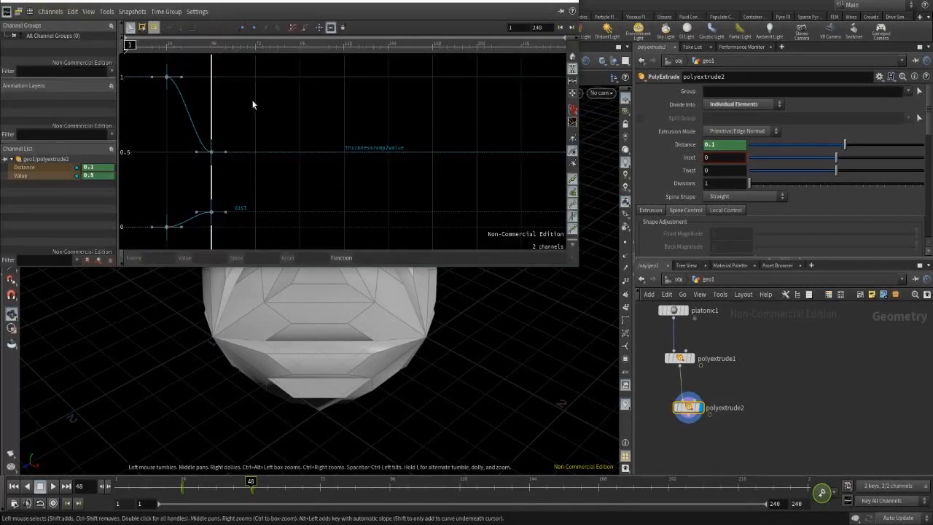
left_click_drag(229, 194, 146, 65)
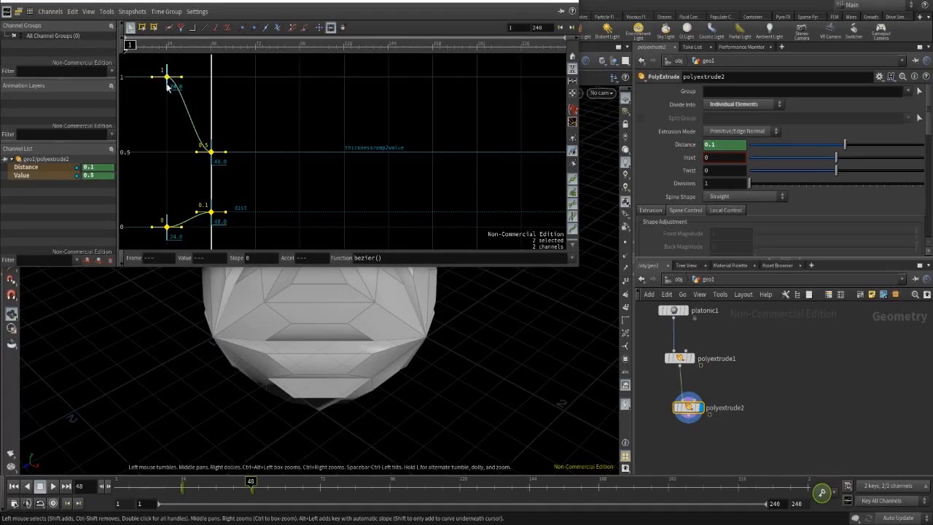
left_click_drag(167, 85, 212, 99)
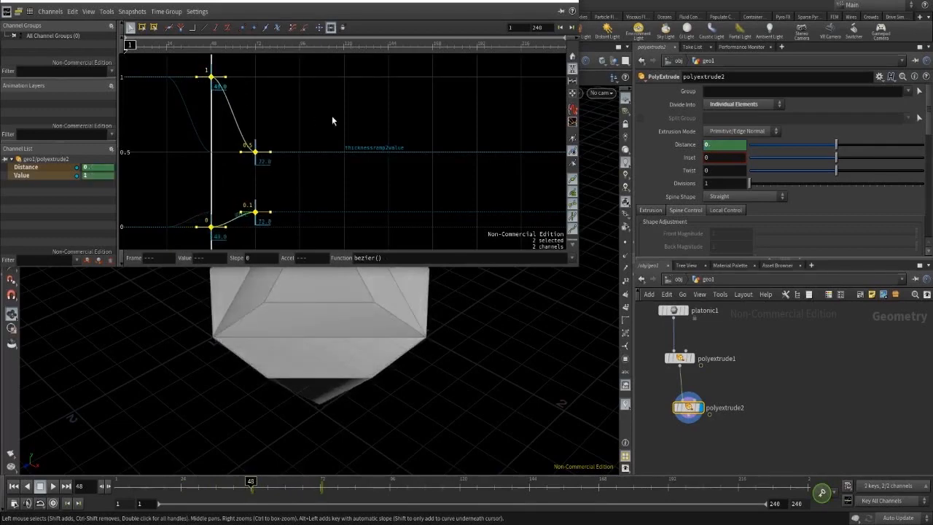
left_click(572, 2)
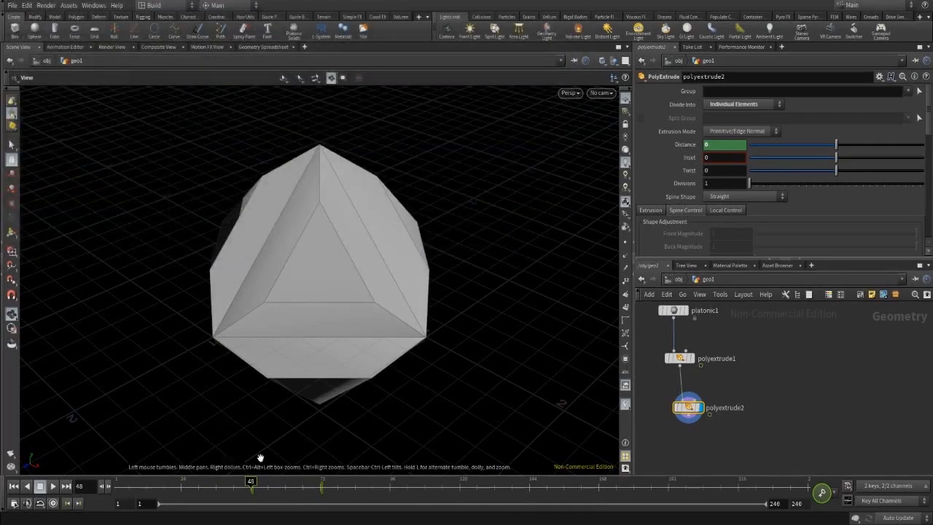
Scrub to check, move polyextrude2 closer to polyextrude1, and copy it.
left_click_drag(278, 489, 317, 502)
left_click_drag(687, 408, 686, 392)
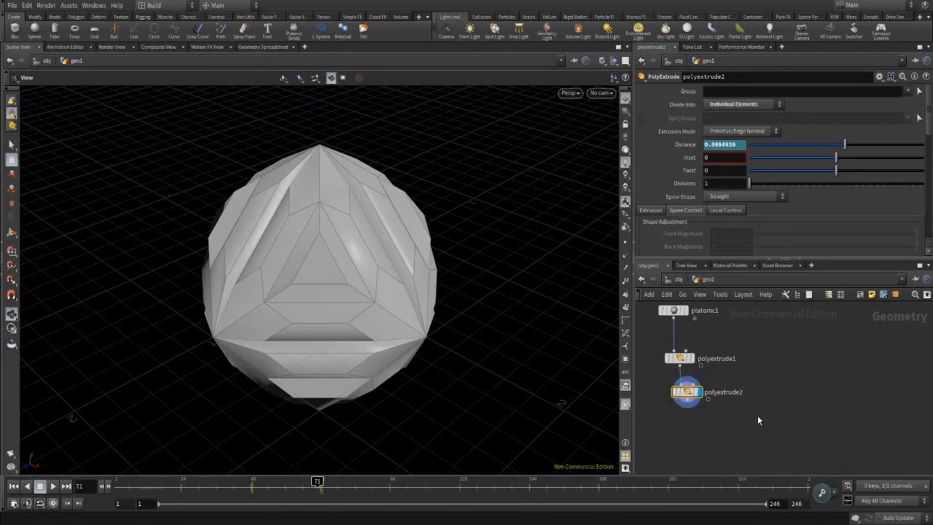
key("ctrl+c")
Paste polyextrude3 below polyextrude2, wire polyextrude2 into it, and scrub to preview.
key("ctrl+v")
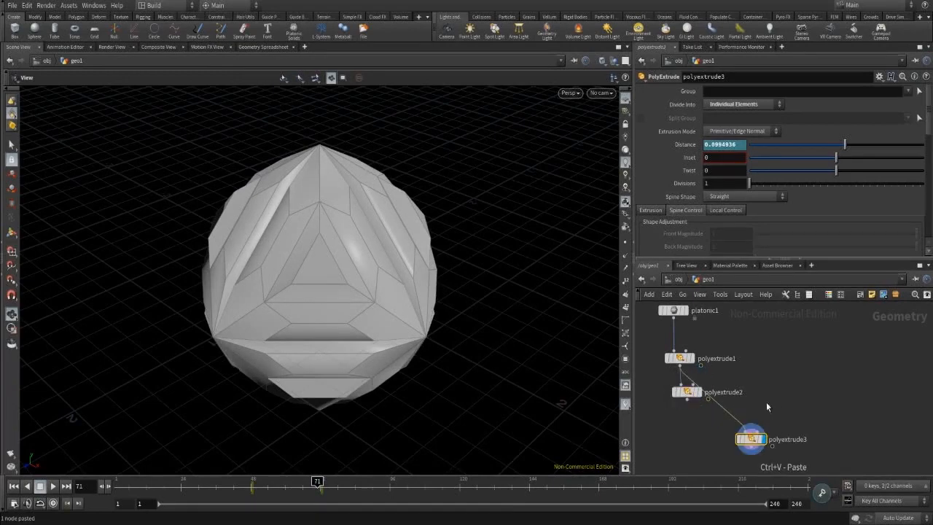
left_click_drag(750, 438, 689, 429)
left_click(688, 400)
left_click(694, 435)
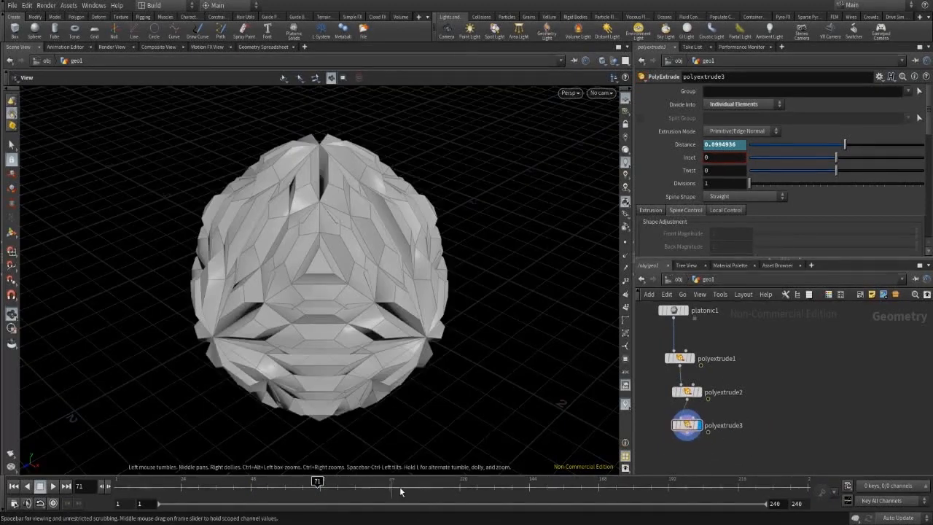
mouse_move(318, 486)
left_mouse_down()
mouse_move(250, 487)
mouse_move(323, 486)
left_mouse_up()
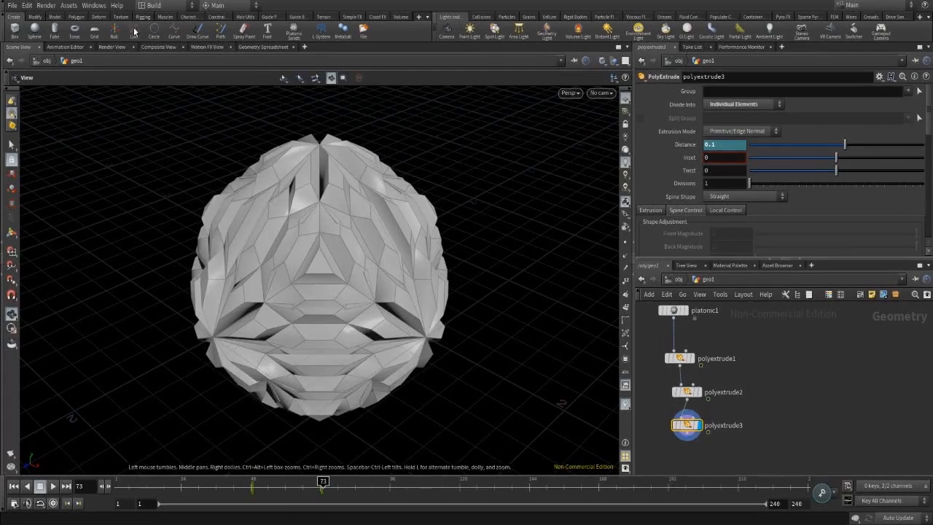
left_click(93, 6)
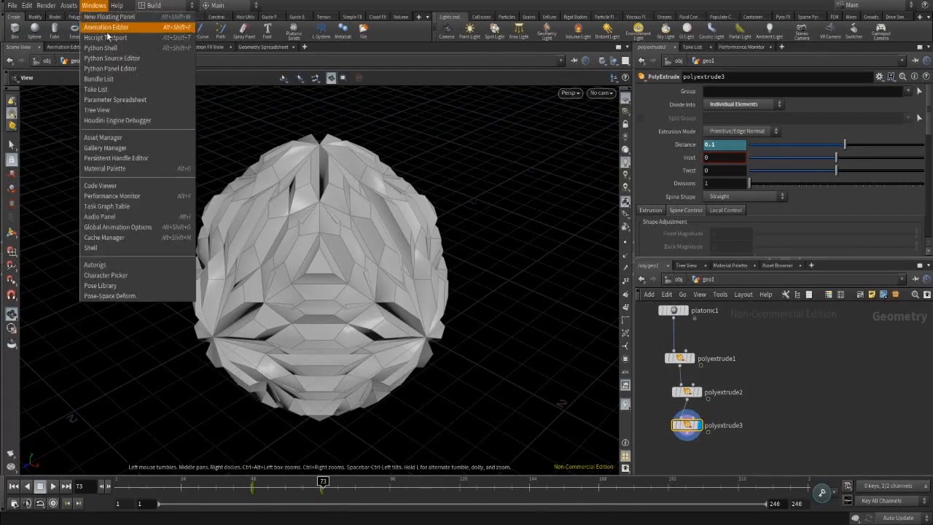
Select all of polyextrude3's keys and drag them about 24 frames later, to roughly 72–96.
left_click(106, 30)
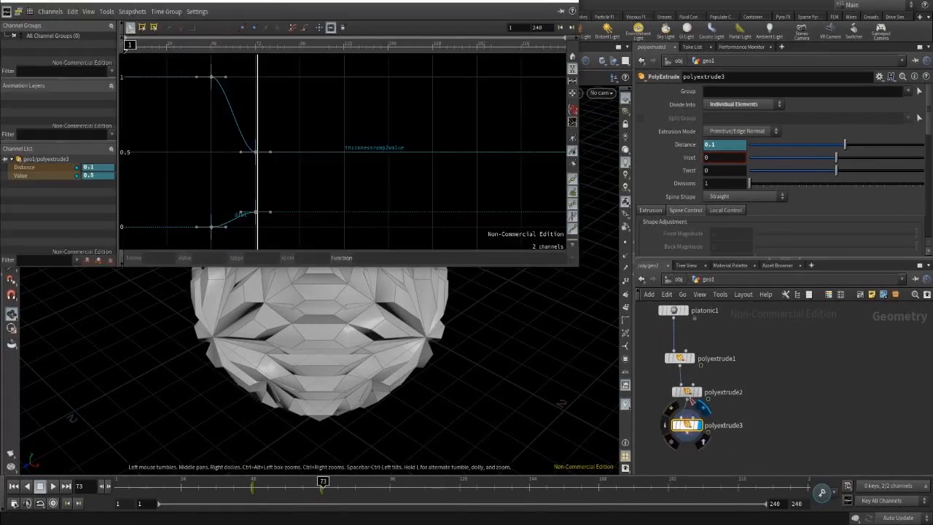
mouse_move(691, 430)
left_click_drag(691, 430, 702, 432)
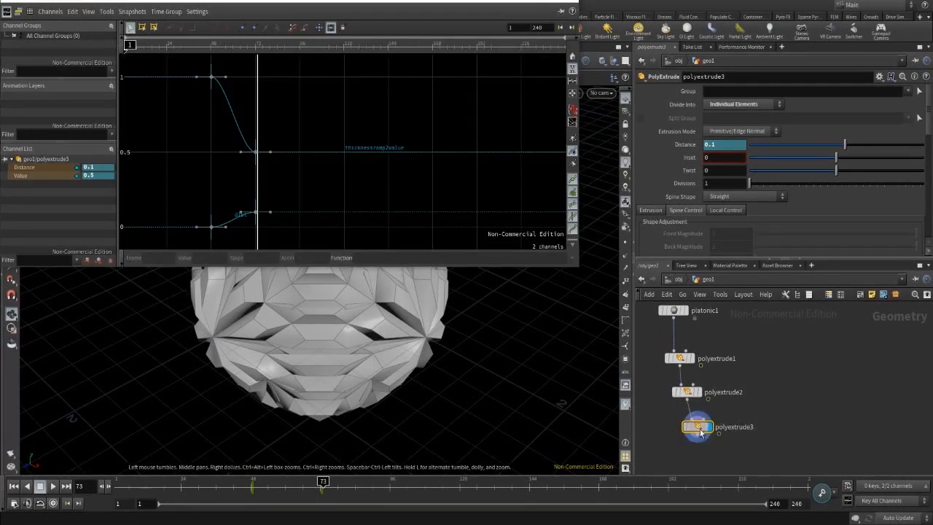
mouse_move(684, 400)
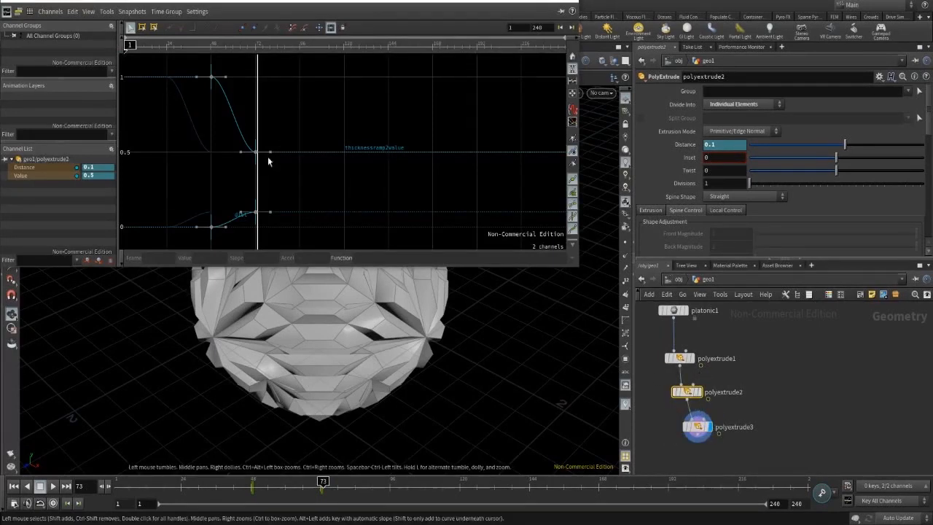
left_click(698, 434)
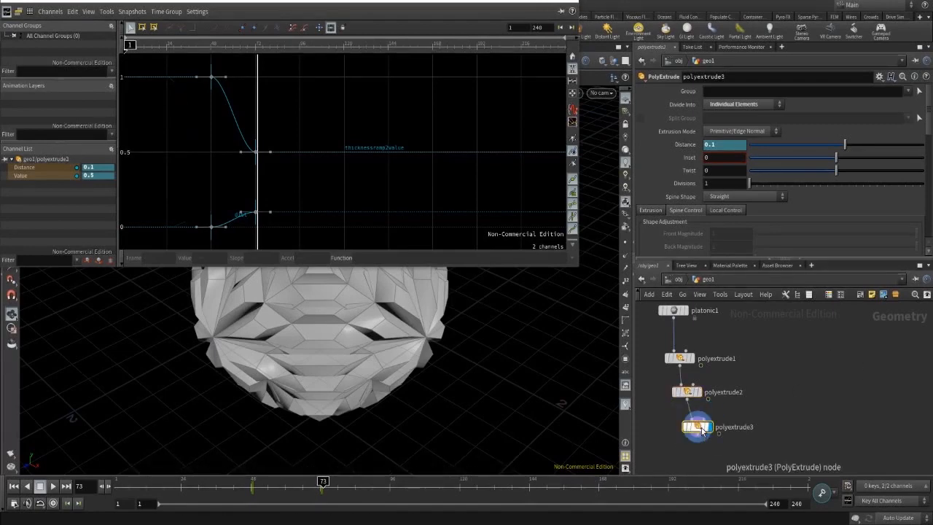
key("ctrl+a")
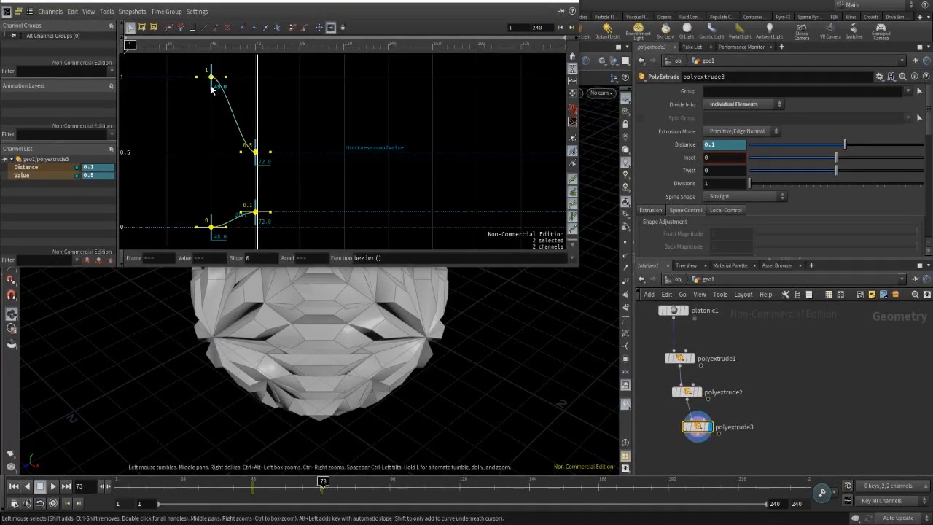
left_click_drag(213, 88, 257, 98)
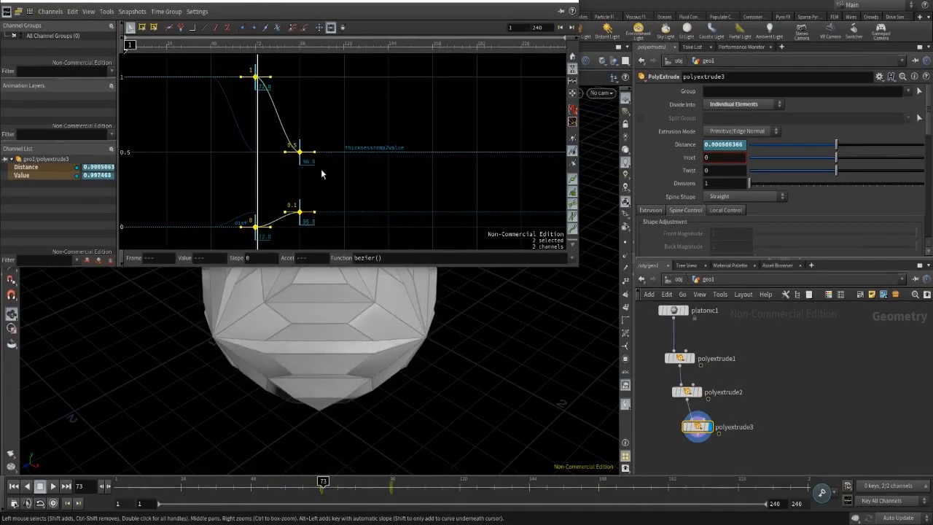
left_click(574, 2)
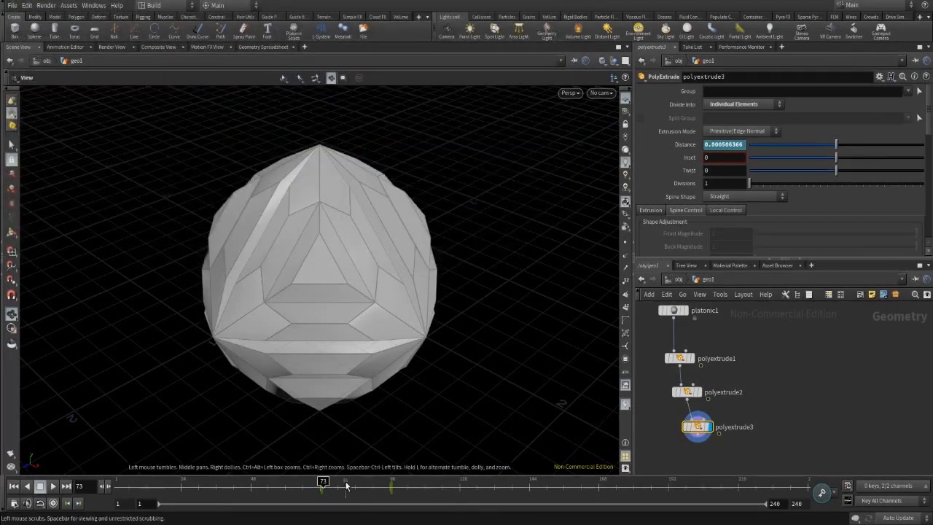
Play the animation from frame 1, then scrub back to about frame 76.
left_click(13, 486)
left_click(52, 490)
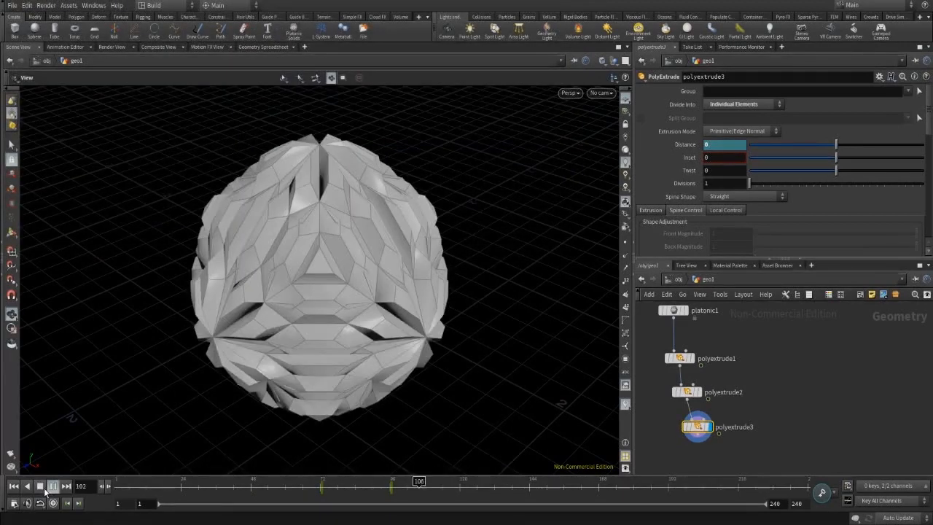
left_click(52, 491)
left_click_drag(368, 489, 331, 483)
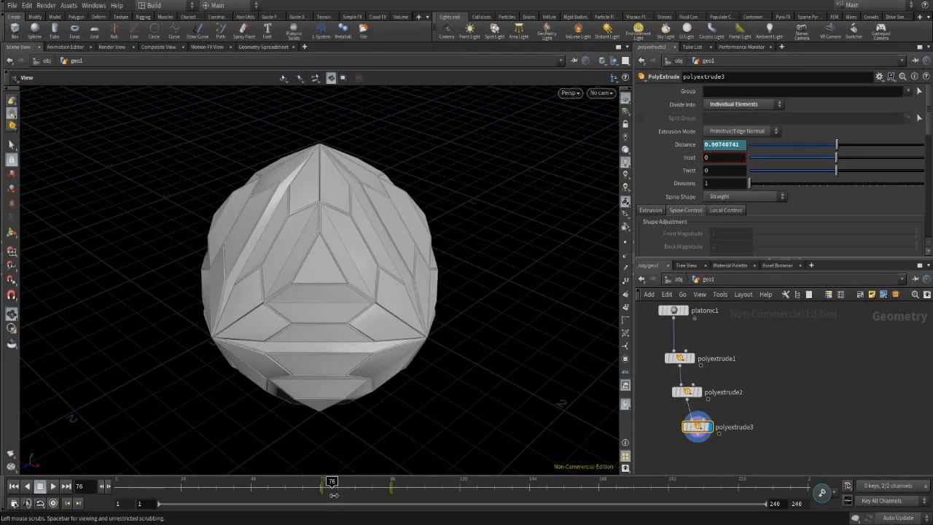
left_click(843, 500)
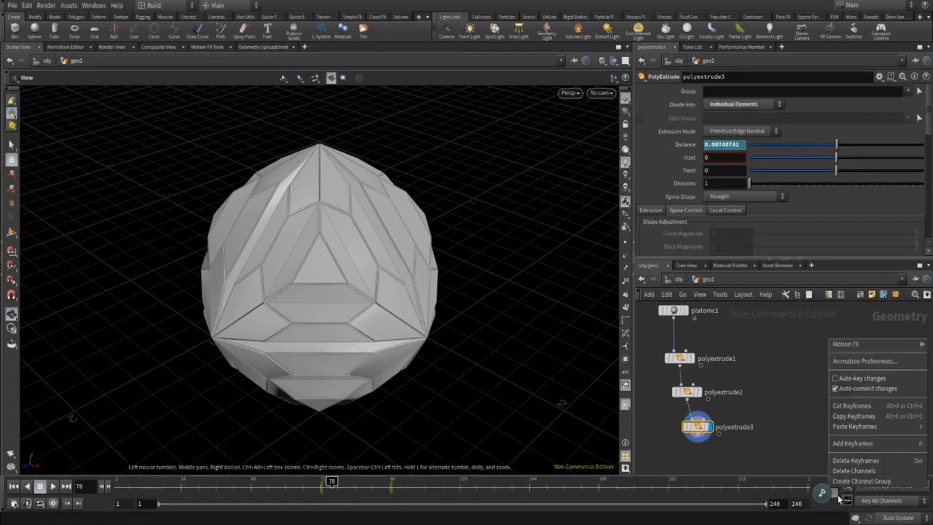
left_click(841, 500)
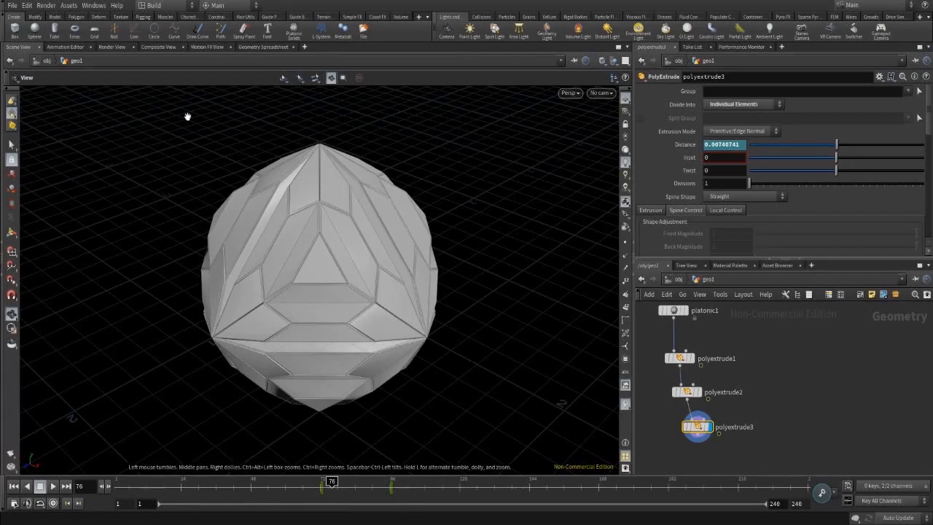
Enable Realtime Playback in Global Animation Options and play the animation from frame 1.
left_click(94, 6)
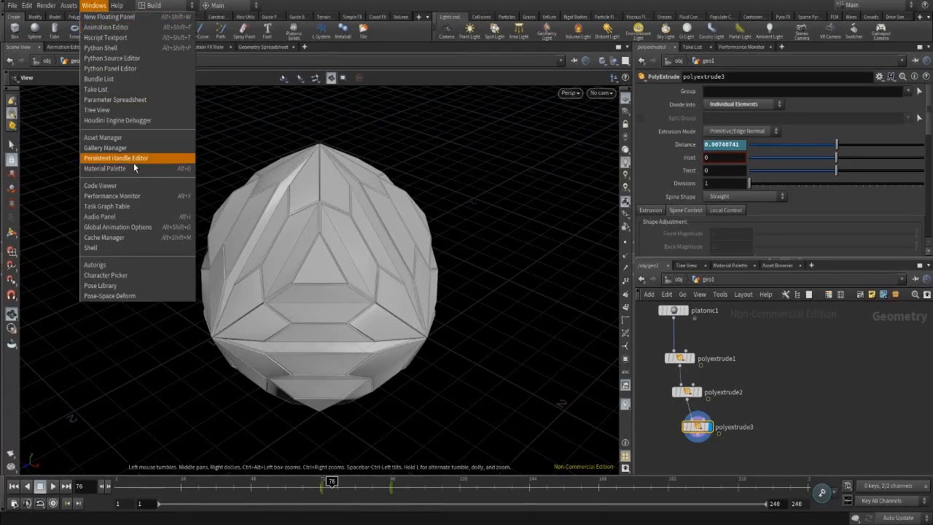
left_click(117, 227)
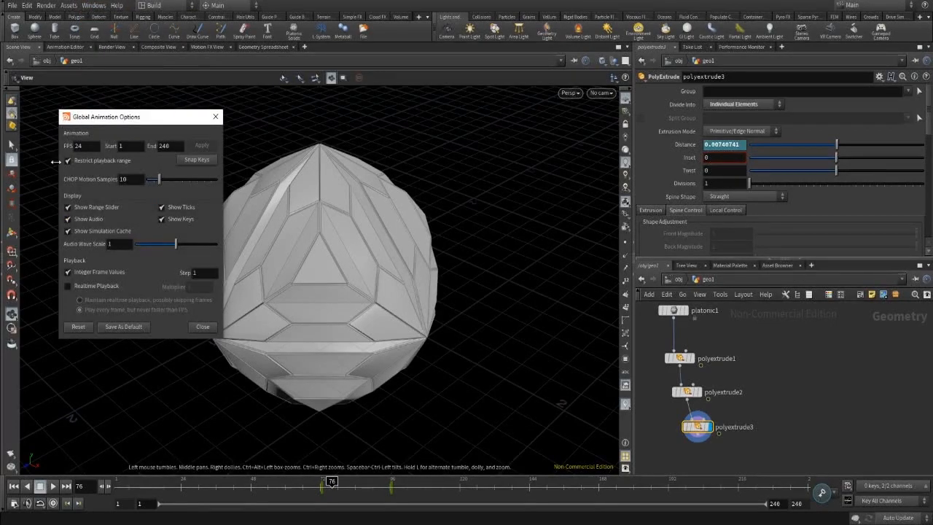
left_click(70, 287)
left_click(209, 329)
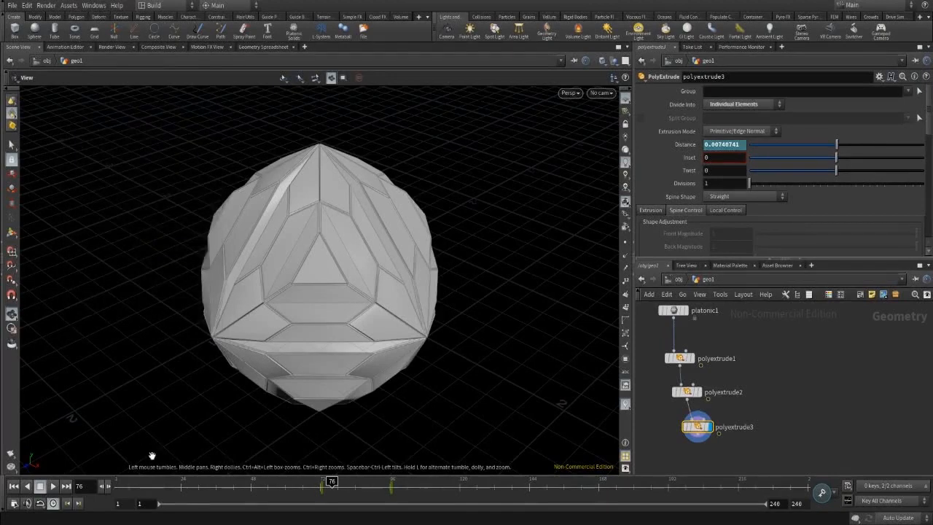
left_click(117, 488)
left_click(53, 487)
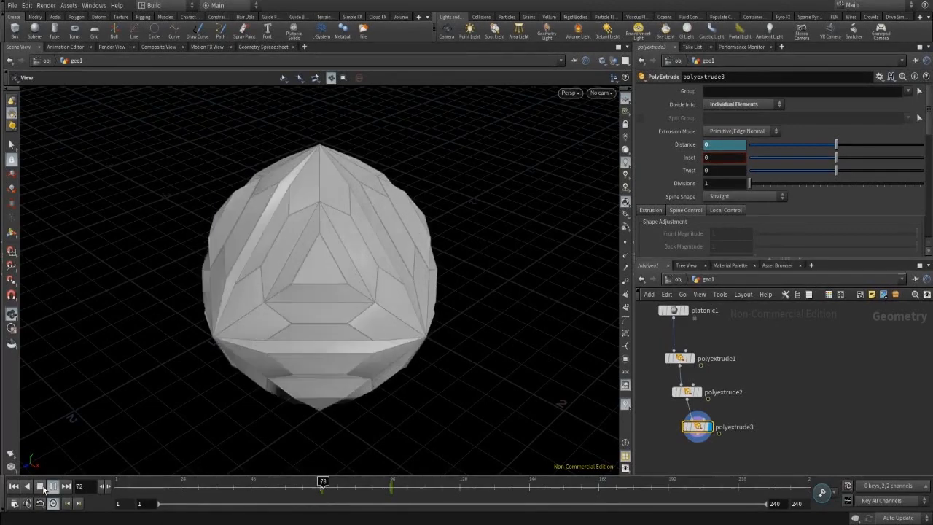
left_click(41, 486)
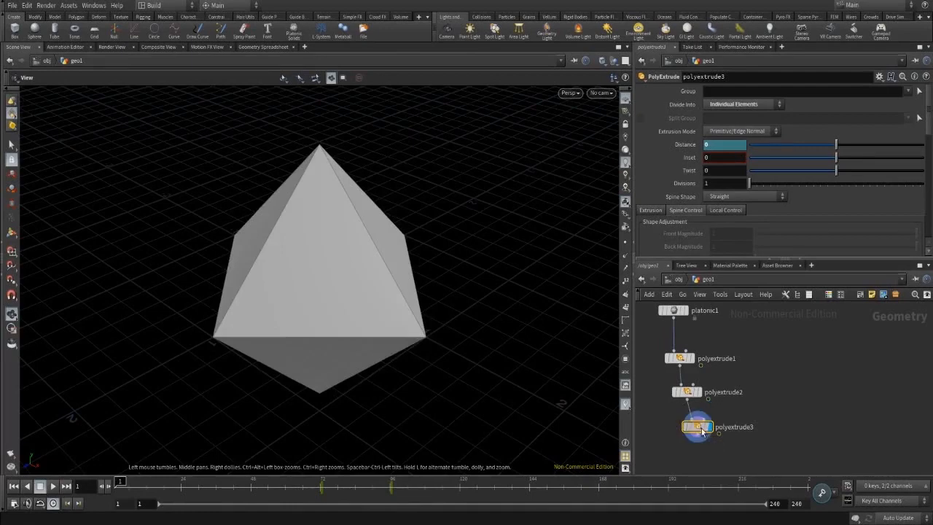
middle_click_drag(770, 448, 764, 429)
Create normal1 below polyextrude3, wire it in, and make it the displayed node.
key("Tab")
type("norm")
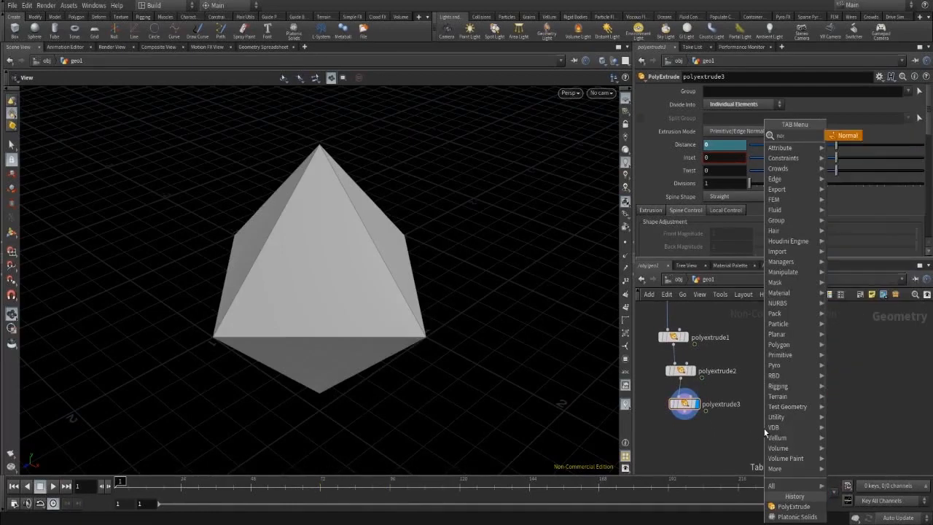
key("Return")
left_click(764, 429)
mouse_move(764, 429)
left_mouse_down()
mouse_move(670, 446)
mouse_move(687, 421)
left_mouse_up()
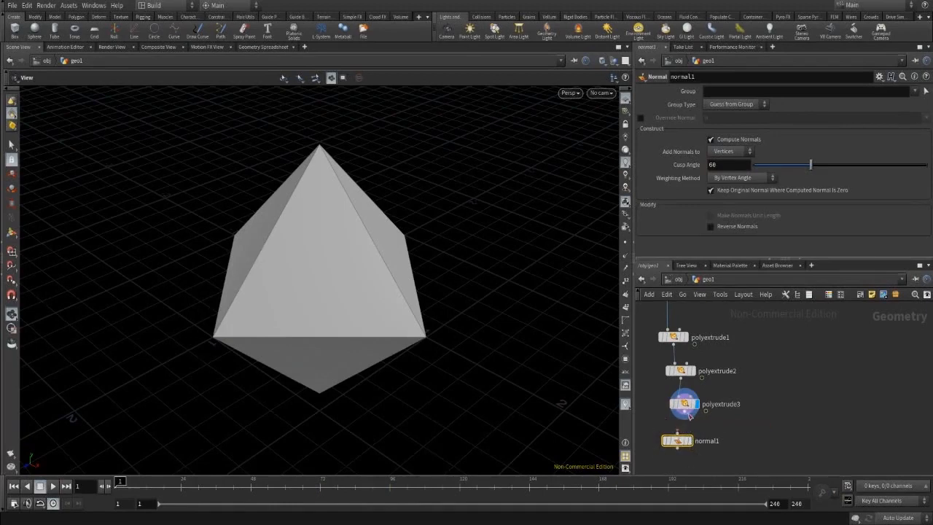
left_click(685, 413)
left_click(678, 433)
left_click(689, 441)
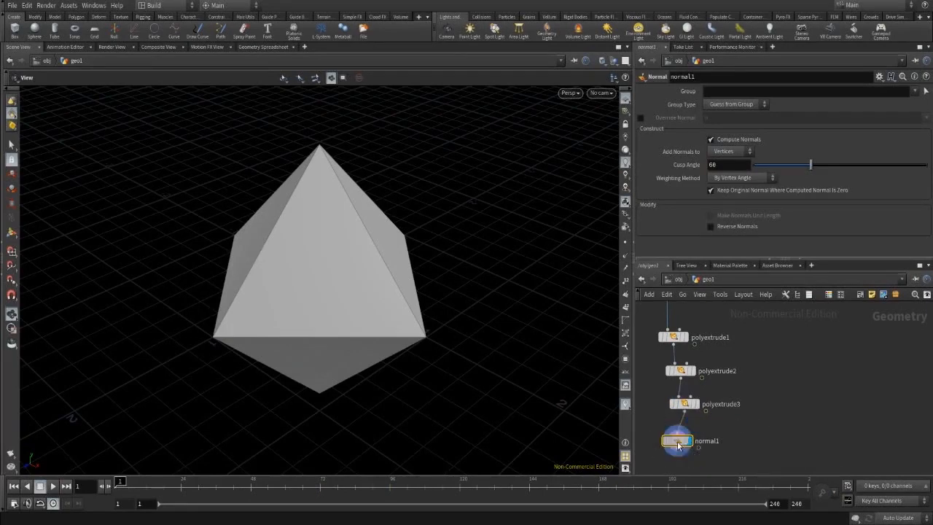
left_click_drag(682, 441, 694, 442)
left_click(281, 487)
left_click_drag(280, 492, 312, 492)
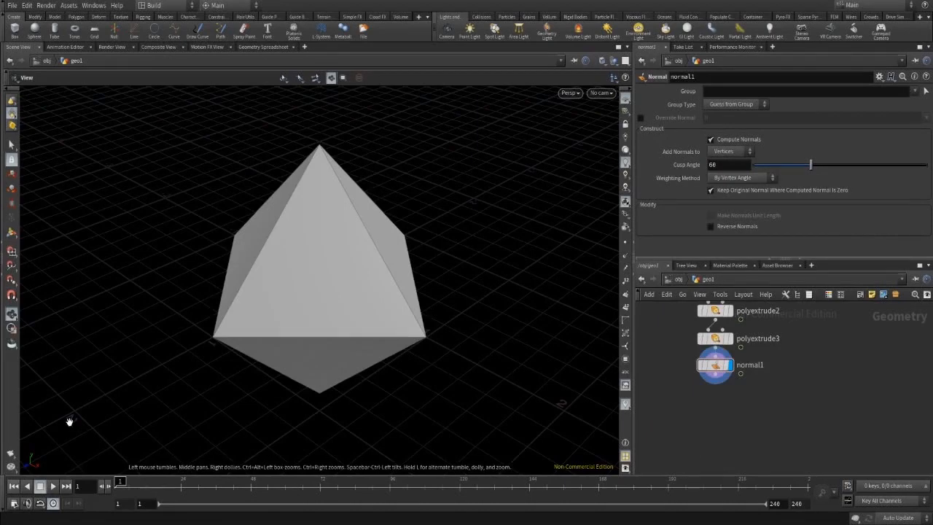
Change normal1's Cusp Angle from 66 to 5.
left_click(738, 168)
key("BackSpace")
key("BackSpace")
type("5")
key("Return")
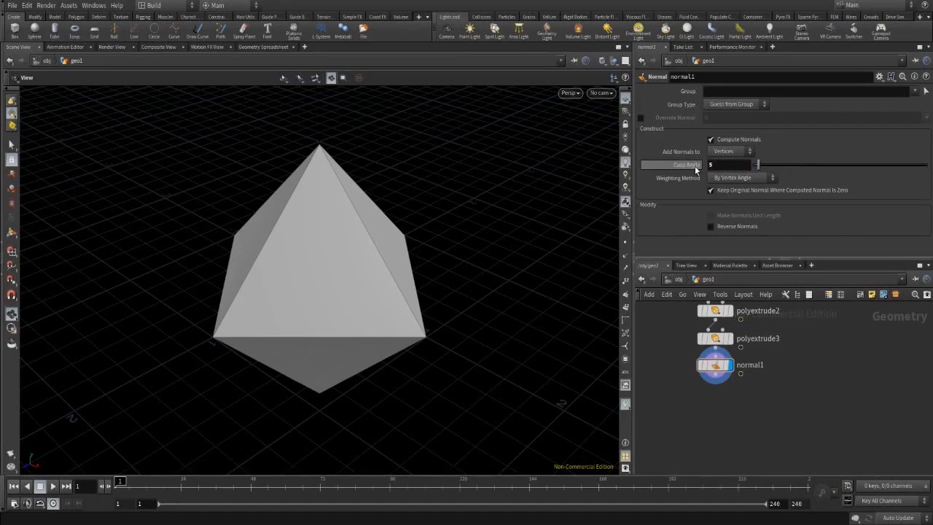
mouse_move(695, 166)
key("Tab")
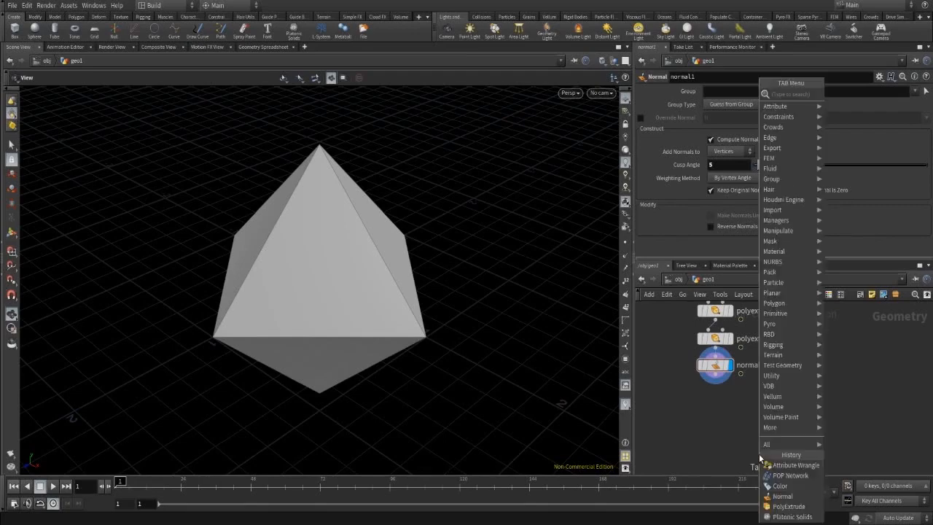
Create a POP Network 'popnet' below normal1, wire normal1 into it, and make it displayed.
type("pop")
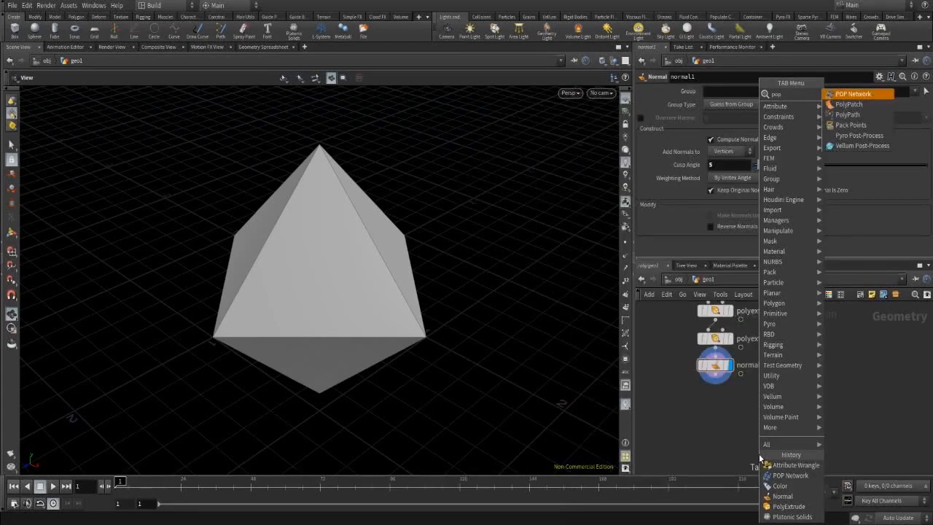
key("Return")
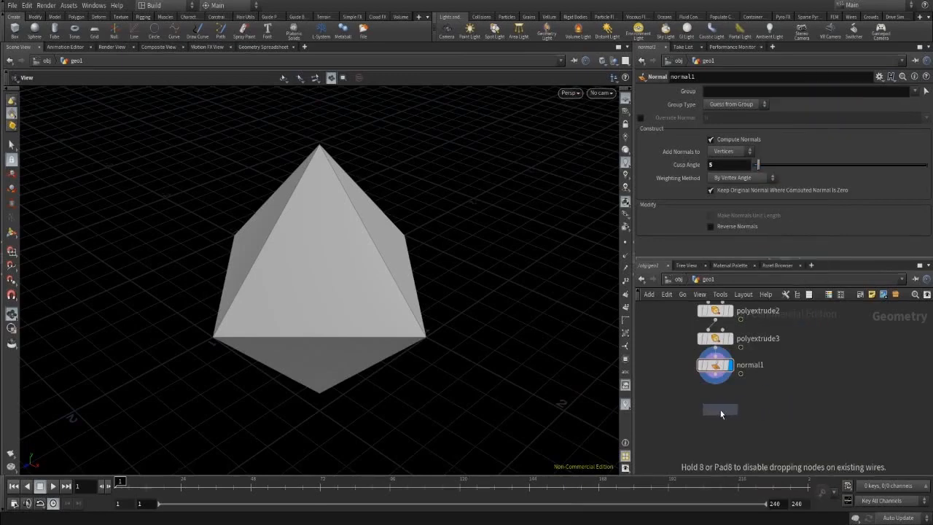
left_click(721, 409)
left_click(715, 374)
left_click(710, 400)
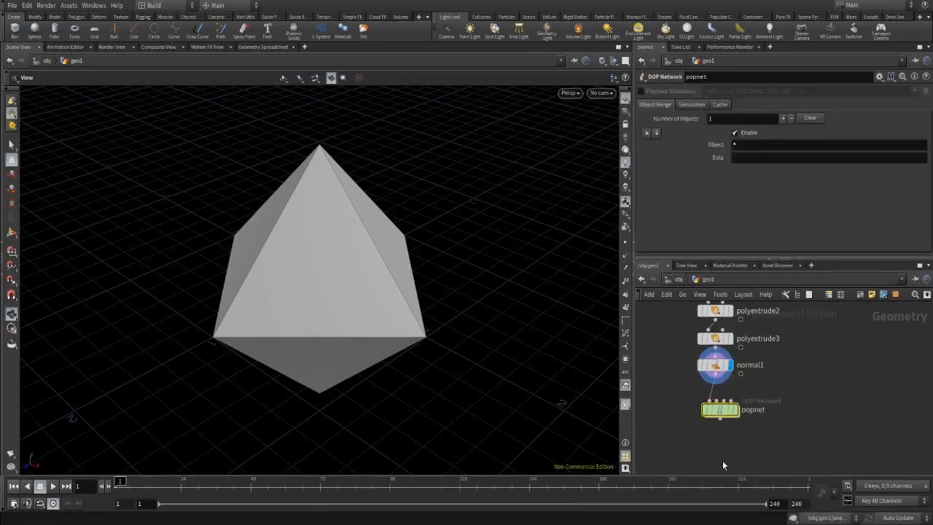
mouse_move(738, 410)
left_click(740, 391)
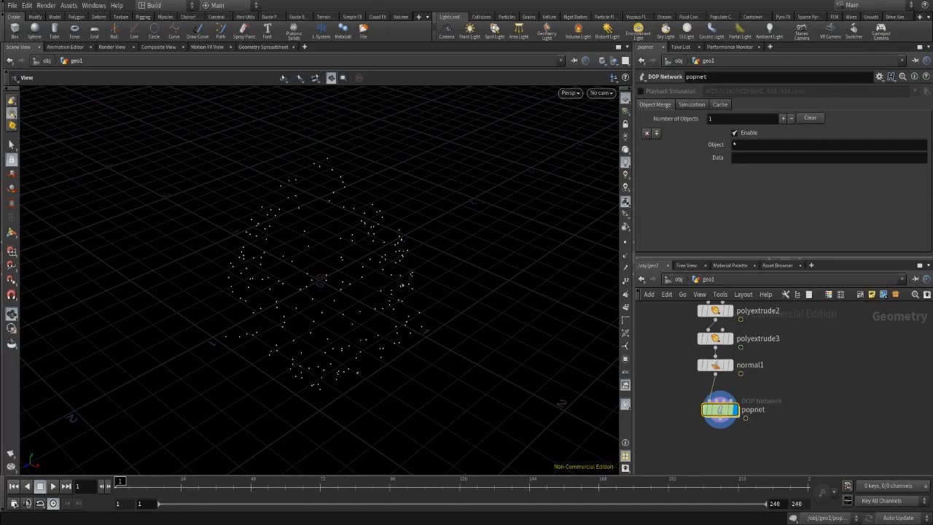
Make take1 current, then show the source_first_input node's parameters inside popnet.
left_click(875, 5)
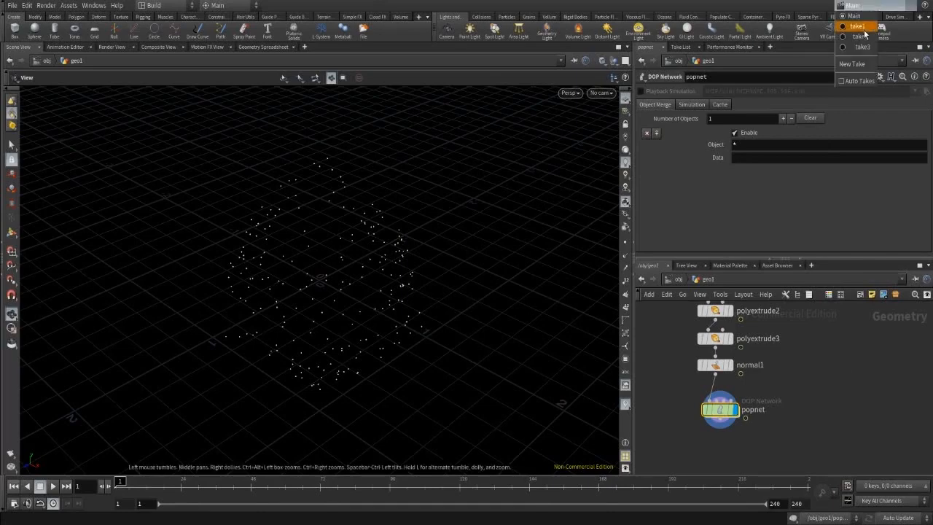
left_click(864, 29)
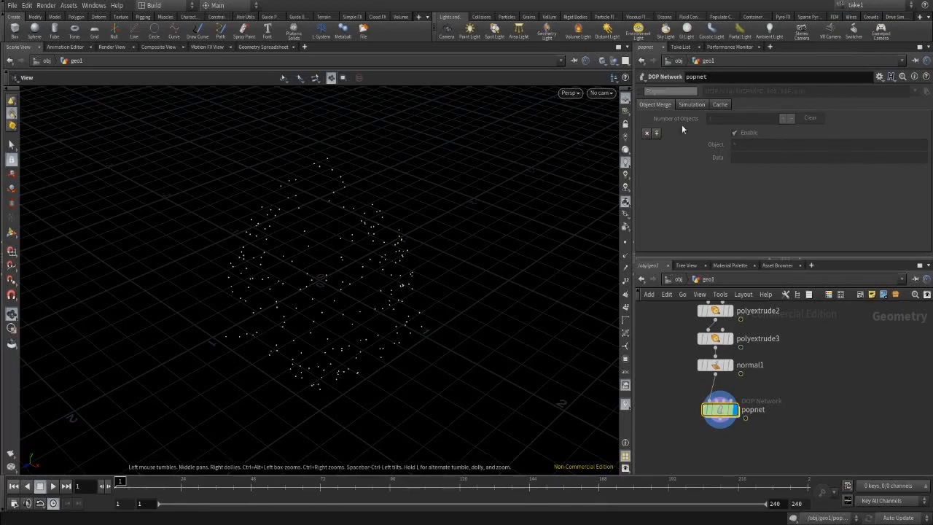
double_click(720, 412)
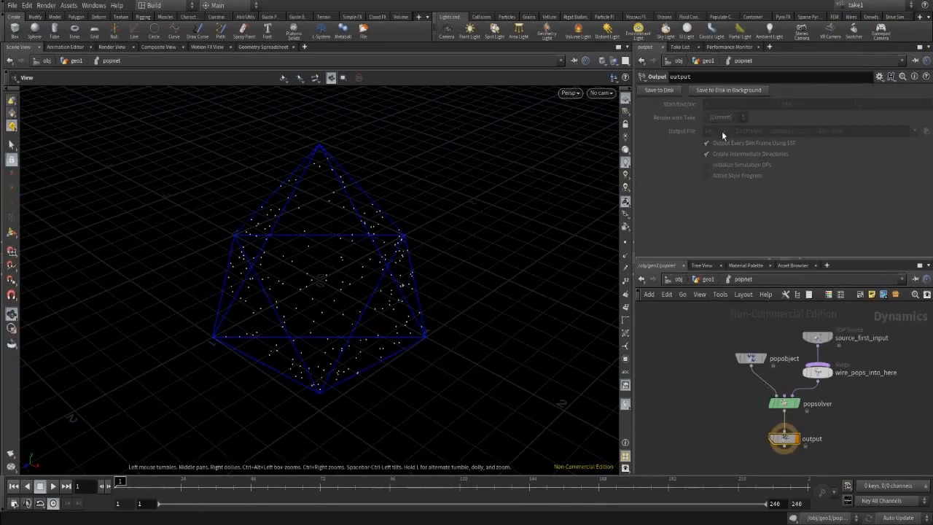
left_click(821, 338)
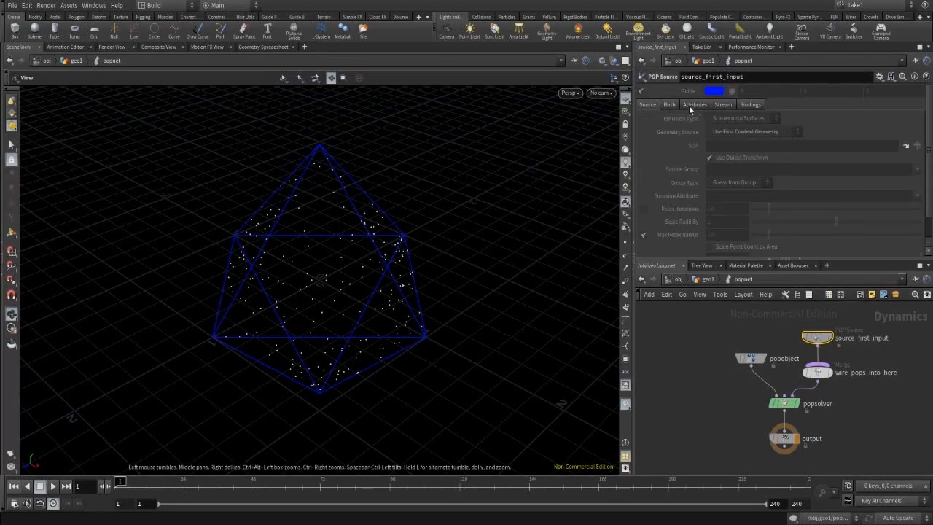
Expand source_first_input's birth settings and make take1 the current take.
left_click(670, 104)
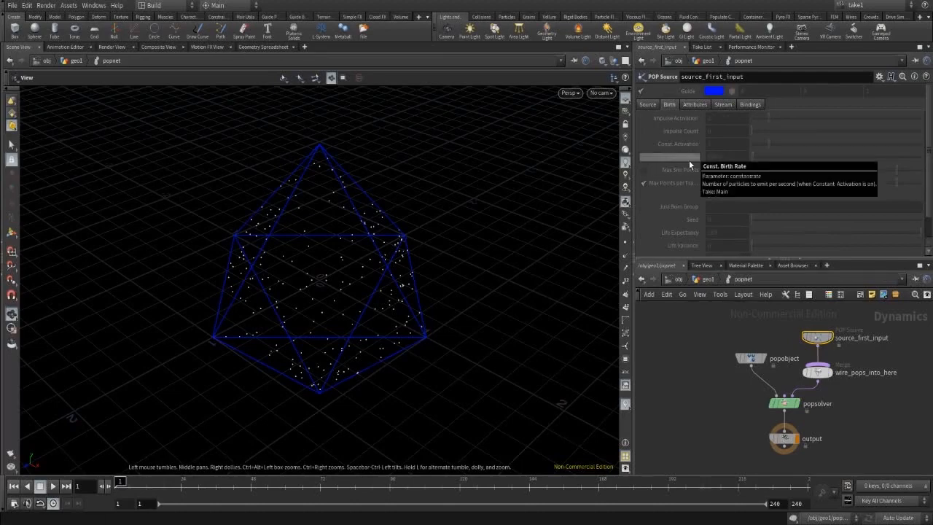
left_click(866, 12)
left_click(871, 20)
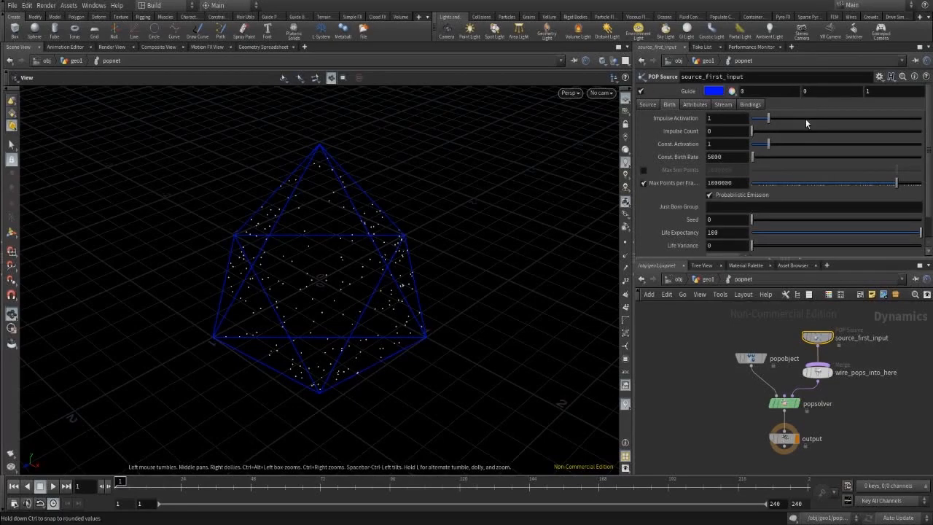
left_click(850, 5)
left_click(855, 29)
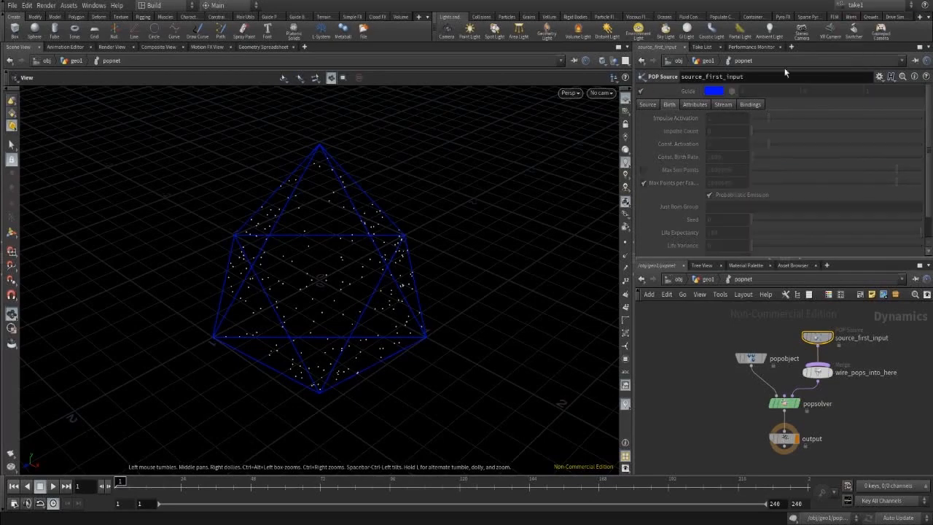
Include Const. Birth Rate in take1 and set it to 100000.
right_click(689, 158)
left_click(733, 288)
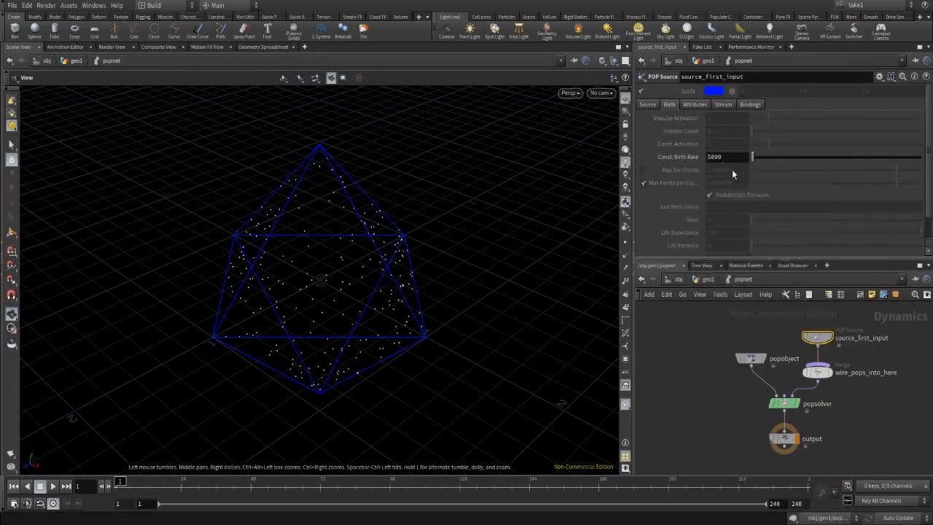
left_click(717, 158)
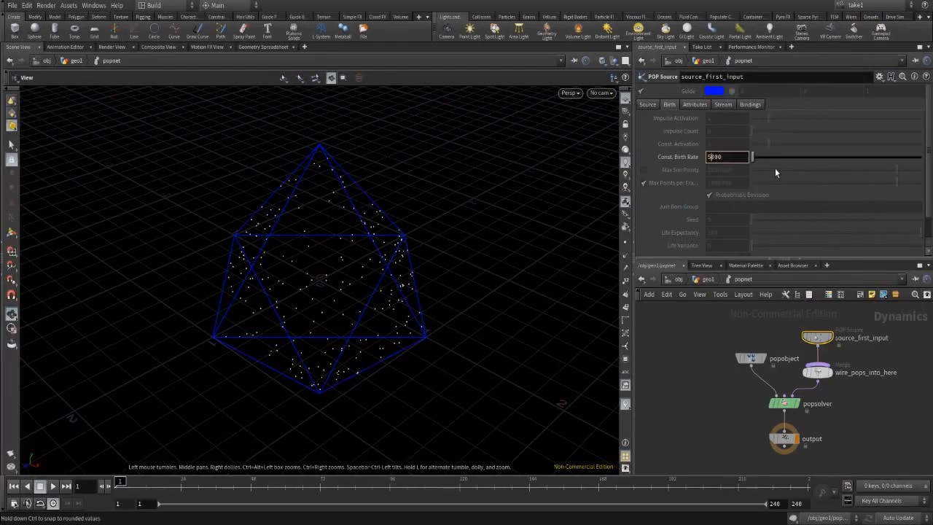
key("BackSpace")
key("BackSpace")
type("100")
key("Return")
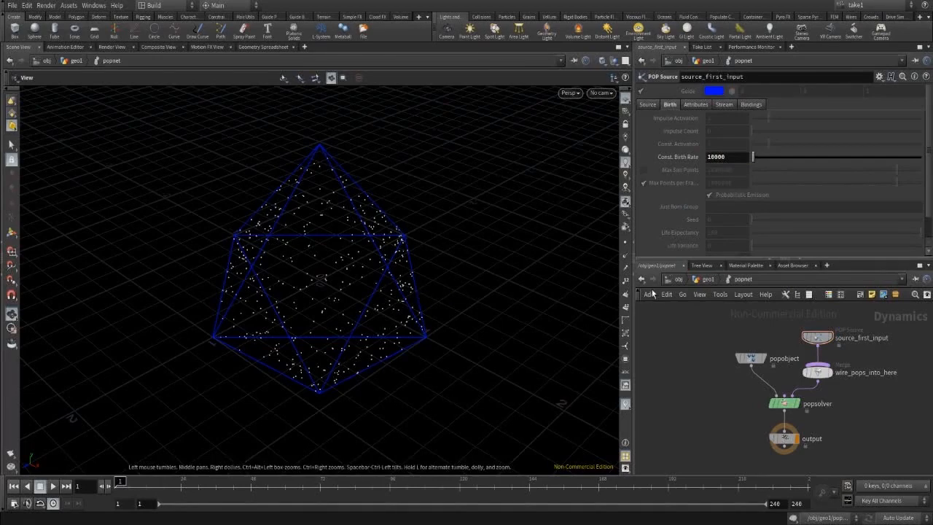
left_click(716, 156)
type("0")
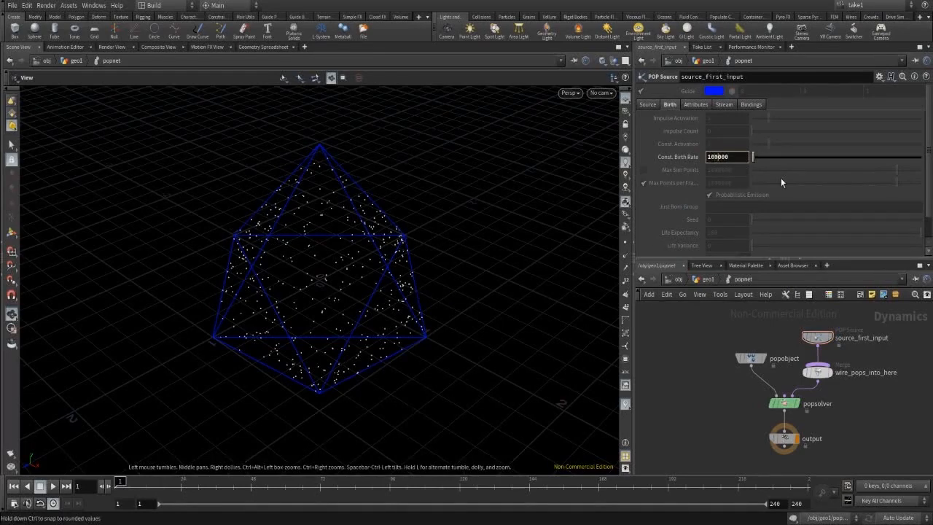
key("Return")
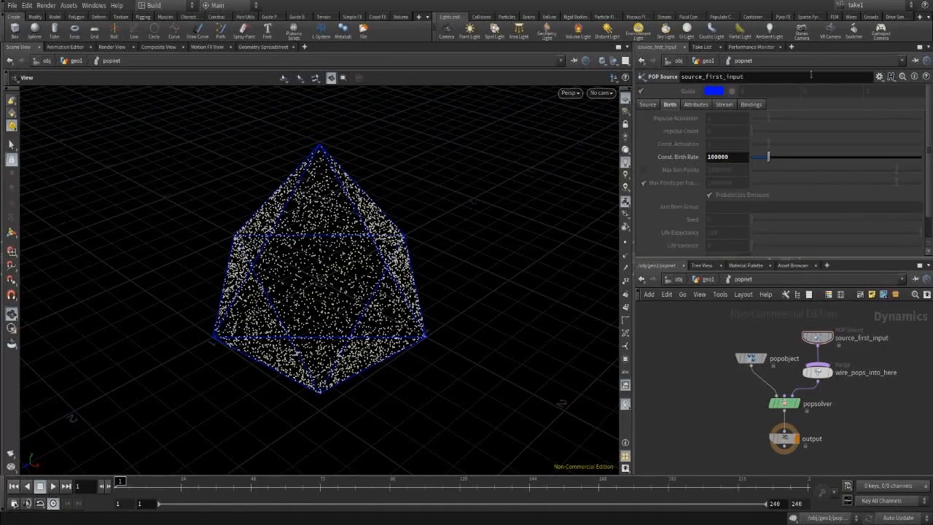
In take2, include Const. Birth Rate in the take and set it to 200000.
left_click(865, 6)
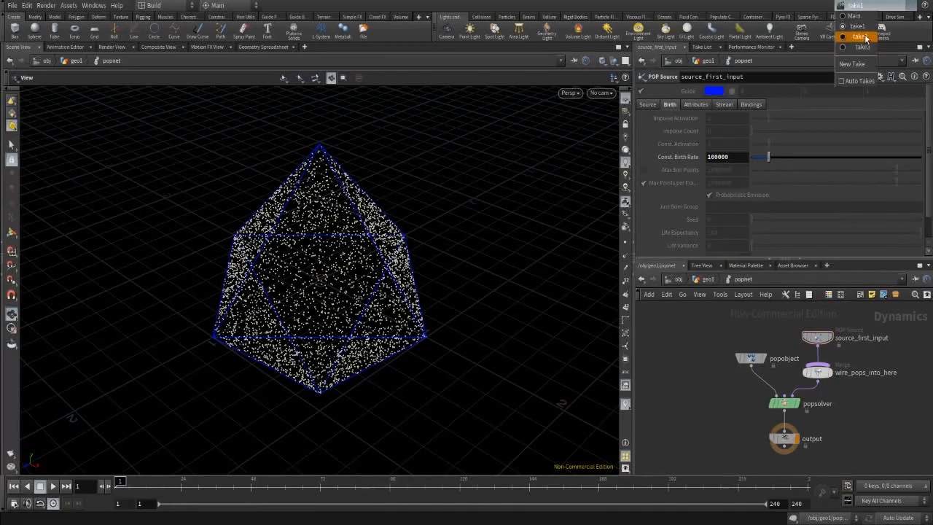
left_click(867, 37)
right_click(685, 156)
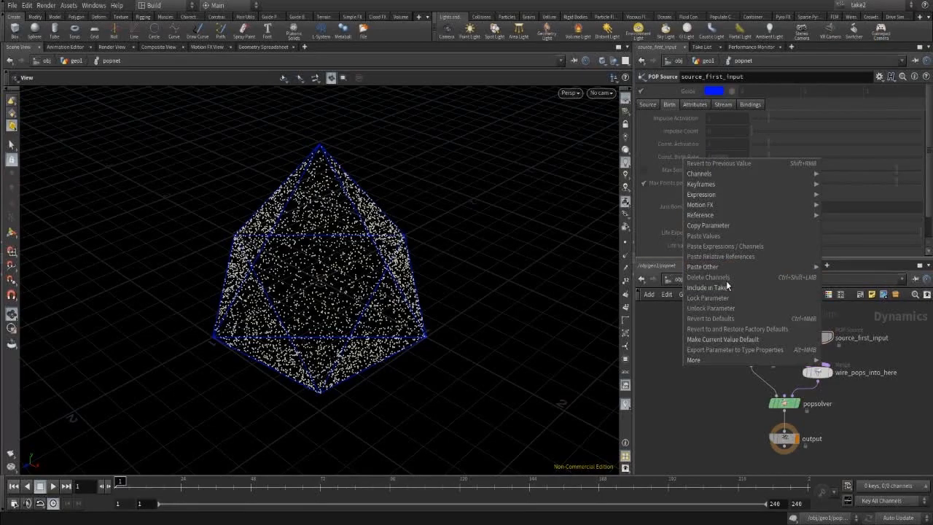
left_click(726, 281)
right_click(685, 156)
left_click(714, 283)
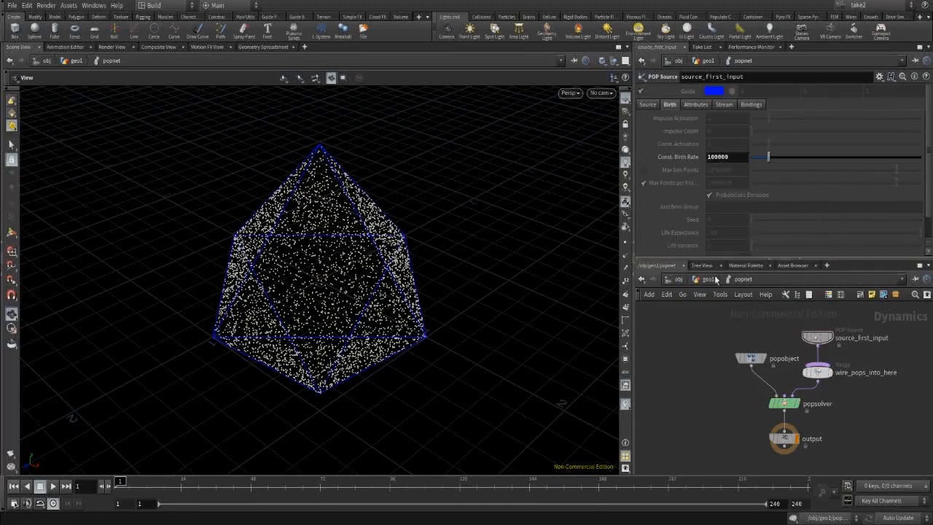
left_click(735, 161)
key("Return")
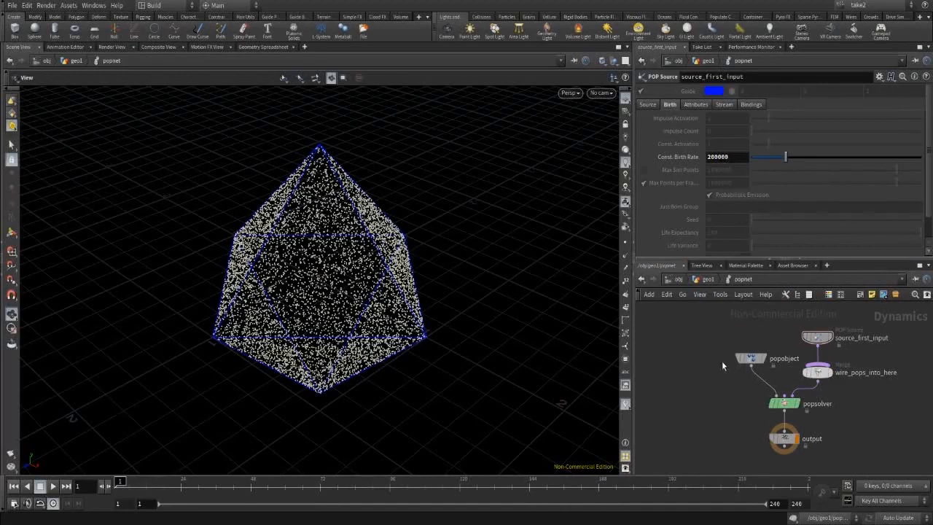
In take3, include Const. Birth Rate in the take and set it to 400000.
left_click(864, 6)
left_click(863, 49)
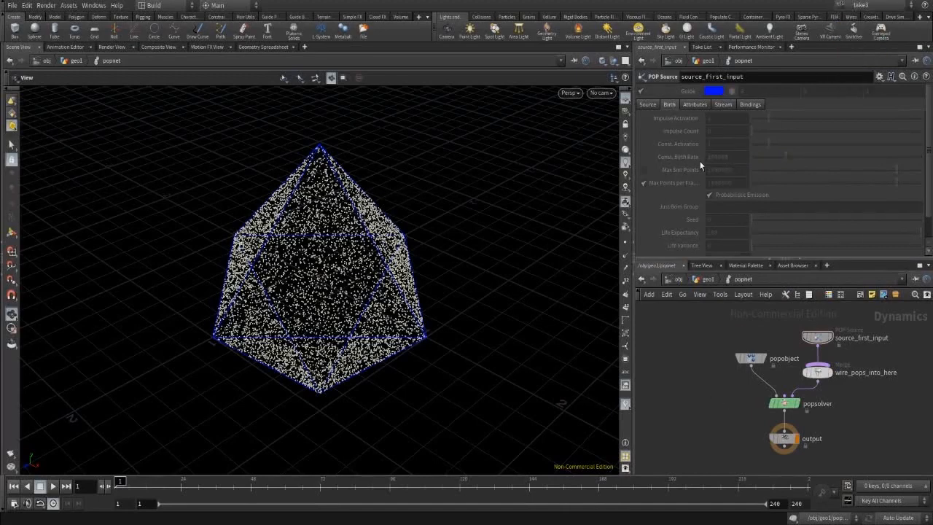
right_click(685, 157)
left_click(729, 285)
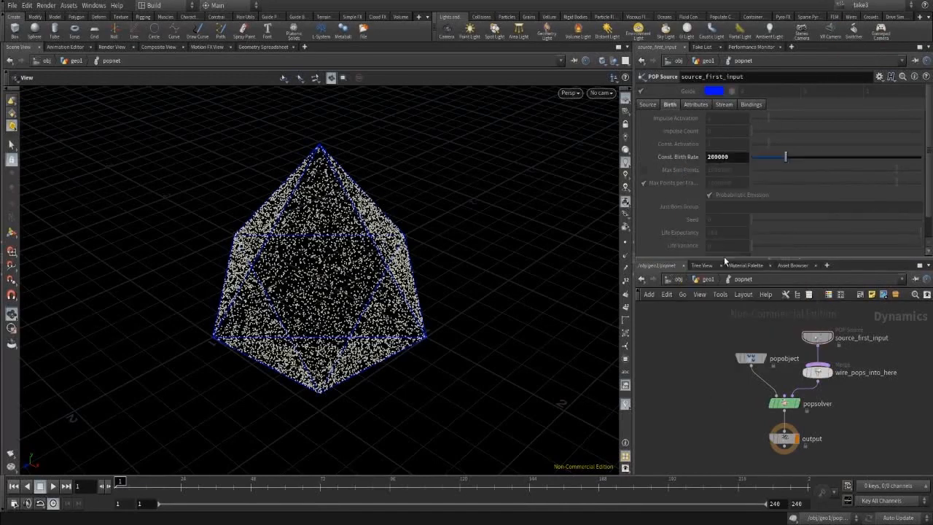
left_click(712, 158)
type("4")
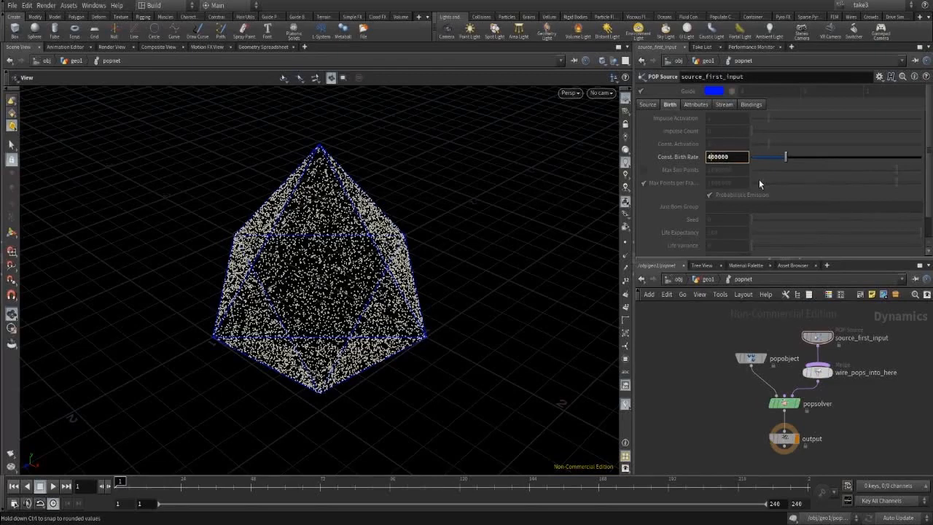
key("Return")
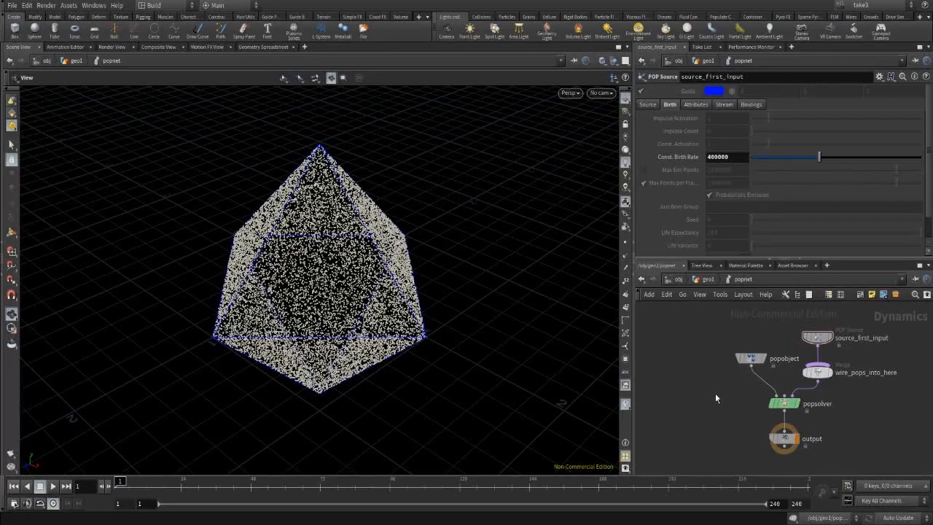
Cycle through take2, Main, take1, take2 and take3 to compare density, then return to geo1.
left_click(862, 5)
left_click(856, 39)
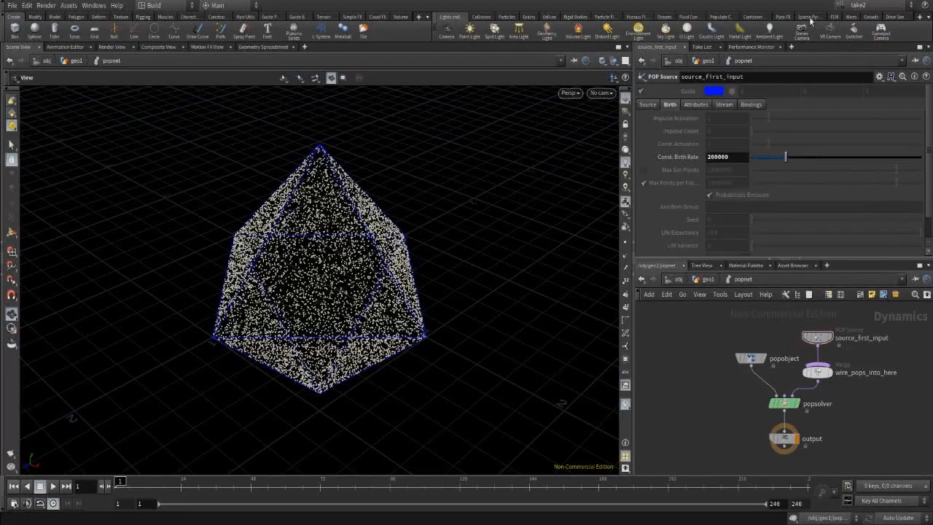
left_click(856, 7)
left_click(859, 27)
left_click(856, 6)
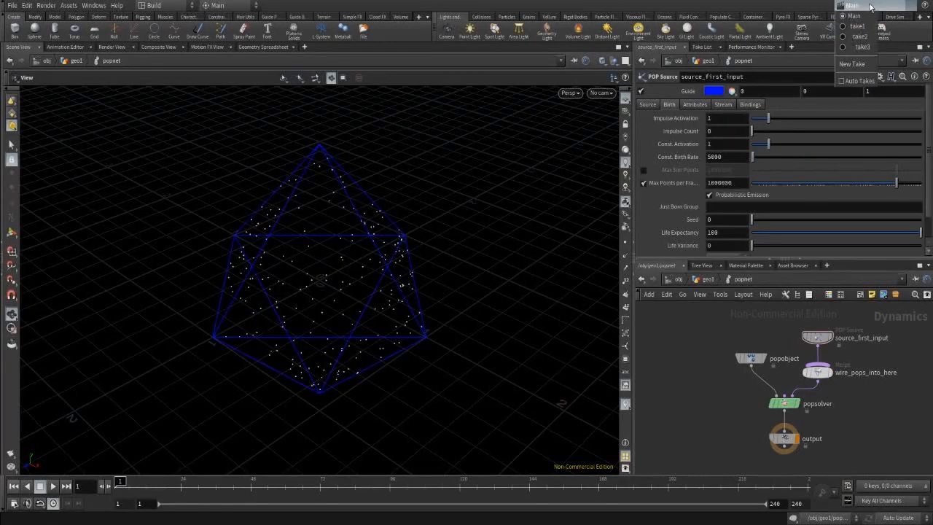
left_click(859, 36)
left_click(857, 5)
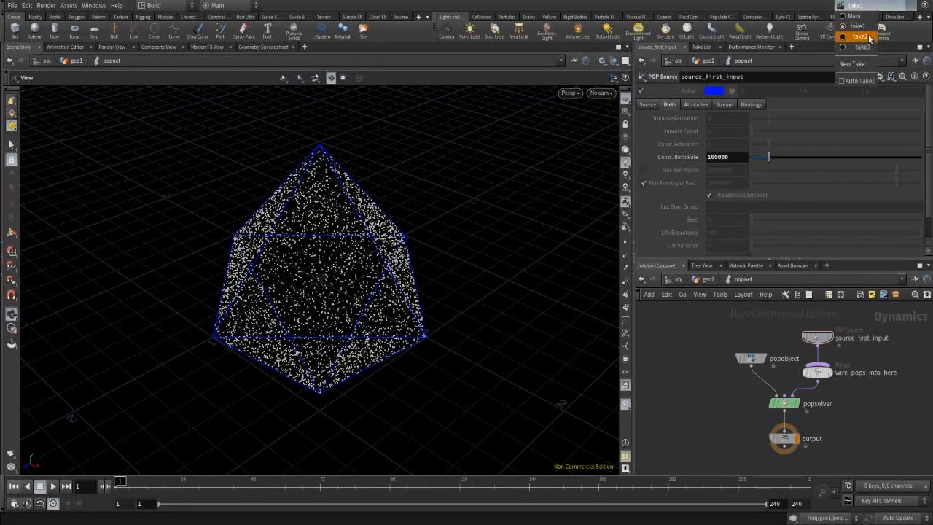
left_click(869, 38)
left_click(857, 6)
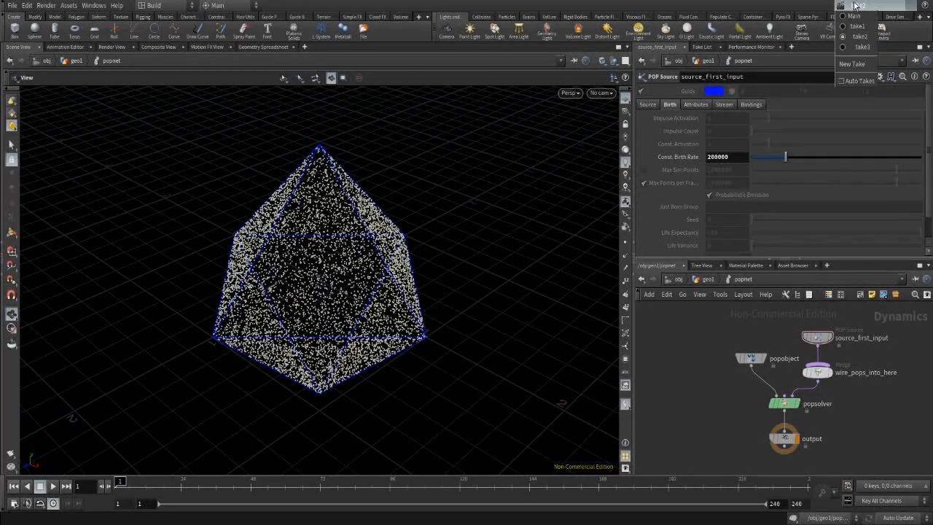
left_click(853, 46)
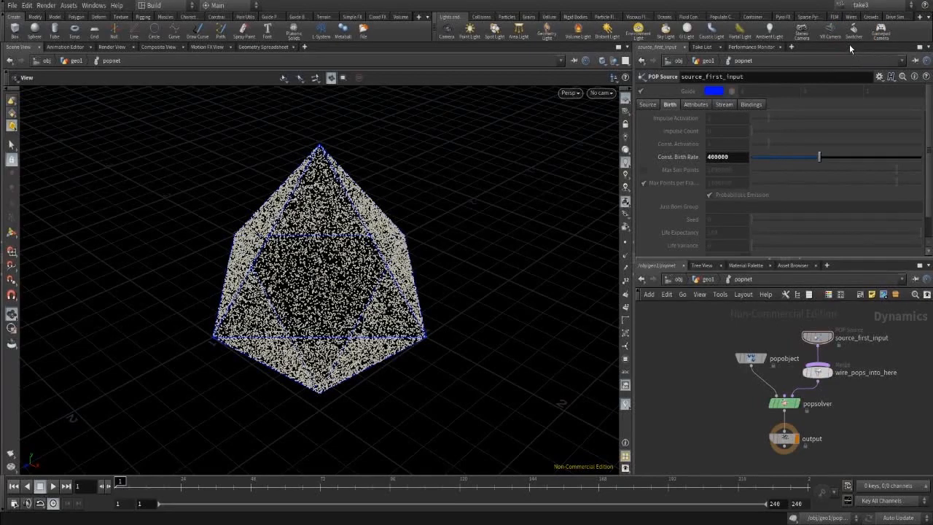
left_click(707, 280)
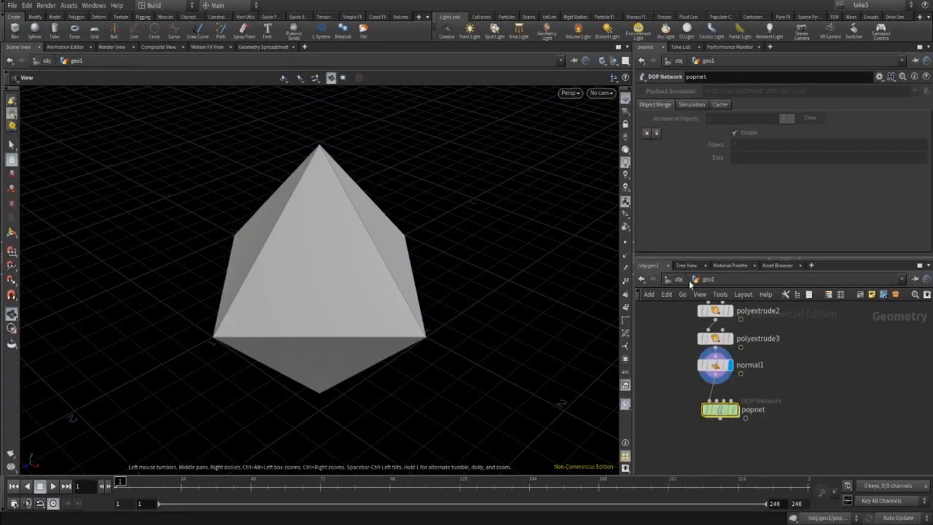
Display popnet in geo1, switch to the Main take, and show the Render View.
middle_click_drag(850, 388, 831, 368)
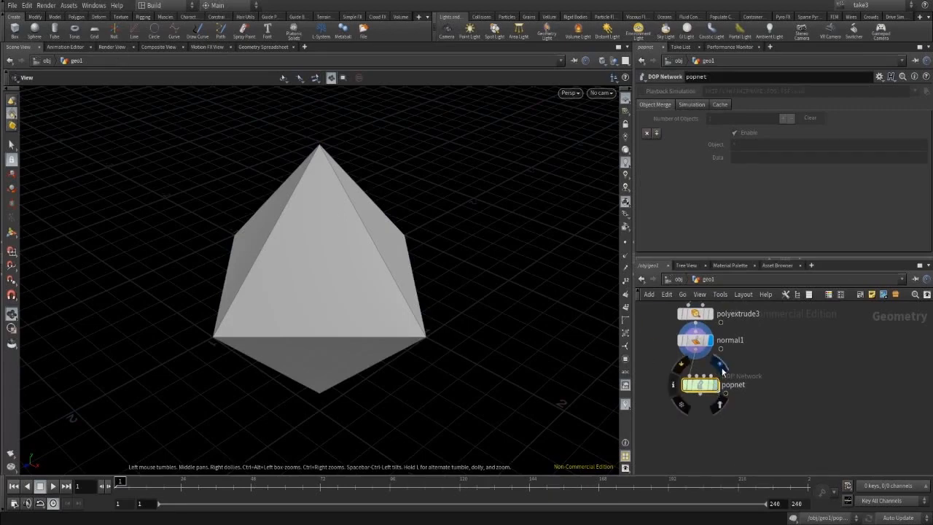
left_click(722, 366)
left_click(861, 7)
left_click(856, 16)
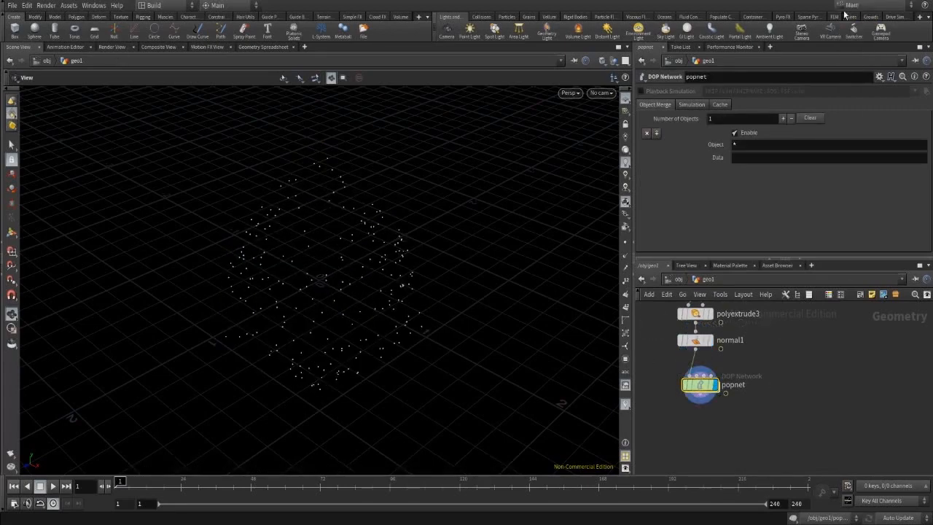
left_click(111, 46)
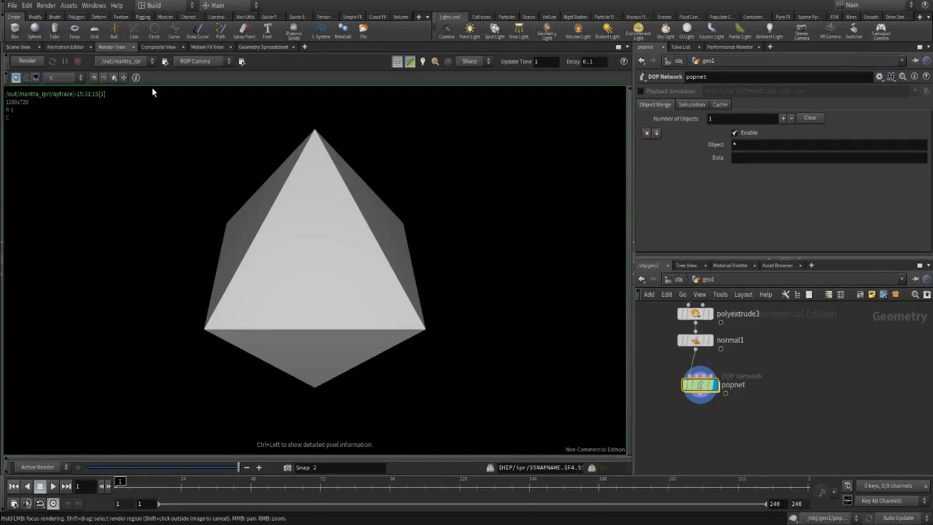
Start an IPR render, compare take2's result with Main, then return to the Scene View.
left_click(27, 60)
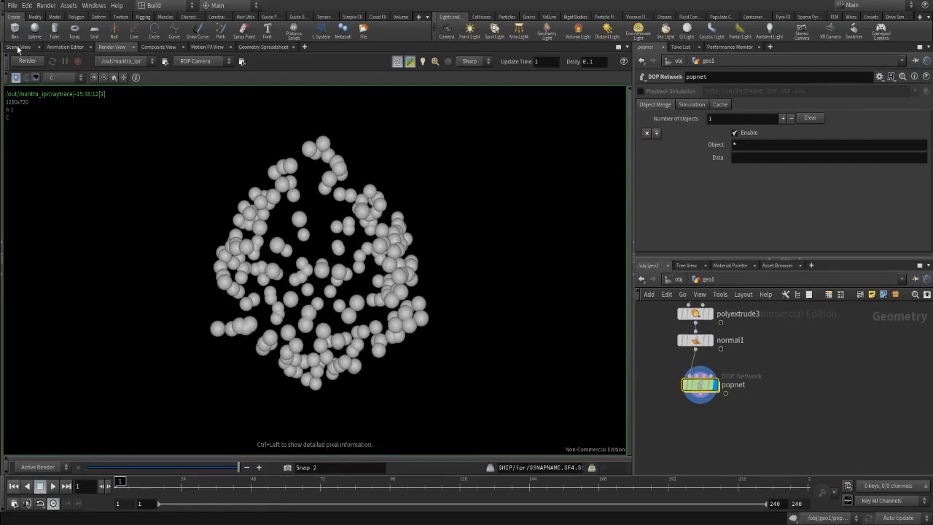
left_click(871, 6)
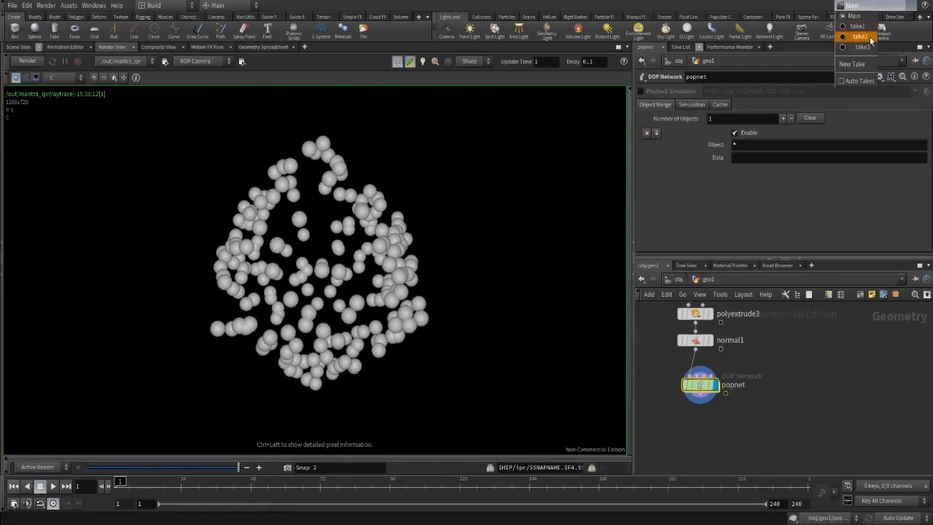
left_click(870, 37)
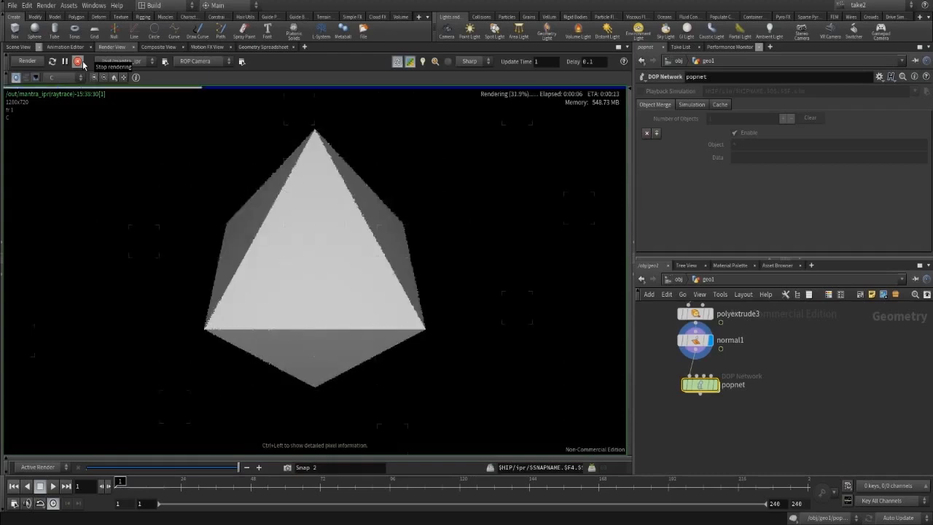
left_click(870, 6)
left_click(870, 18)
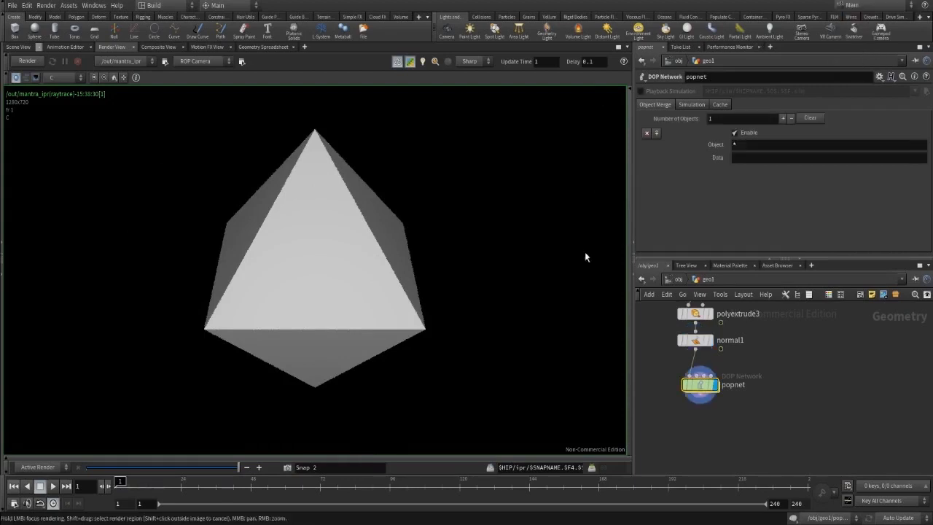
left_click(18, 47)
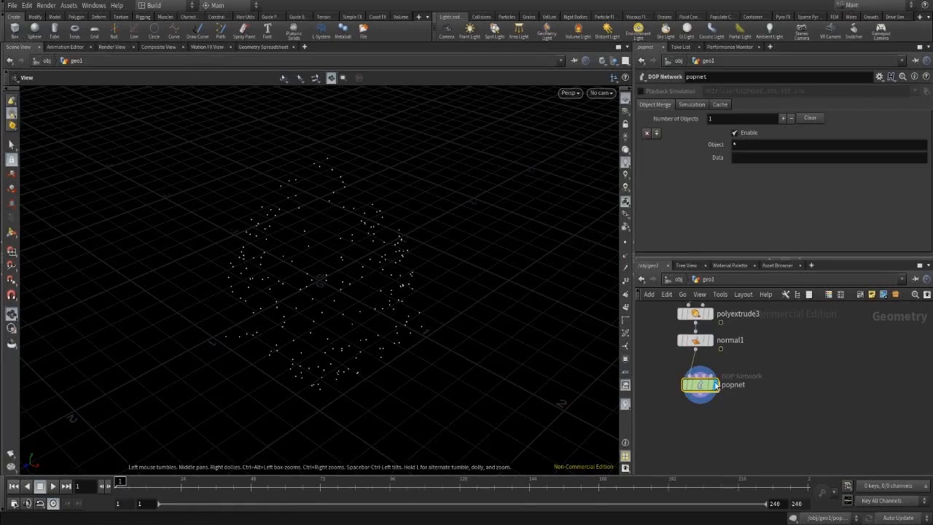
Inside popnet, copy the Const. Birth Rate parameter while take3 is current.
double_click(704, 385)
double_click(816, 336)
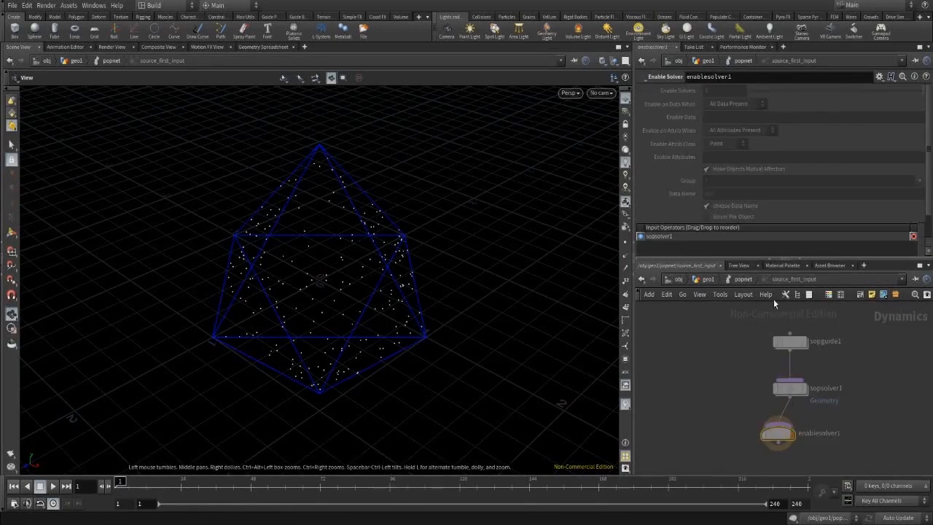
left_click(743, 280)
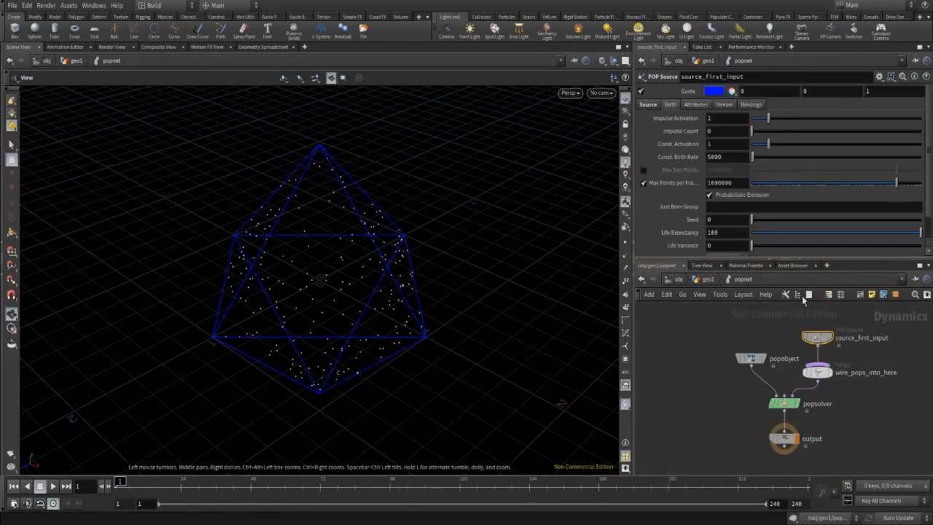
left_click(868, 7)
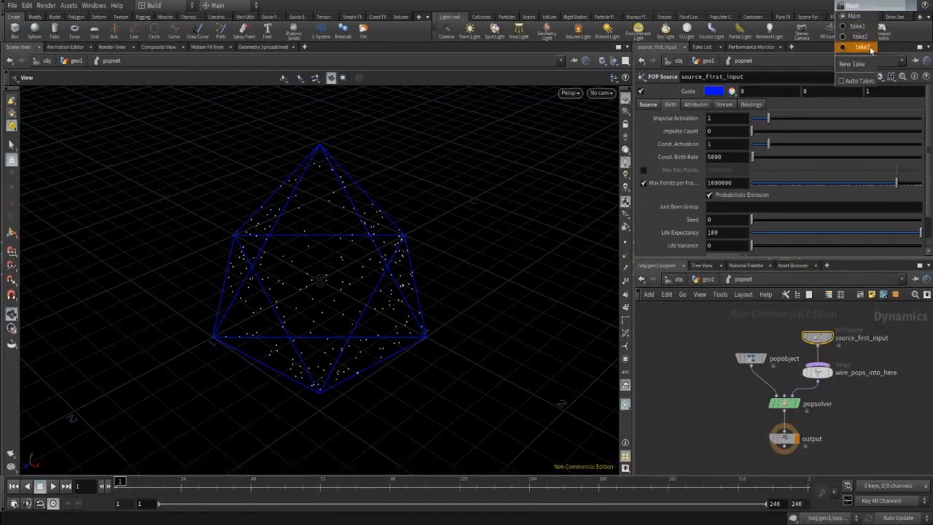
left_click(857, 49)
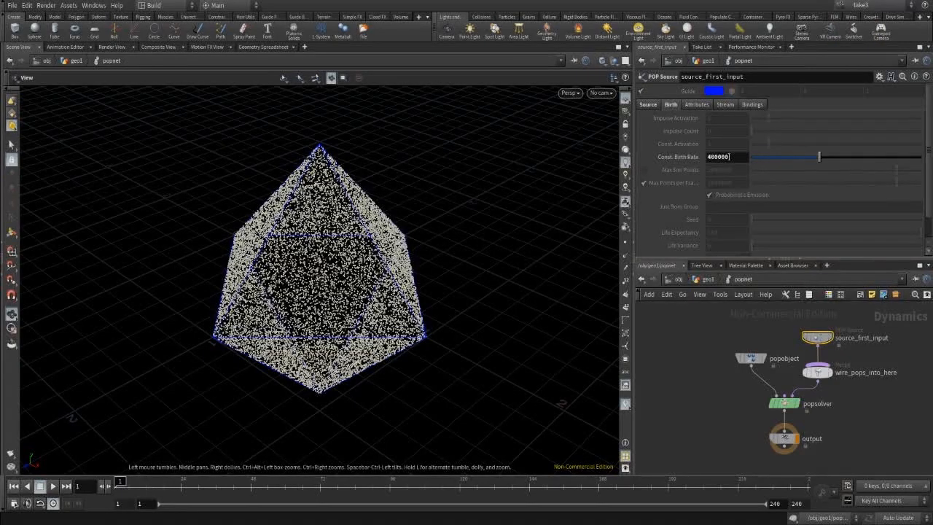
right_click(718, 156)
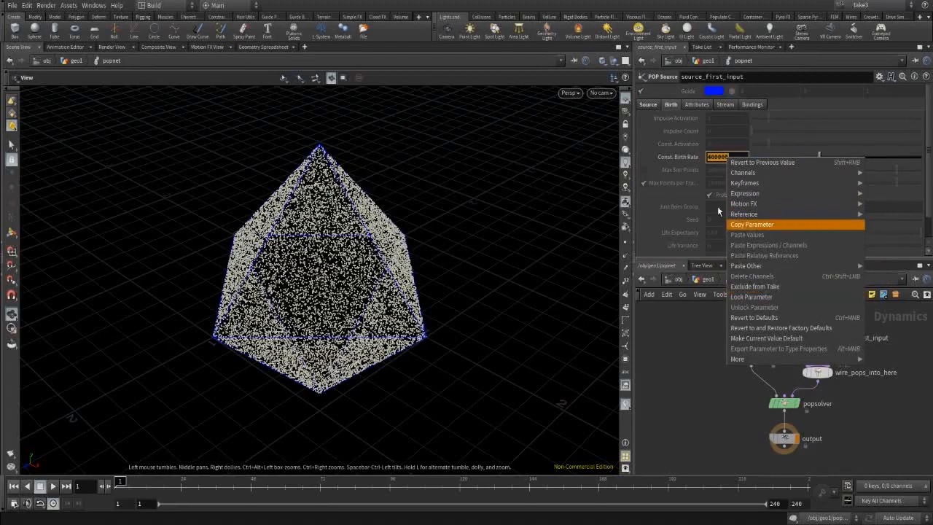
left_click(752, 224)
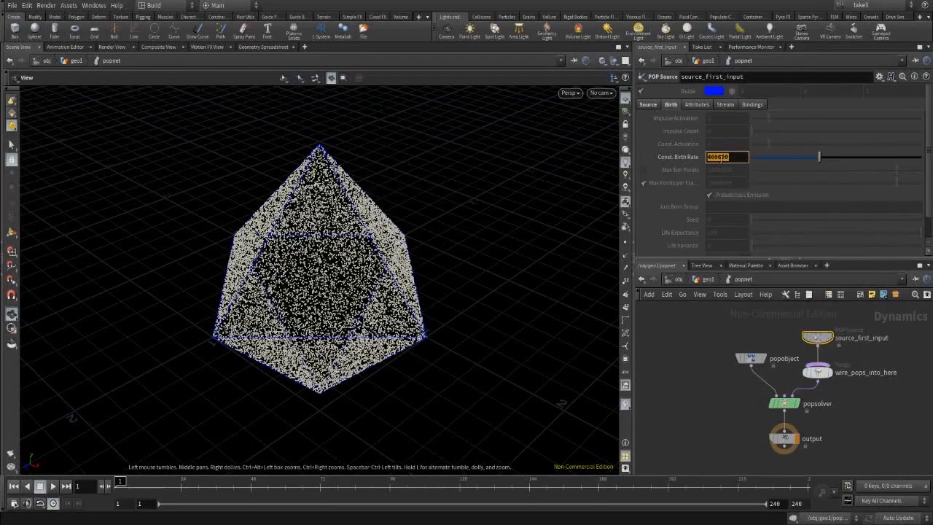
Set the Main take's Const. Birth Rate to 400000 and bring up the Render View.
left_click(864, 6)
left_click(867, 18)
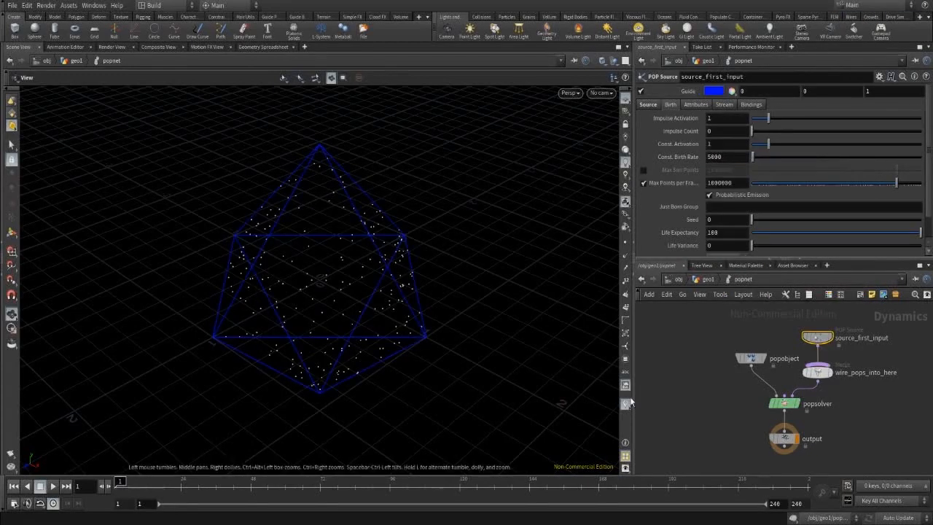
left_click(736, 156)
type("400000")
key("Return")
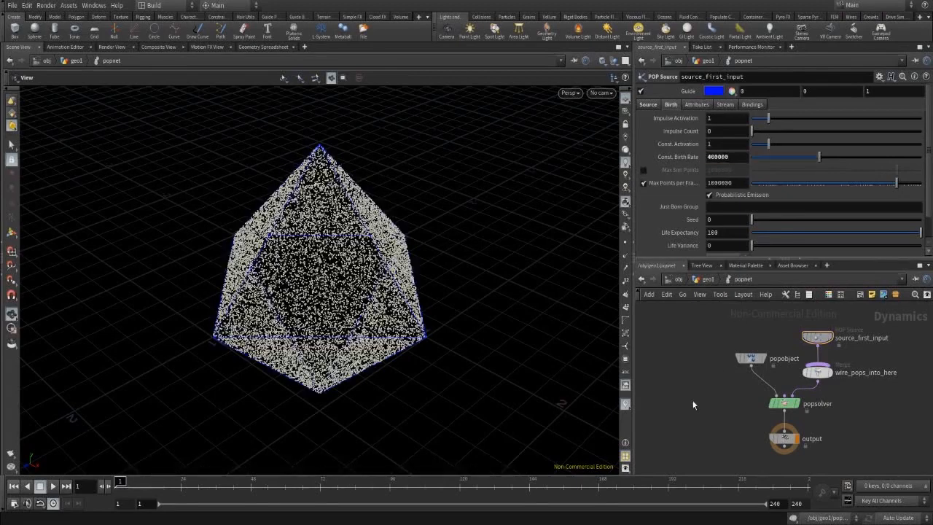
left_click(112, 47)
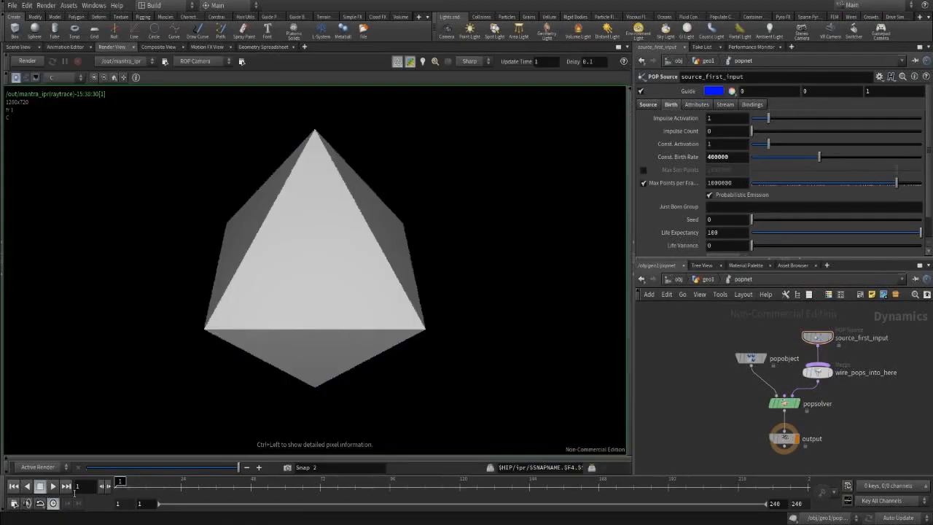
Re-render the 400000-rate particle octahedron, then go back up to geo1.
left_click(27, 61)
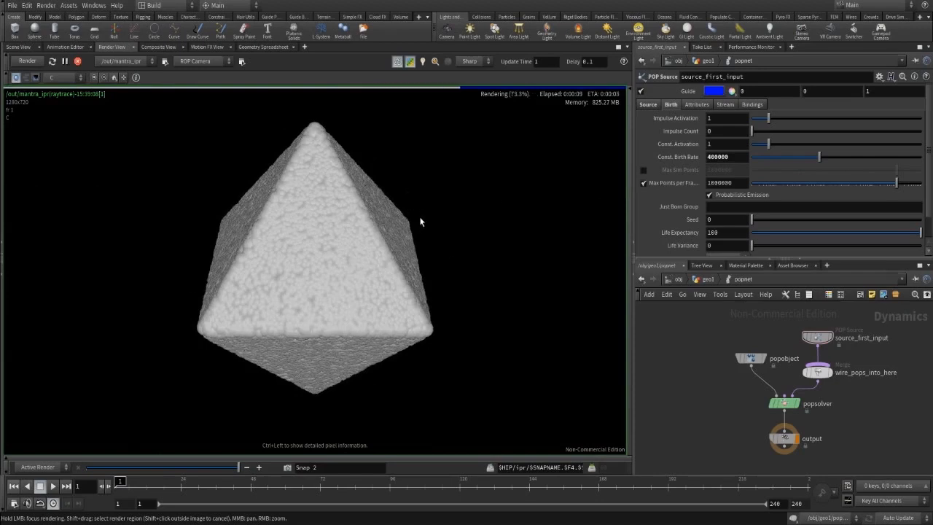
left_click(707, 280)
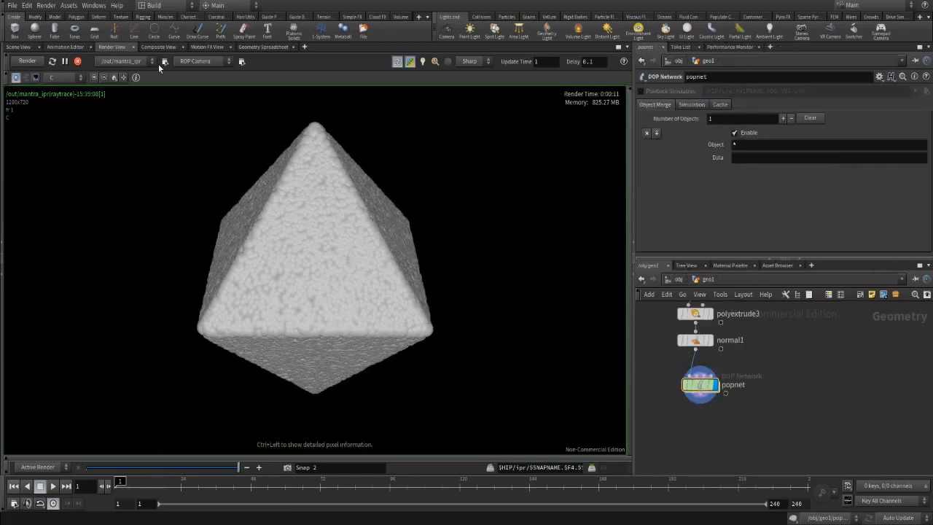
Stop the IPR, add attribwrangle1 below popnet, and feed popnet into it.
left_click(77, 61)
key("Tab")
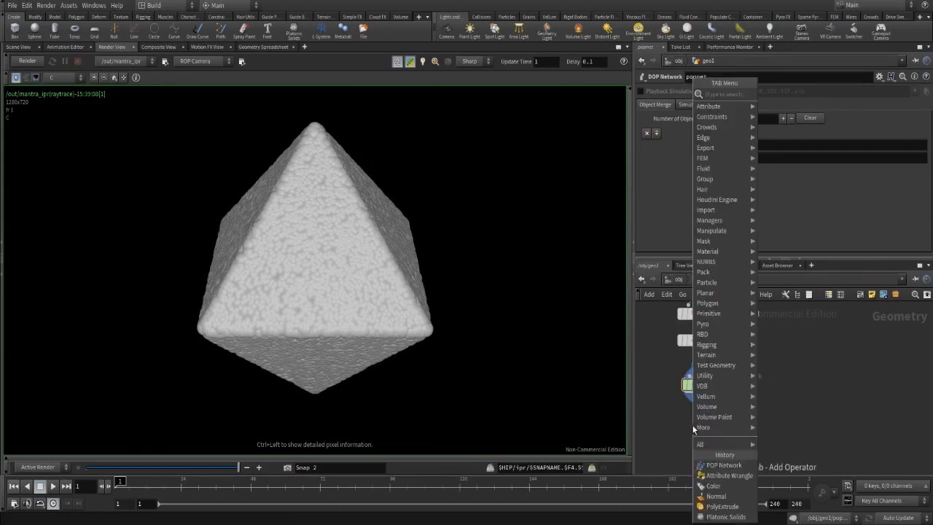
type("attribu")
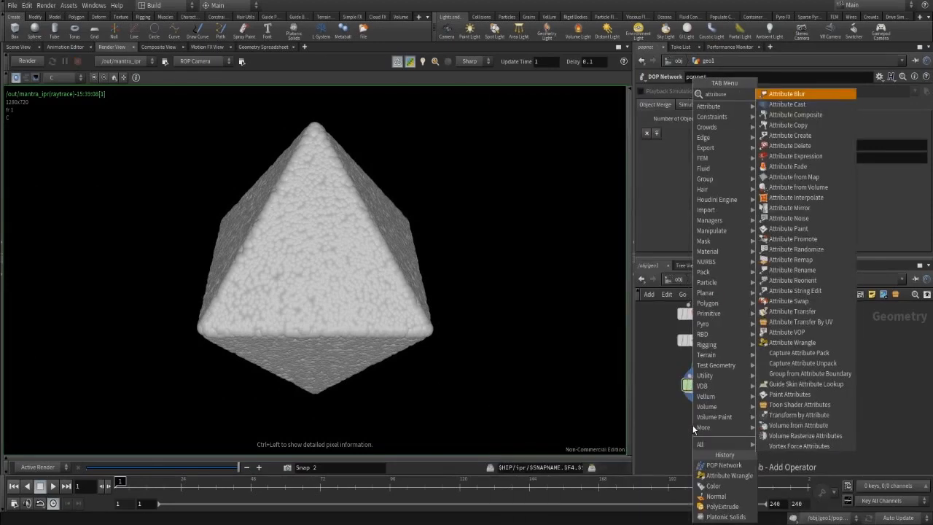
type("te")
key("Down")
key("Down")
key("Down")
key("Down")
key("Down")
key("Down")
key("Down")
key("Down")
key("Down")
key("Down")
key("Down")
key("Down")
key("Down")
key("Down")
key("Down")
key("Down")
key("Down")
key("Down")
key("Down")
key("Down")
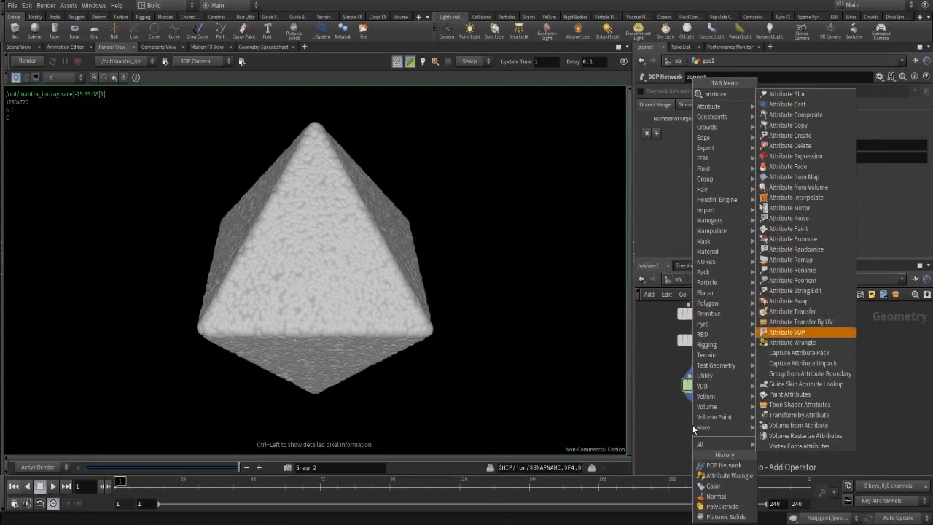
key("Return")
left_click(722, 431)
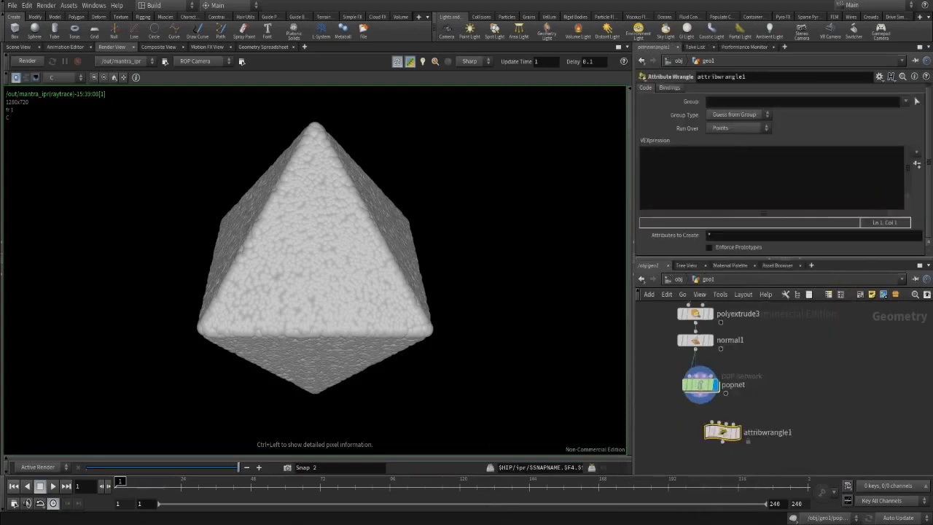
left_click(29, 61)
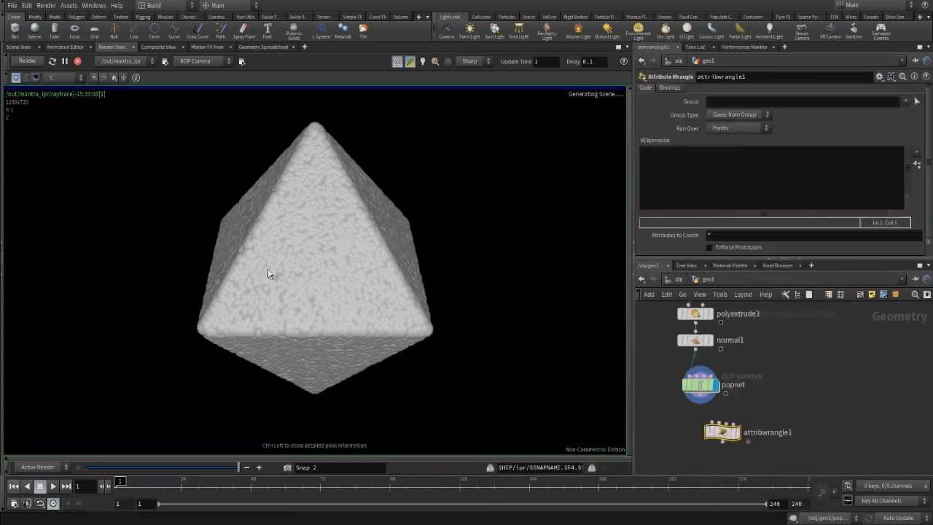
left_click(701, 403)
left_click(713, 423)
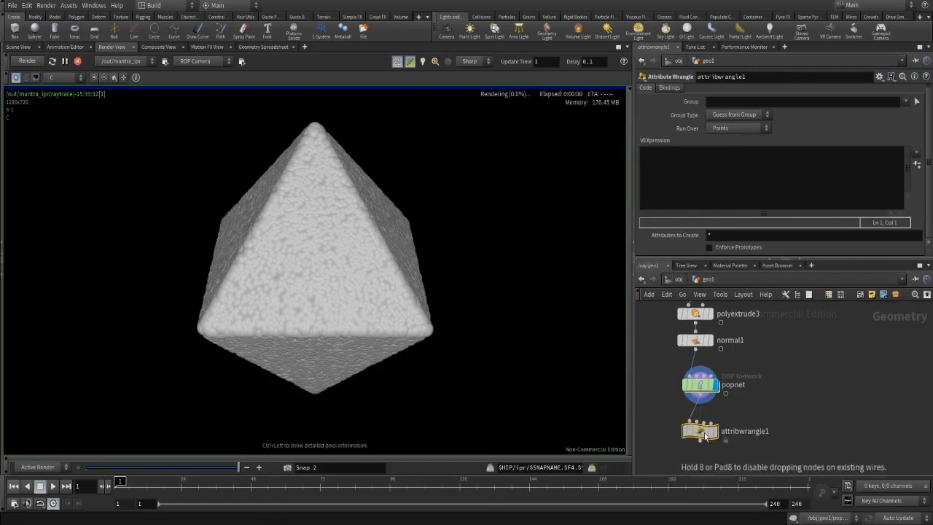
left_click(741, 179)
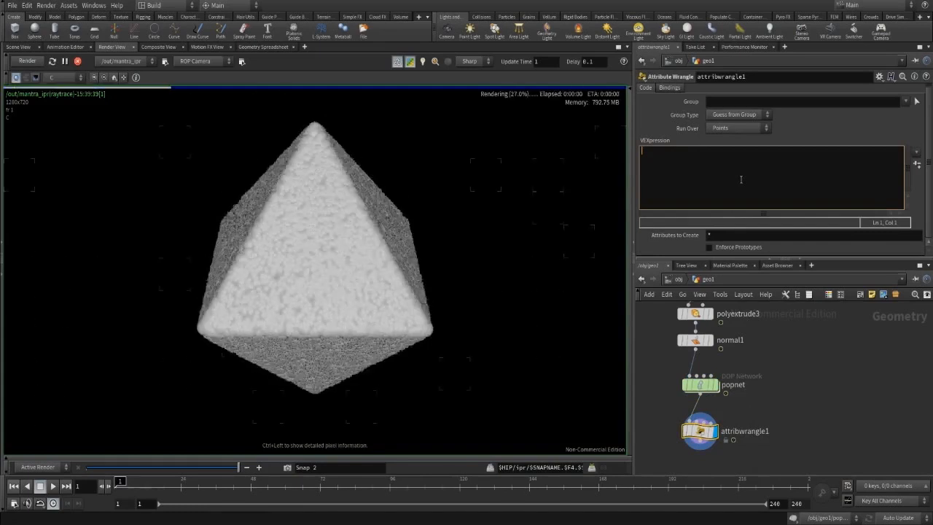
type("p")
key("BackSpace")
type("@P")
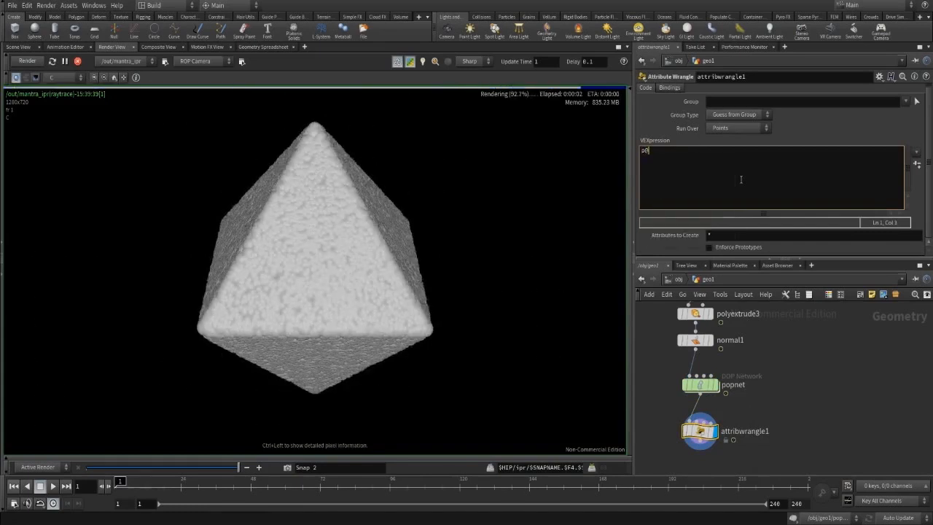
key("BackSpace")
type("pscale")
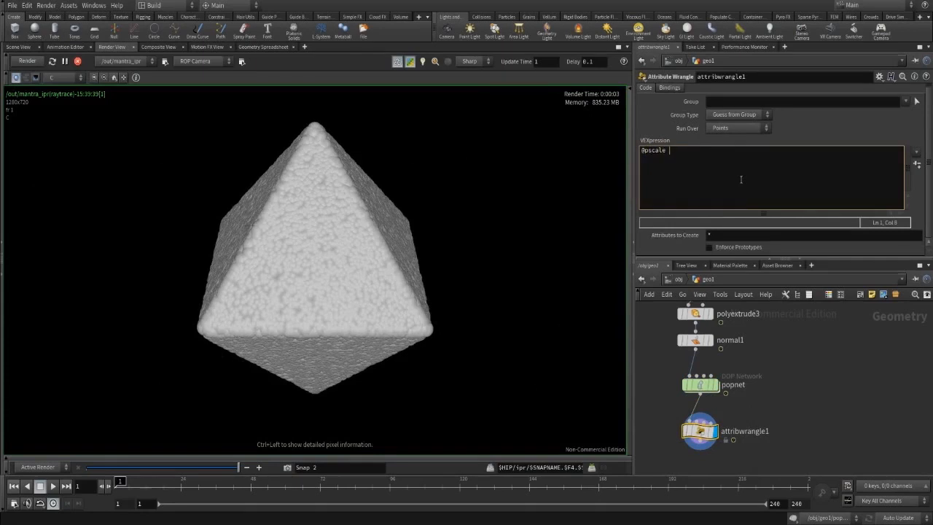
type(" = 0.1")
key("Return")
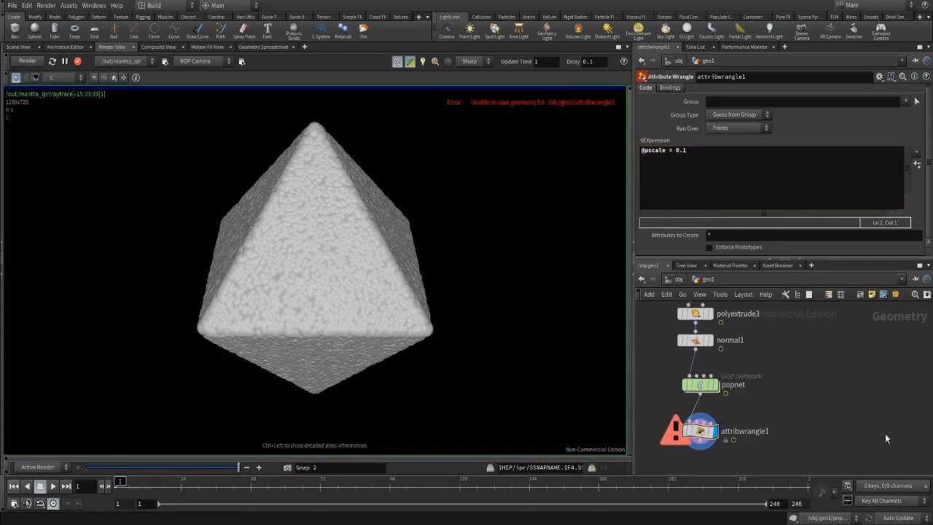
left_click(723, 176)
key("BackSpace")
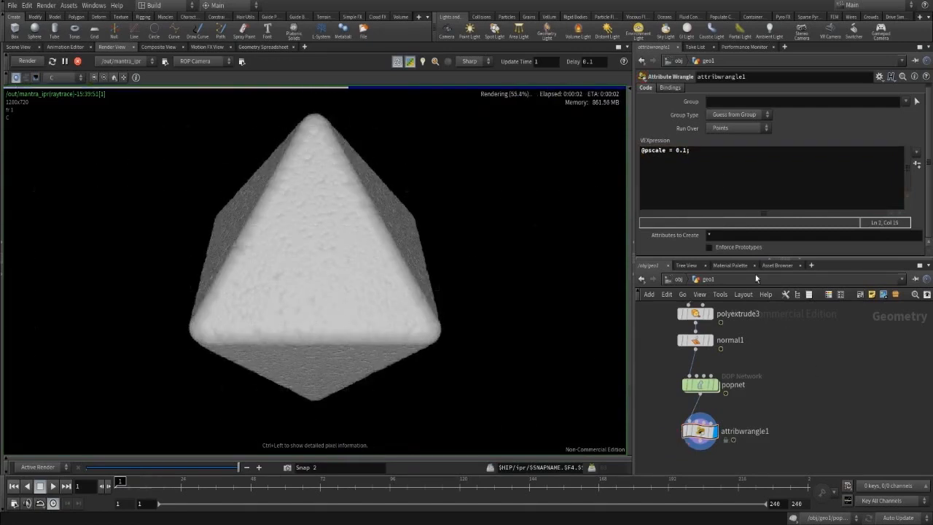
Change pscale to 0.001, re-render, and save the result as a render snapshot.
left_click(686, 151)
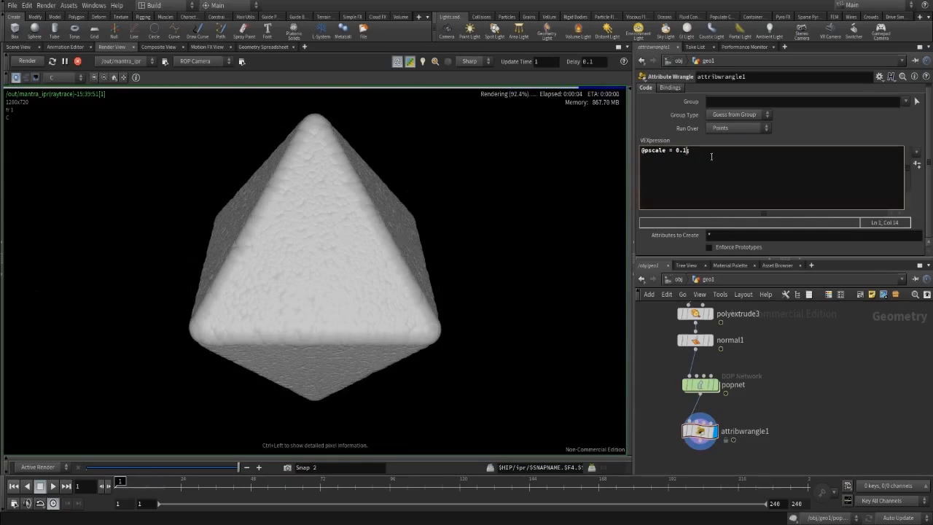
key("Left")
type("00")
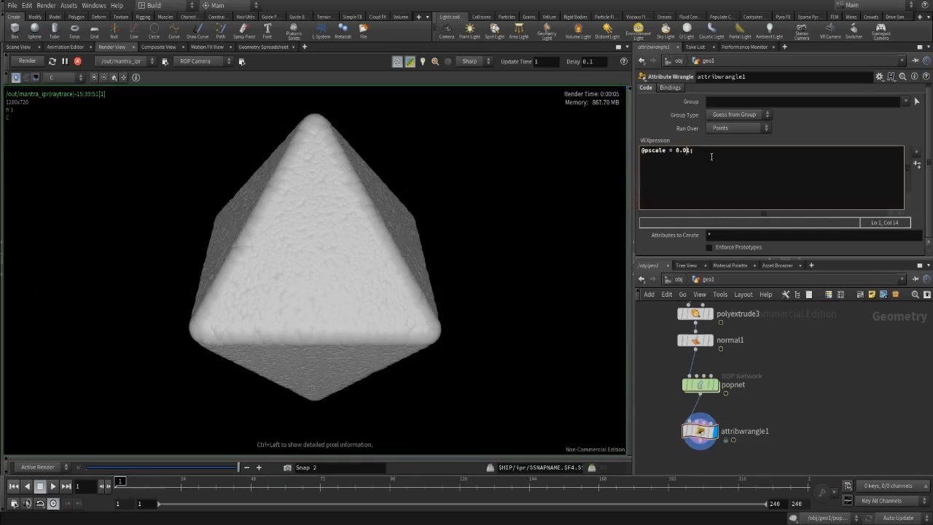
left_click(879, 412)
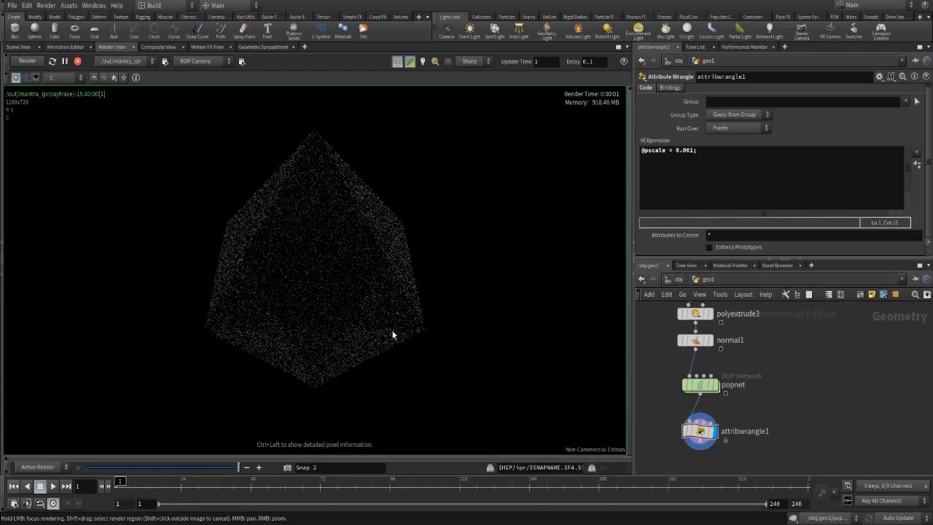
left_click(288, 468)
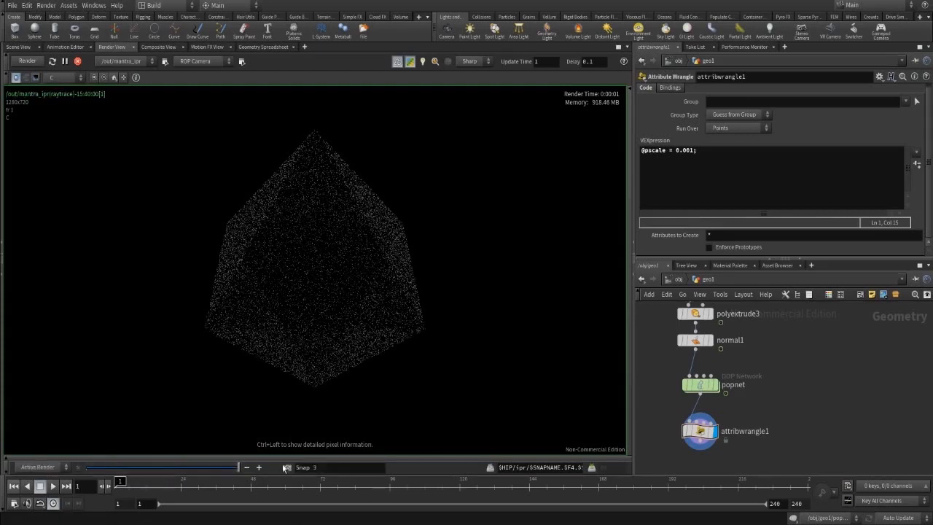
Try pscale 0.003, snapshot that render, and compare it against earlier snapshots.
left_click(700, 157)
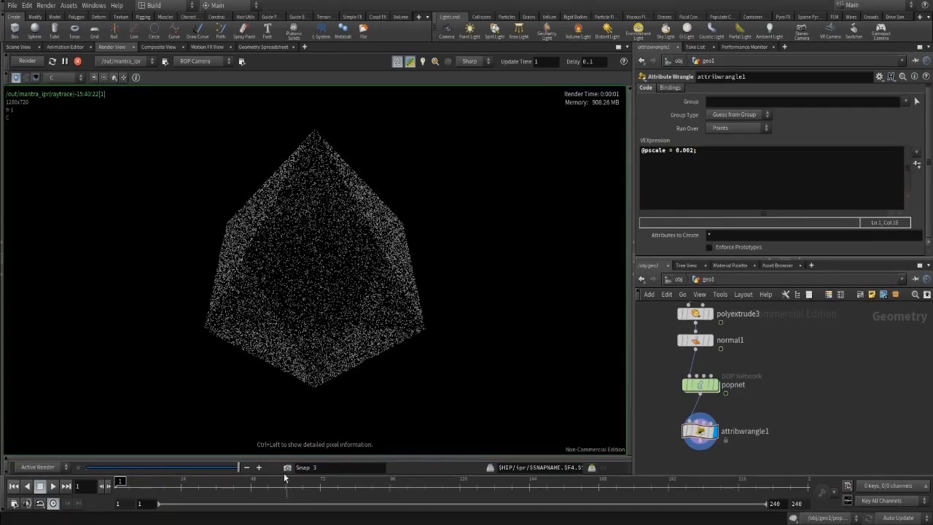
left_click_drag(234, 467, 200, 470)
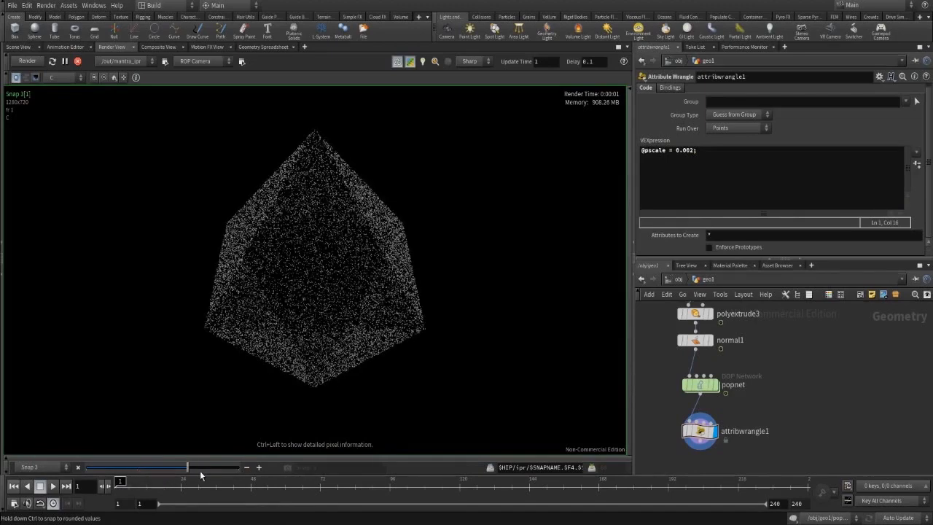
left_click(699, 158)
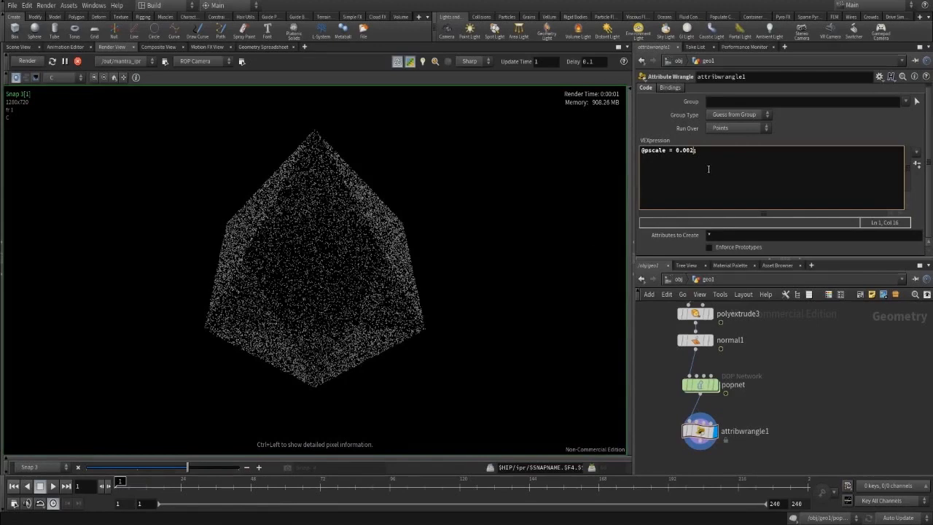
left_click(755, 332)
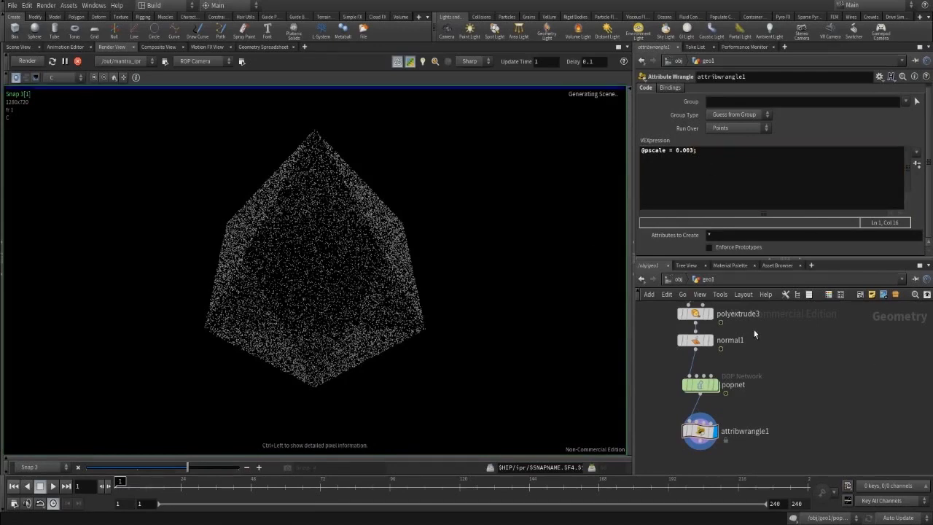
left_click_drag(187, 469, 262, 469)
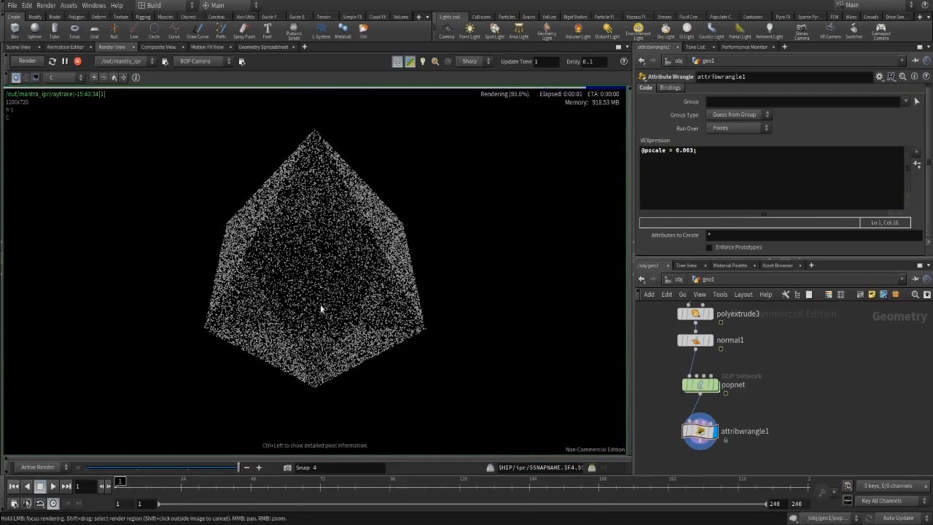
left_click(287, 467)
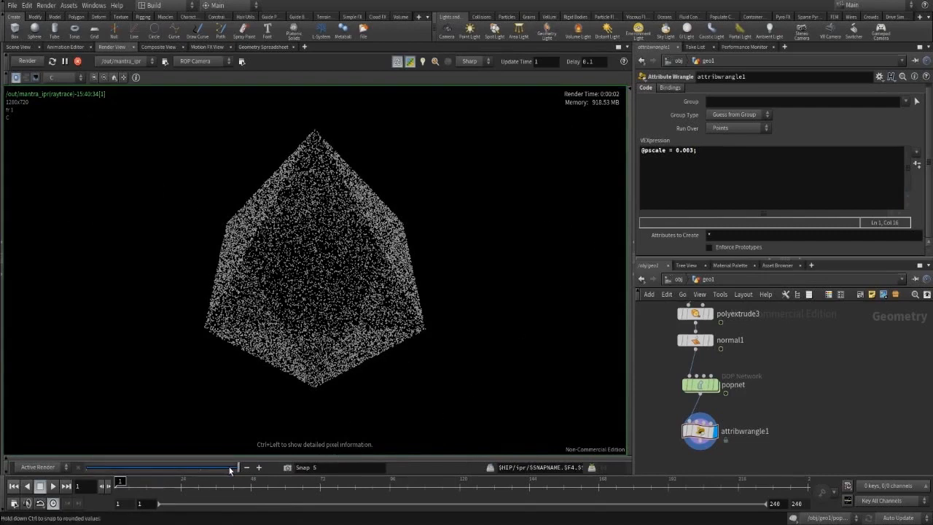
left_click_drag(229, 470, 162, 469)
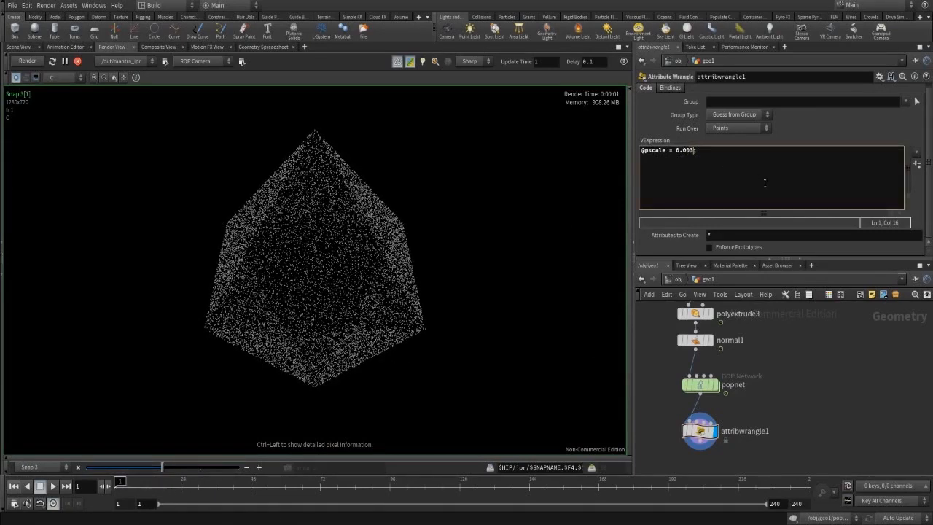
Set pscale to 0.002, view the live render, and jump to frame 24.
key("BackSpace")
type("2")
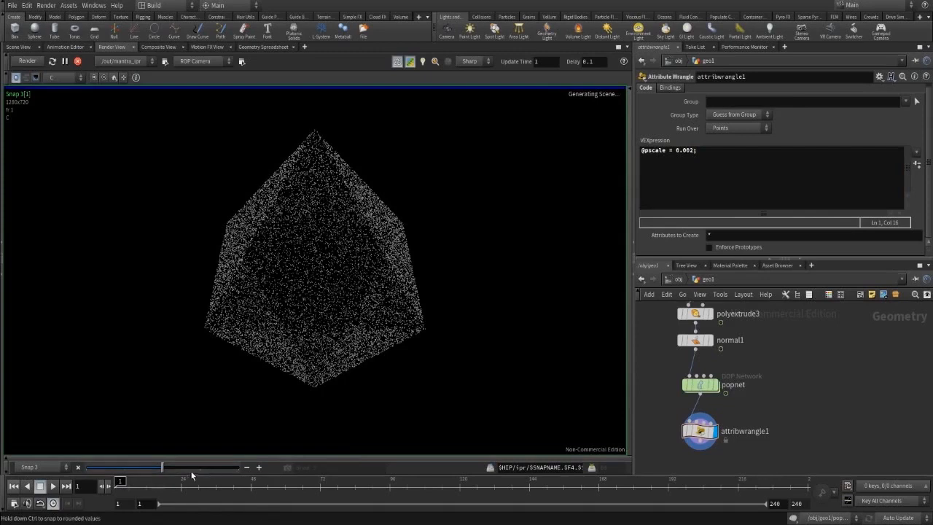
left_click(238, 468)
left_click(789, 191)
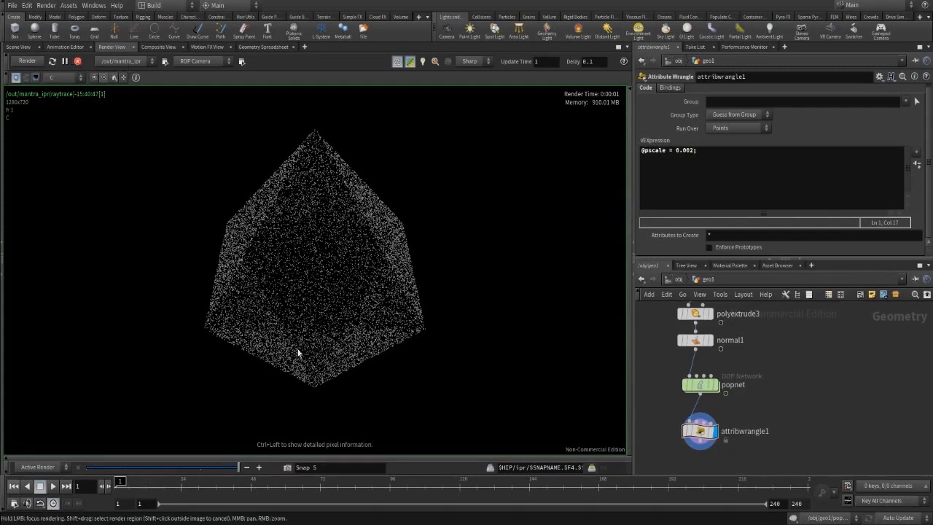
left_click(180, 487)
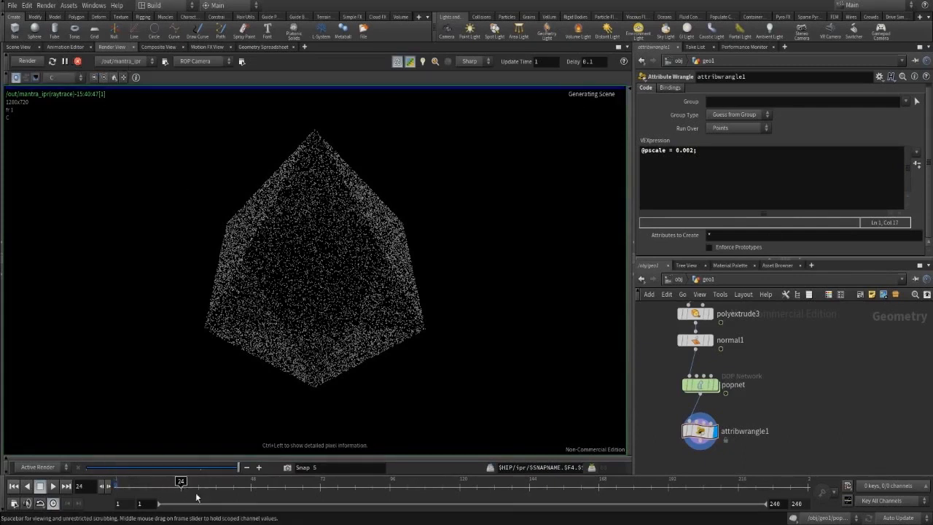
left_click(251, 484)
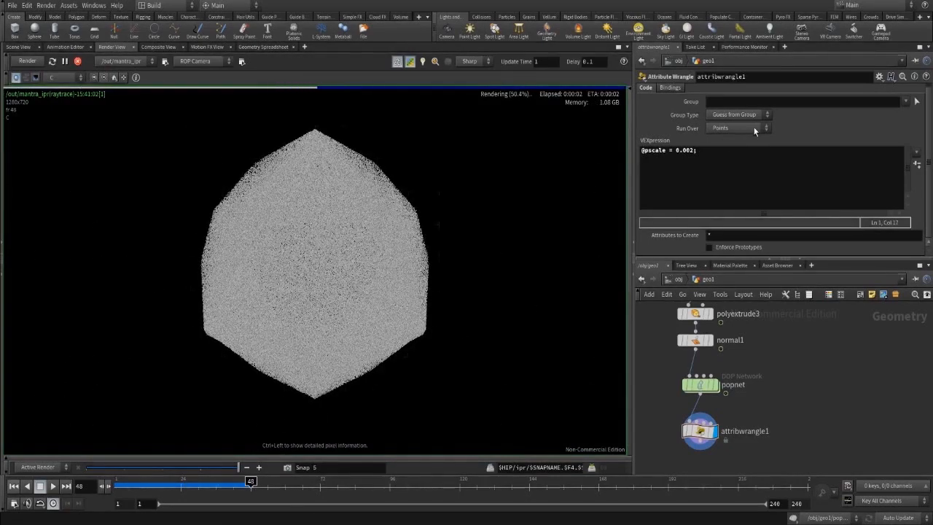
left_click(696, 150)
key("Left")
key("BackSpace")
type("1")
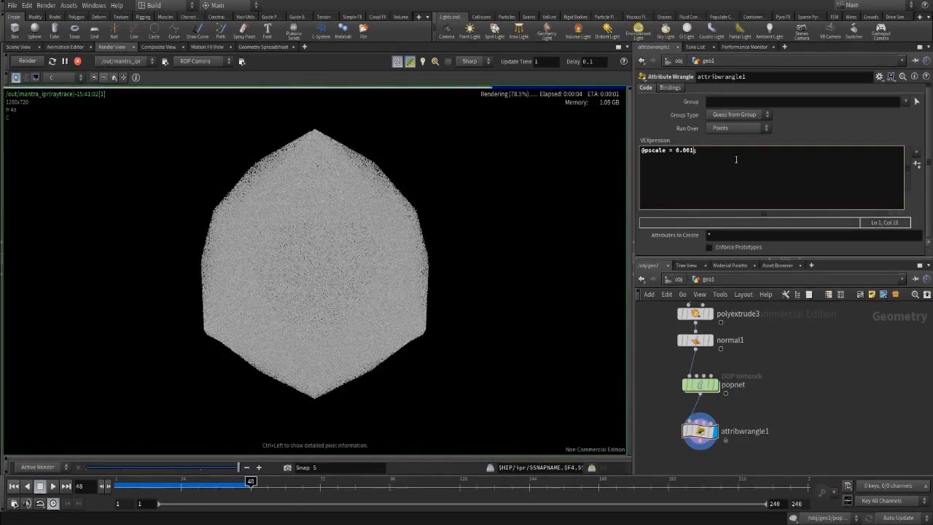
key("ctrl+Return")
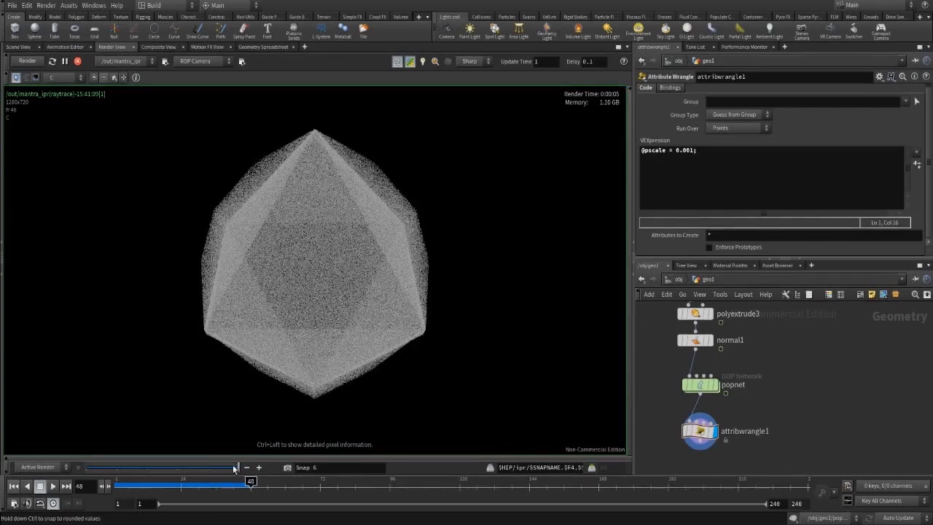
left_click_drag(235, 470, 213, 476)
left_click(694, 150)
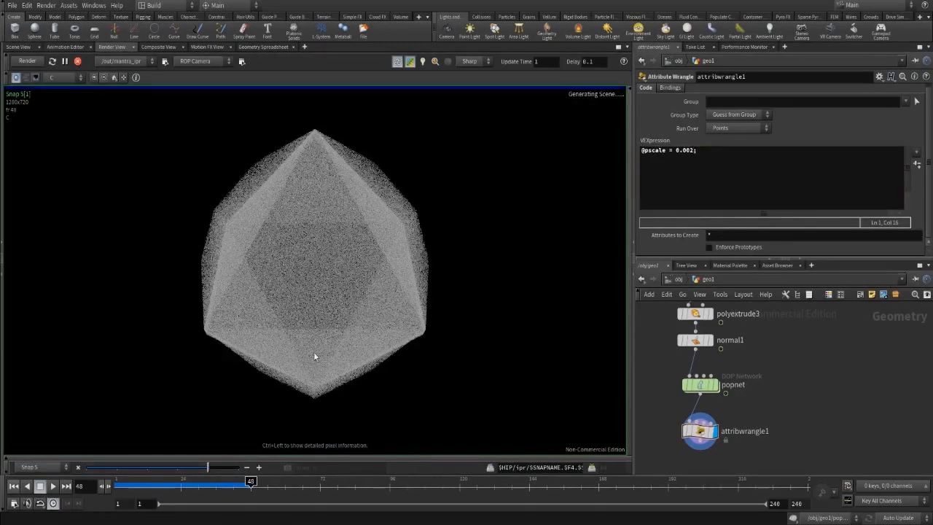
left_click_drag(209, 467, 237, 468)
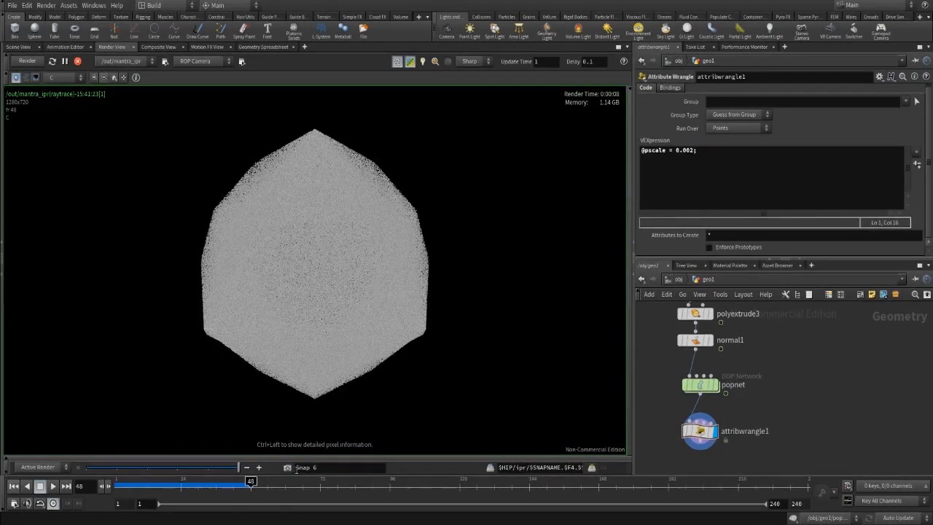
left_click(290, 468)
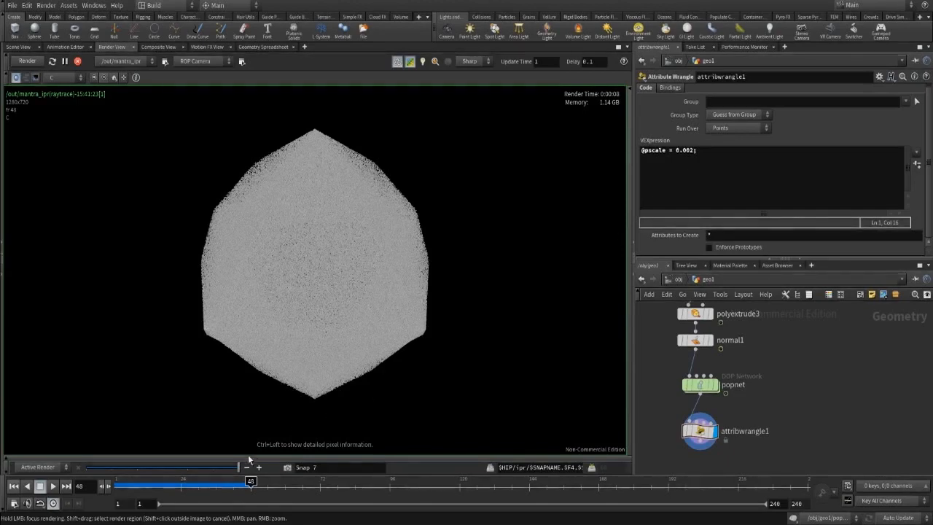
left_click_drag(238, 467, 196, 465)
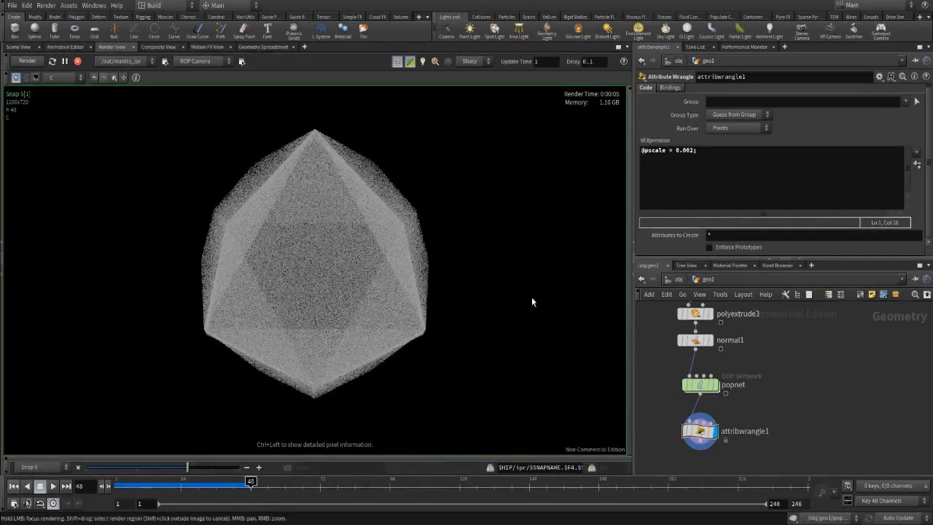
left_click(699, 153)
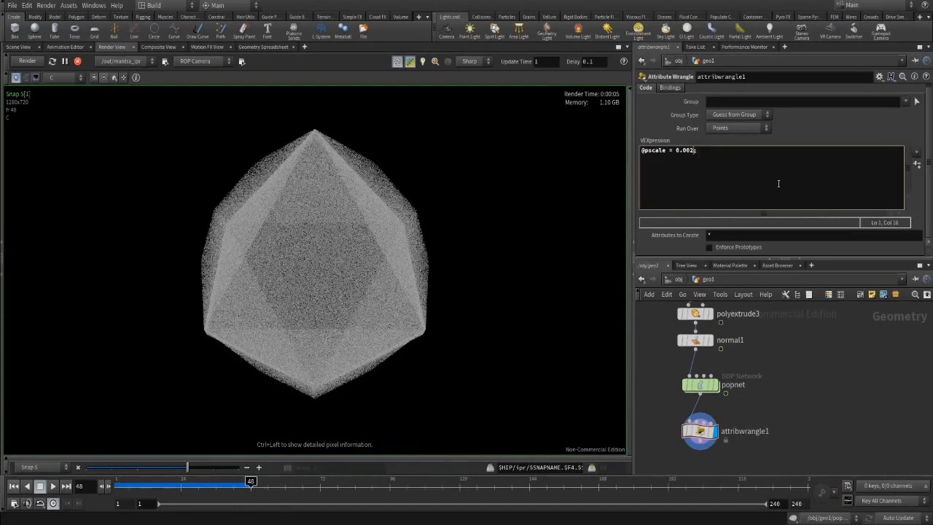
left_click(869, 351)
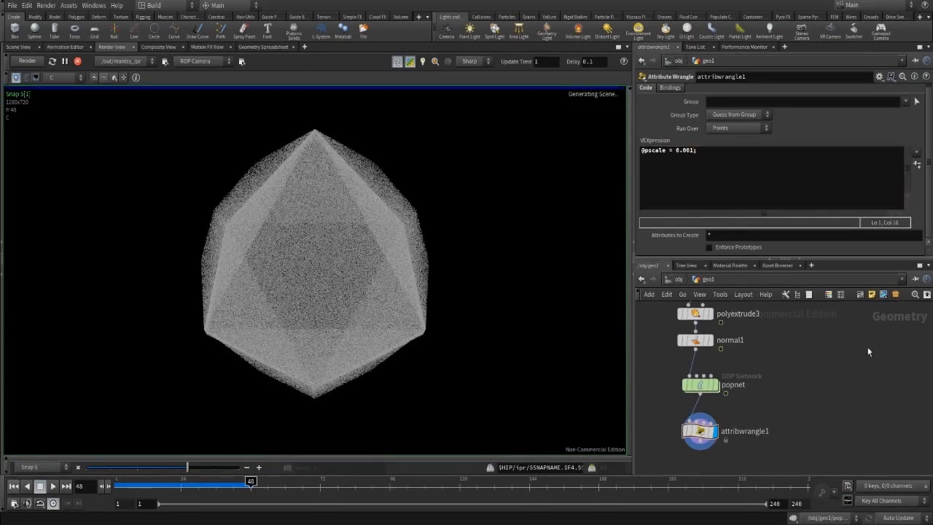
left_click_drag(218, 465, 244, 467)
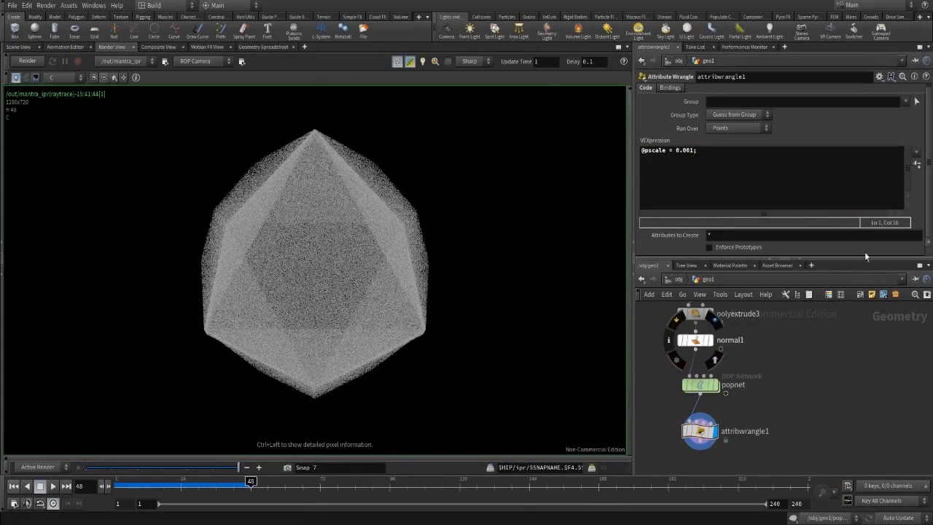
Add a Color node color1 wired under attribwrangle1, displayed, with Color Type set to Bounding Box.
left_click(10, 48)
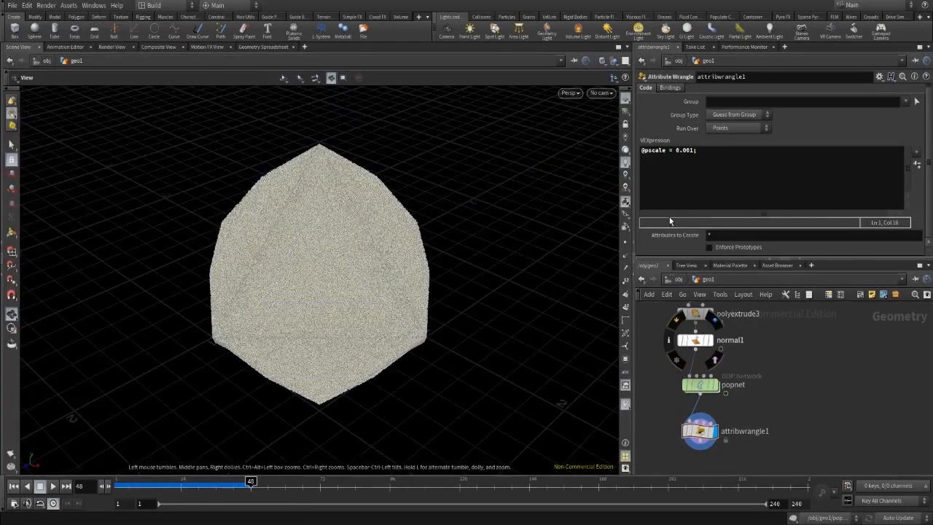
middle_click_drag(831, 396, 848, 347)
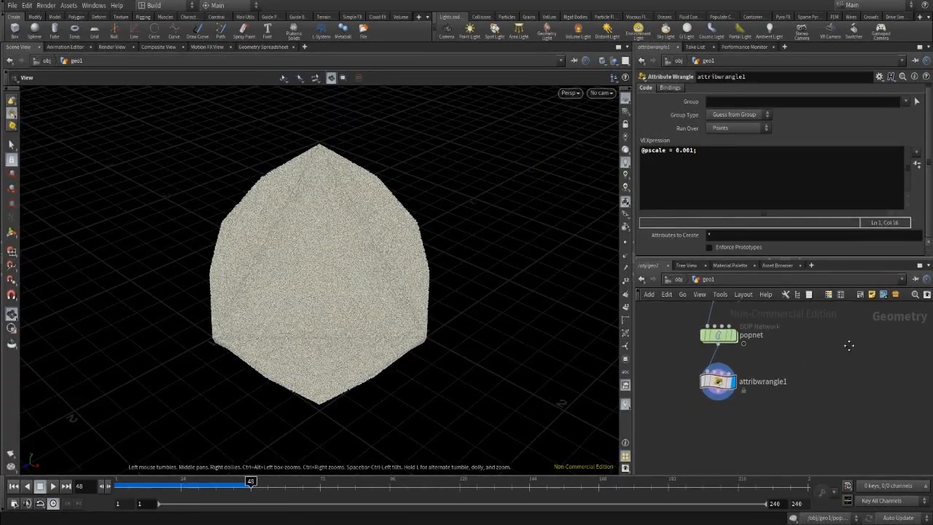
middle_click_drag(860, 379, 823, 355)
key("Tab")
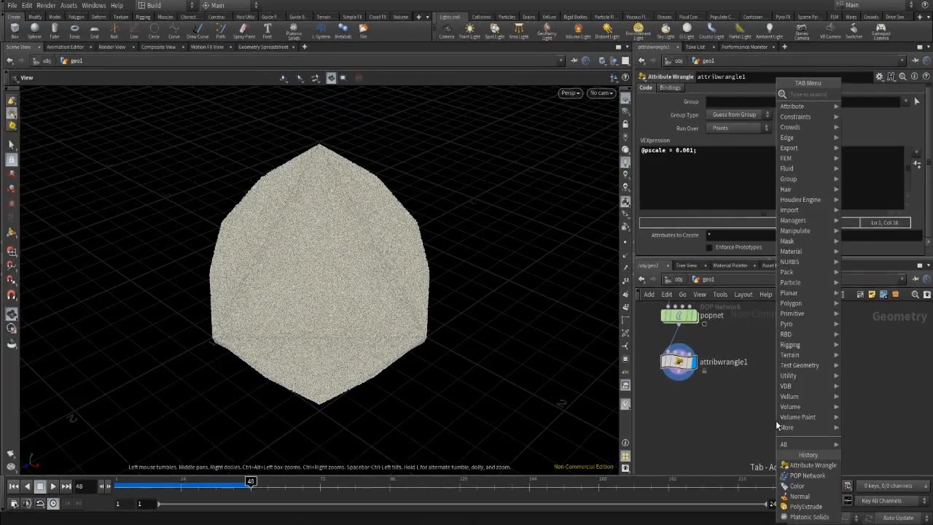
type("color")
key("Return")
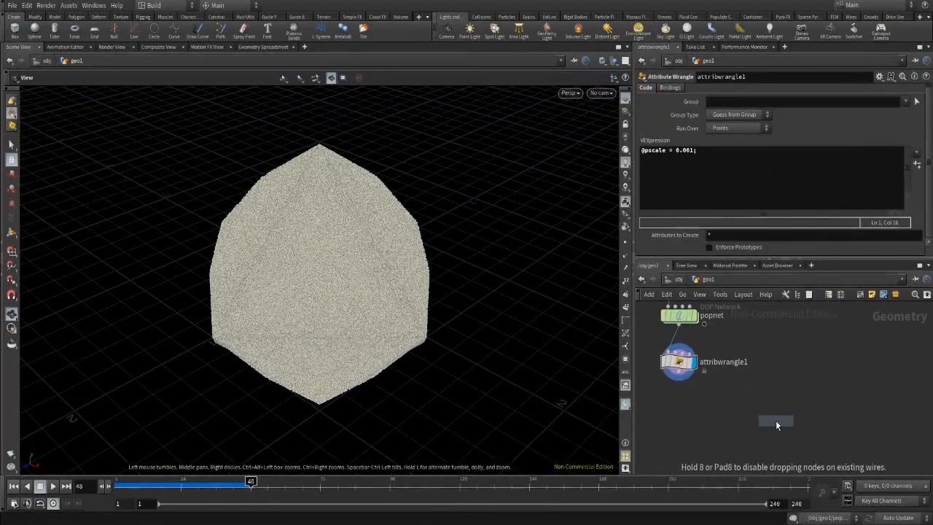
left_click(679, 407)
left_click(679, 398)
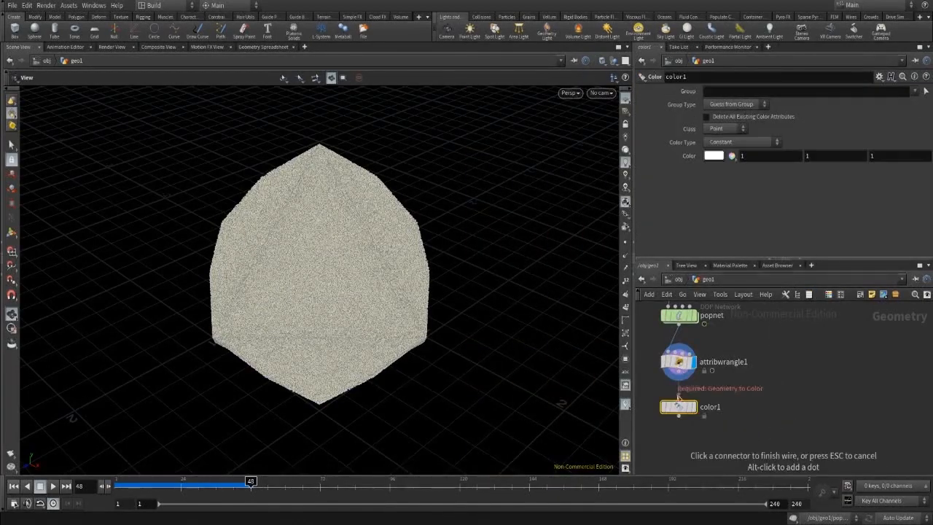
left_click(678, 378)
left_click(693, 407)
left_click(763, 142)
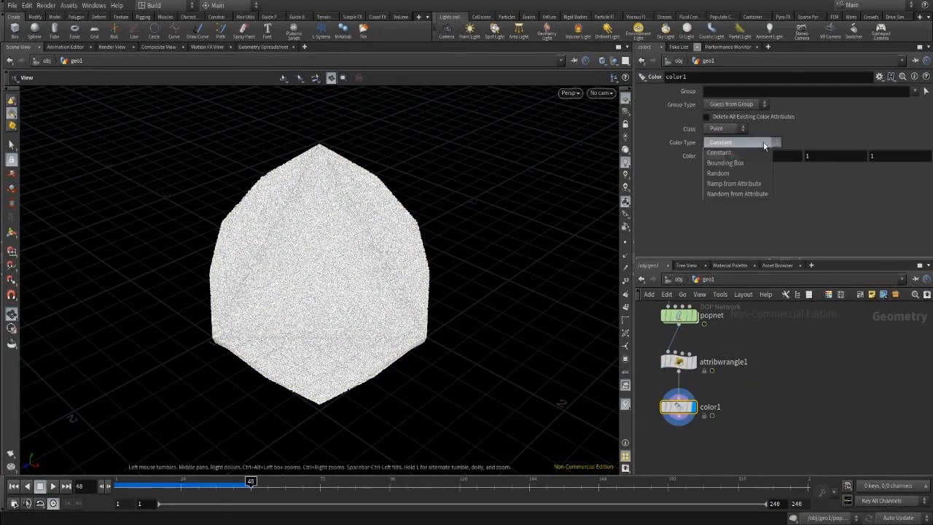
left_click(741, 164)
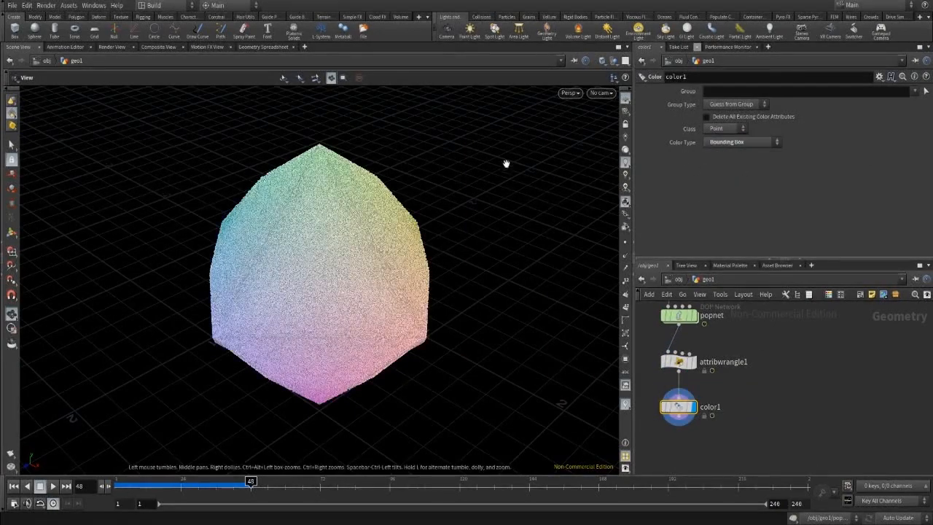
Render the rainbow-coloured particles in Render View and compare against earlier snapshots.
left_click(112, 46)
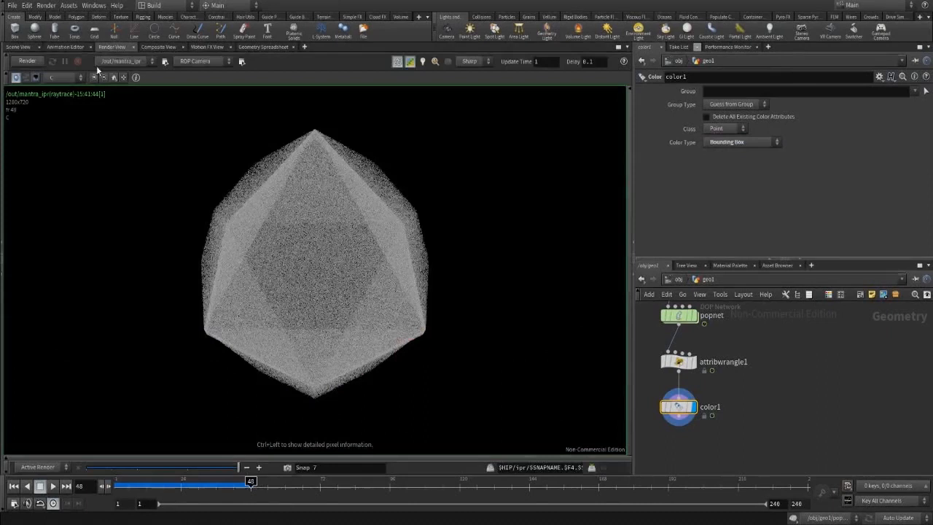
left_click(27, 62)
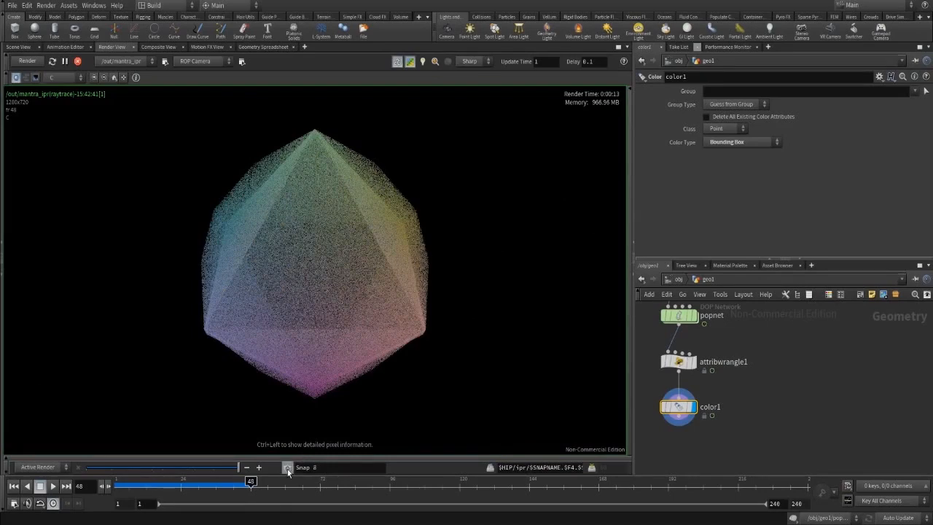
mouse_move(231, 468)
left_mouse_down()
mouse_move(151, 467)
mouse_move(240, 467)
left_mouse_up()
left_click(20, 46)
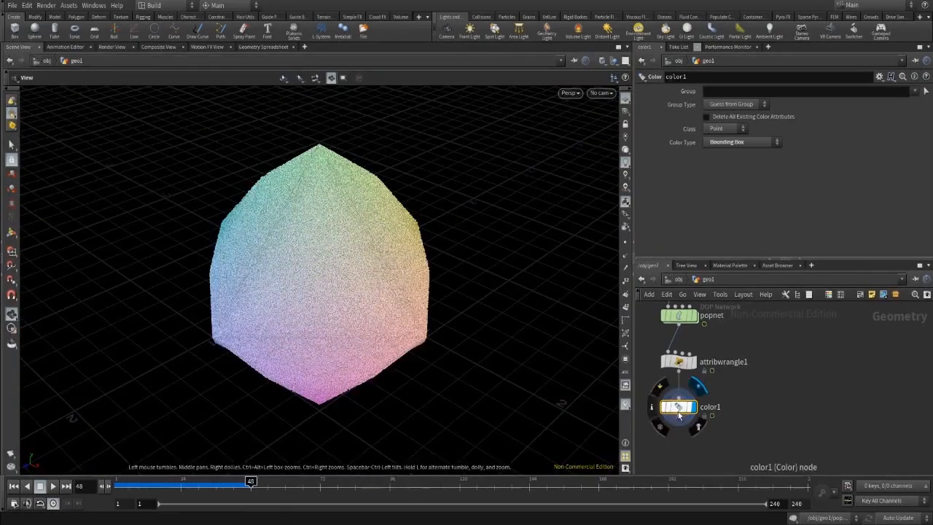
key("Delete")
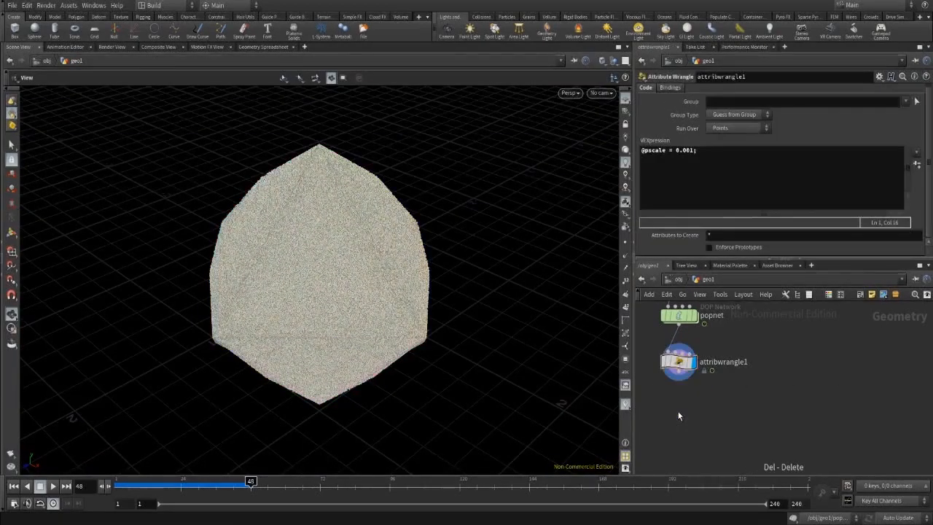
left_click(753, 175)
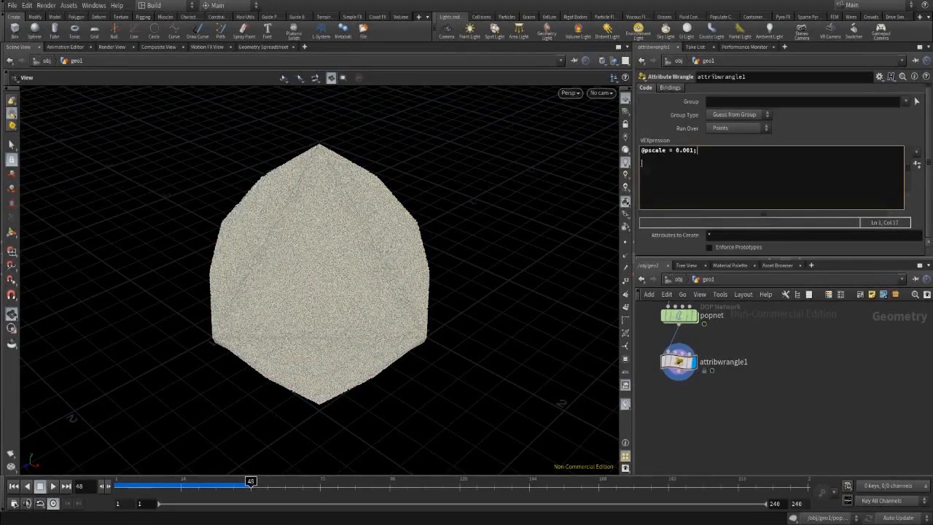
key("Home")
key("Return")
key("Return")
key("Return")
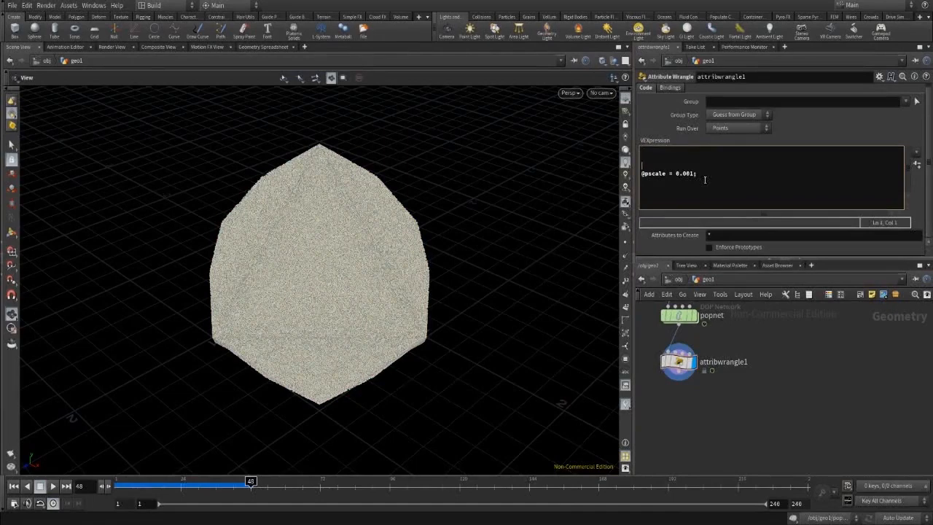
key("Return")
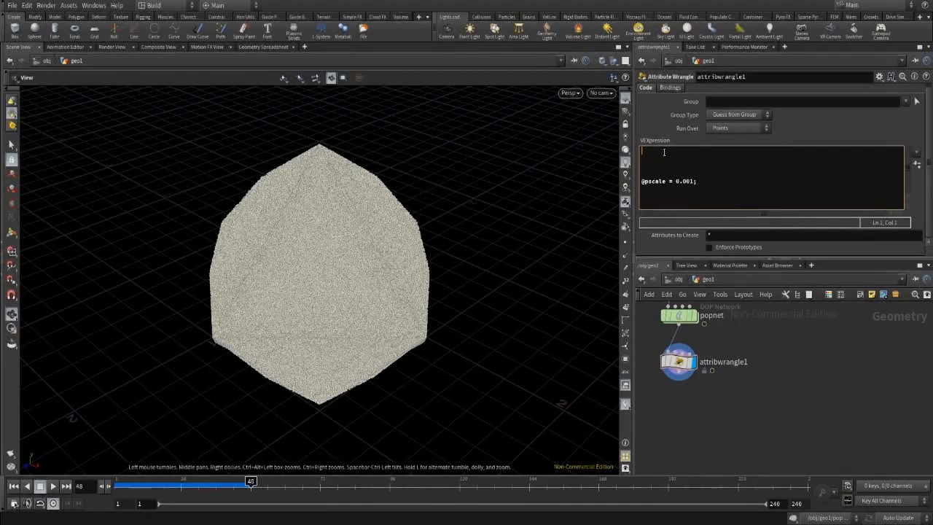
type("float r = random (@ptnum+1);")
key("ctrl+a")
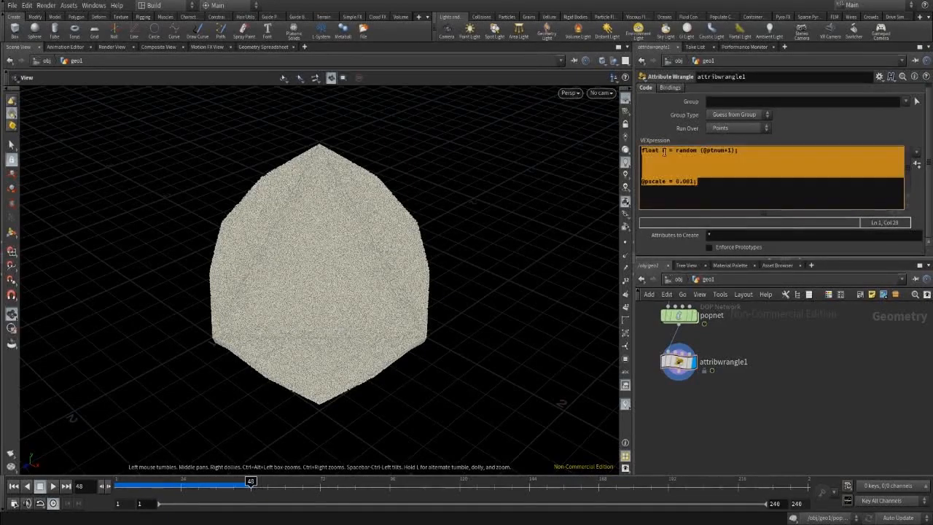
left_click(750, 157)
left_click_drag(746, 152, 641, 150)
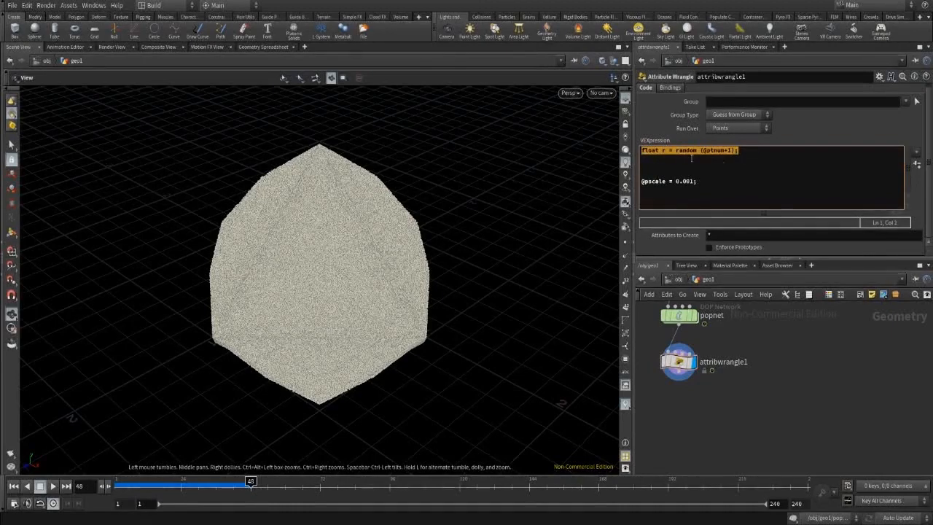
left_click(764, 159)
type("float ")
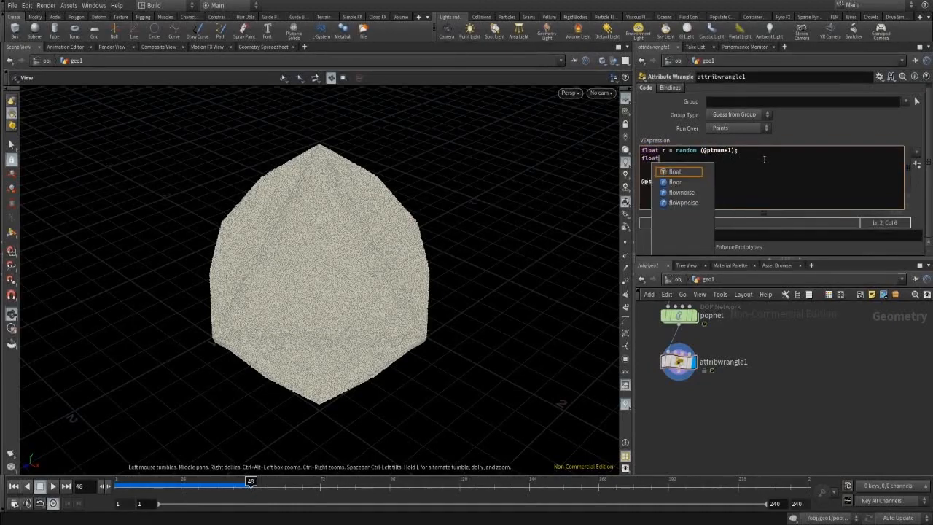
type("g =")
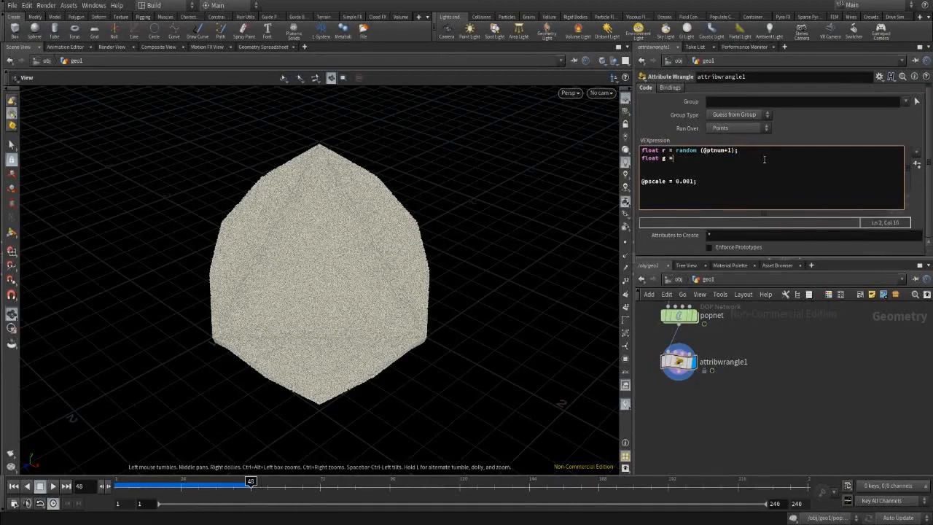
type(" random (@ptnum")
key("BackSpace")
type("+2);;")
key("Return")
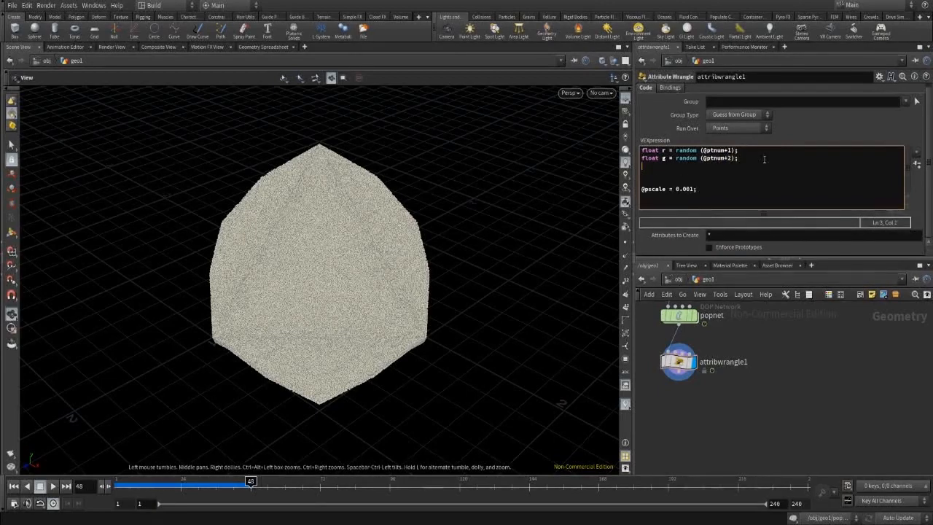
type("float ")
type("b = rand")
type("om (")
type("@ptnu")
type("m_+")
key("BackSpace")
key("Left")
type(")")
key("Return")
key("Return")
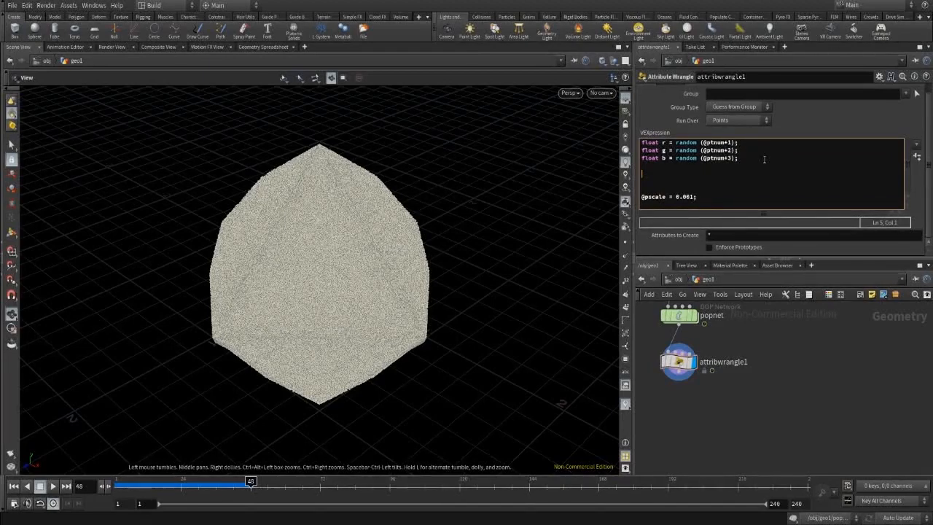
type("Cd = set (r")
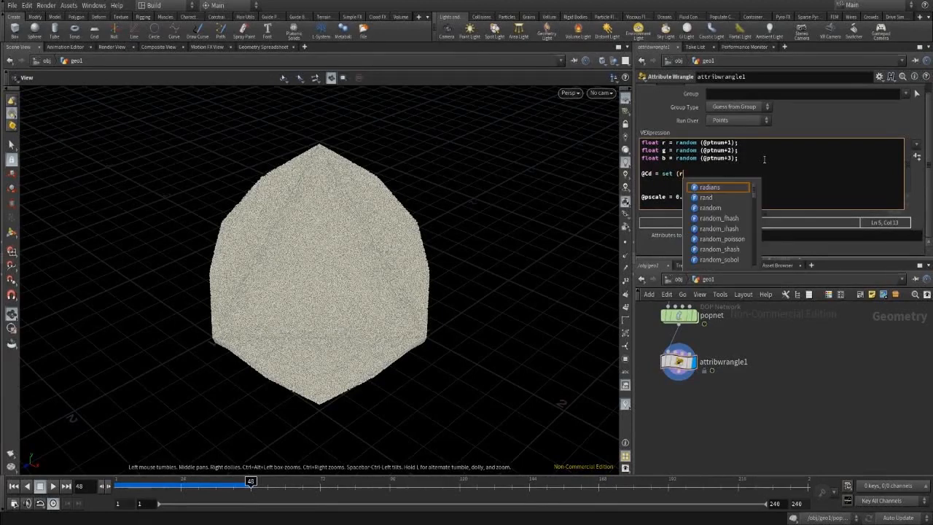
type(",g")
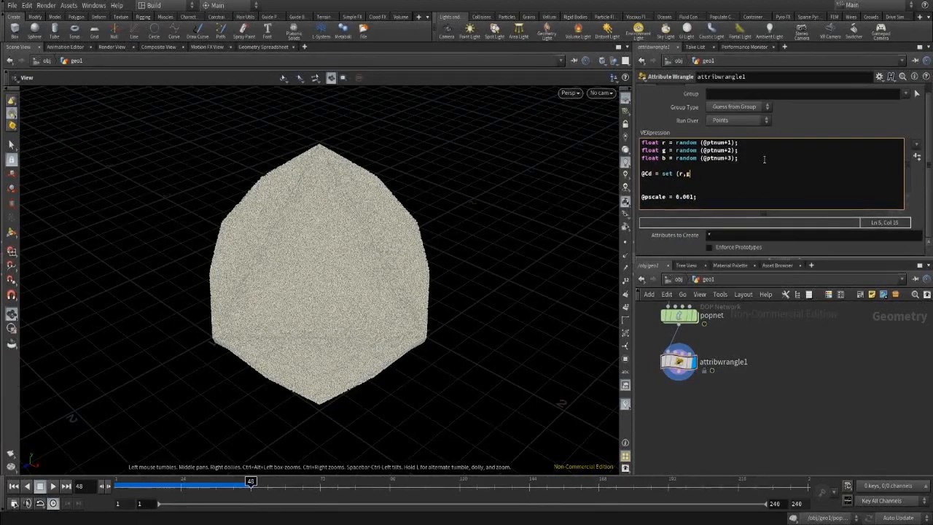
type(",b);")
left_click(872, 417)
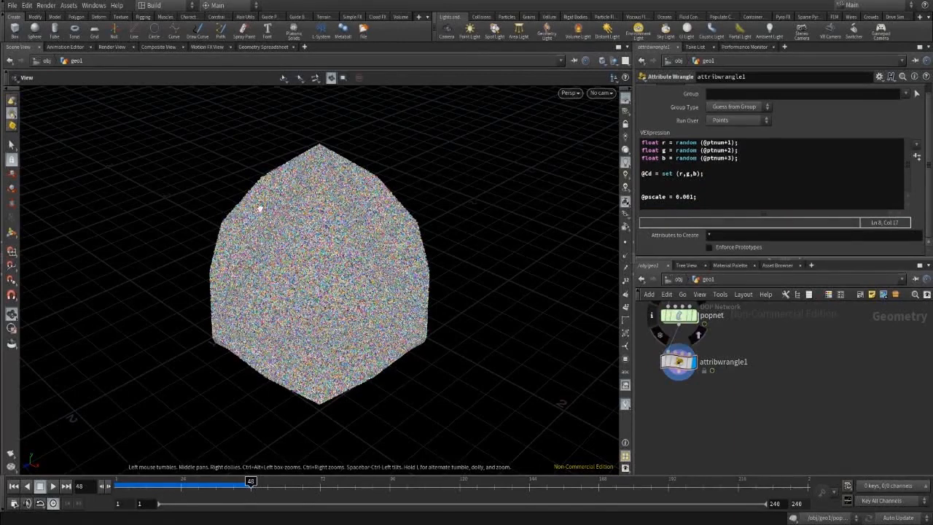
Run a Mantra IPR of the randomly coloured particles, stop it, and show the Material Palette.
left_click(110, 47)
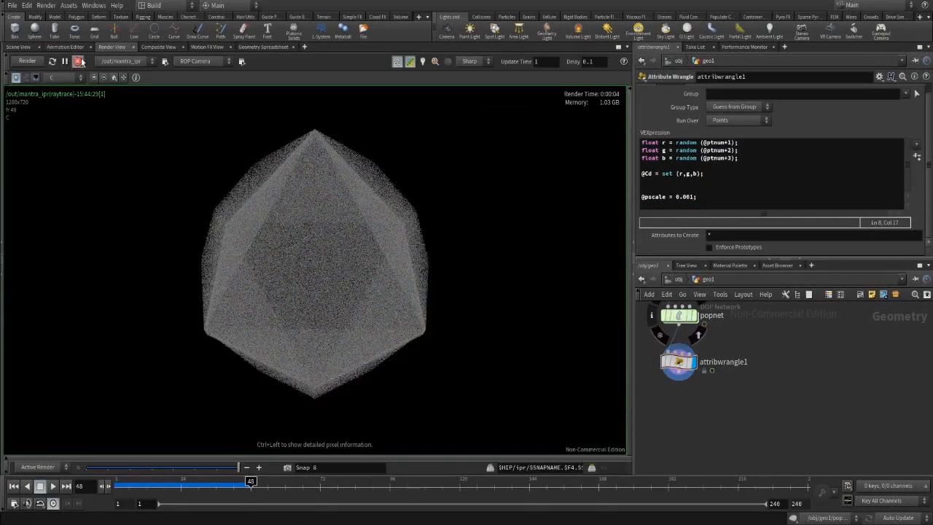
left_click(29, 62)
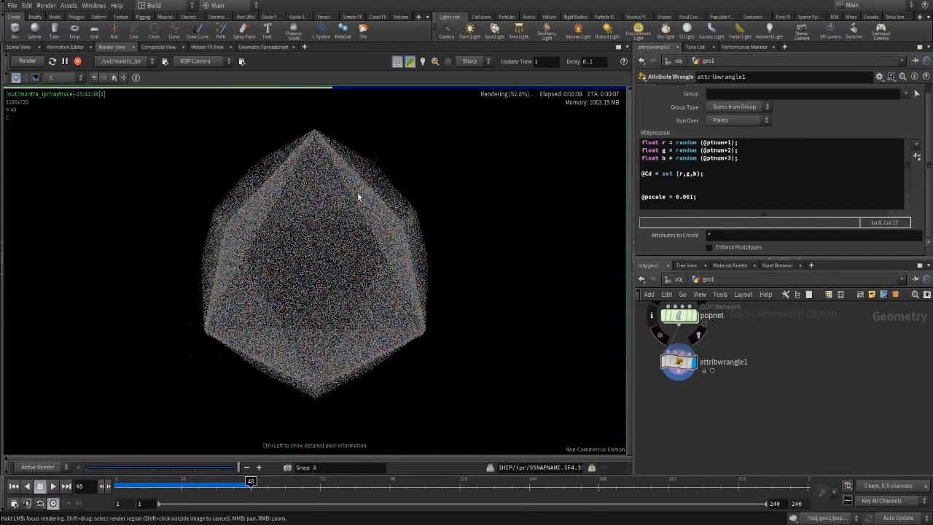
left_click(77, 61)
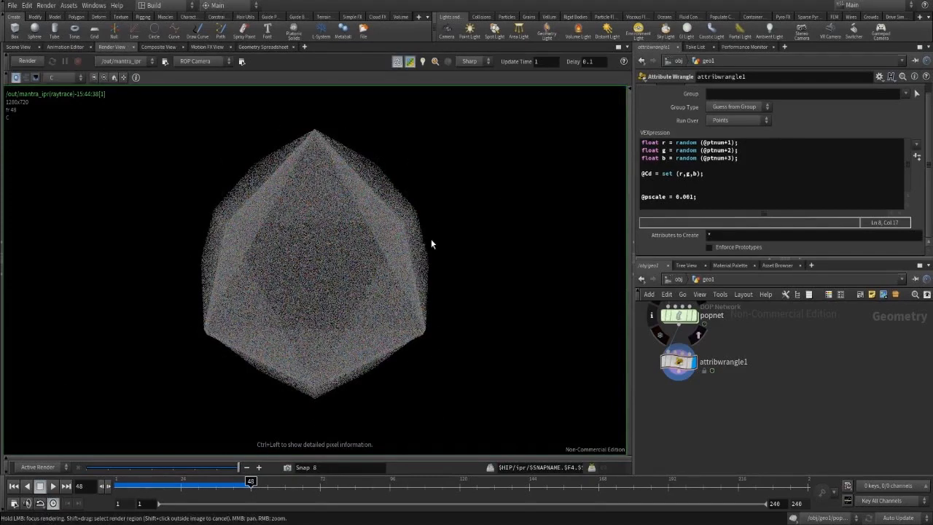
left_click(726, 265)
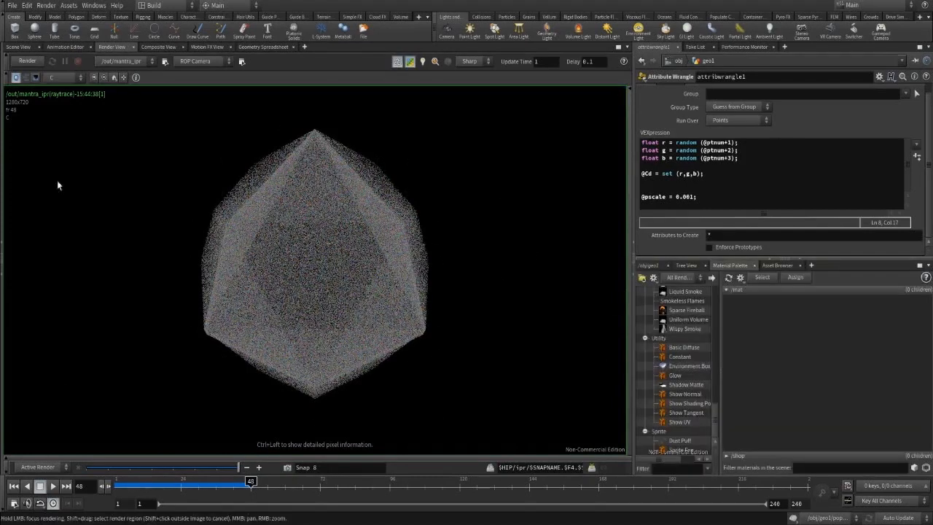
Add a Glow material to /mat and re-render the particles, comparing with the earlier snapshot.
left_click(19, 47)
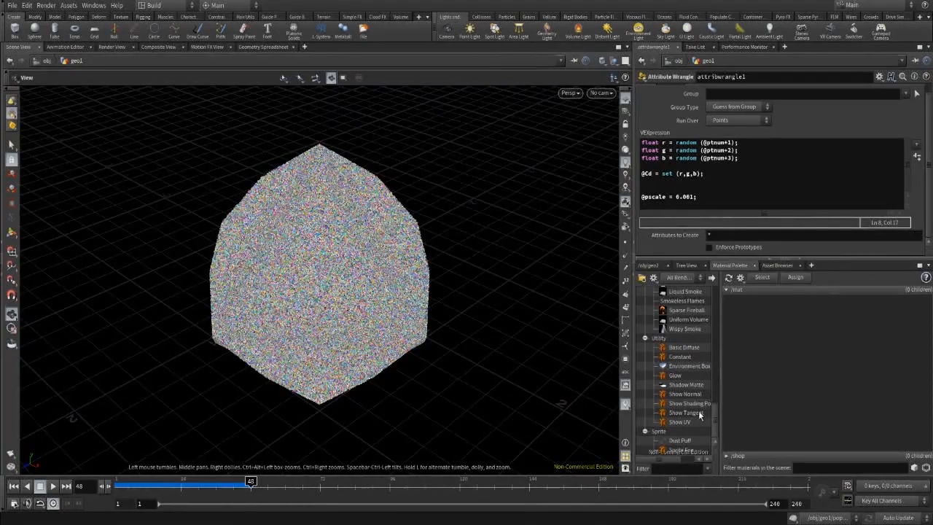
left_click_drag(683, 377, 794, 373)
left_click(738, 316)
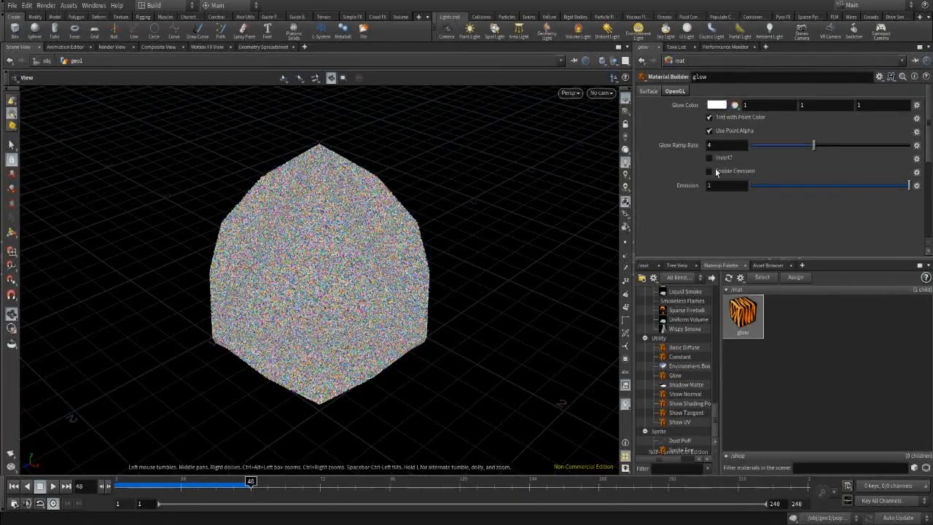
left_click(110, 46)
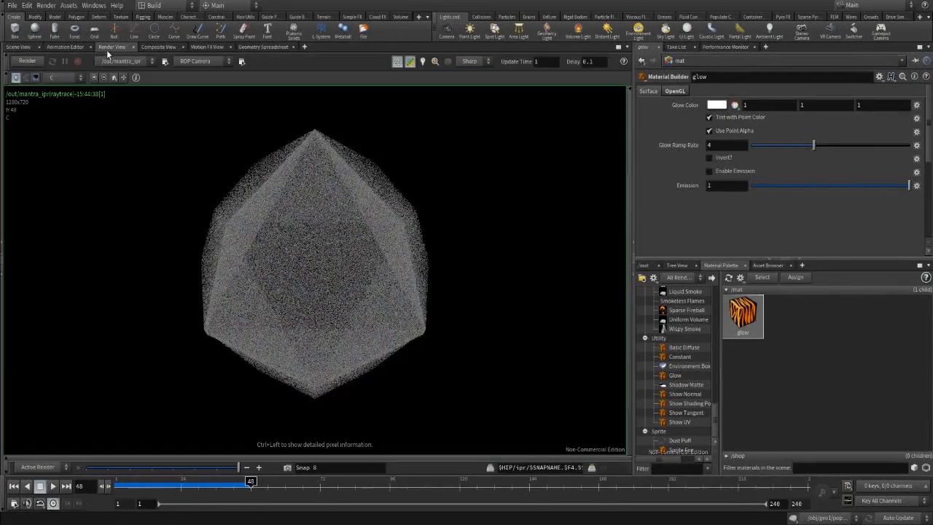
left_click(27, 61)
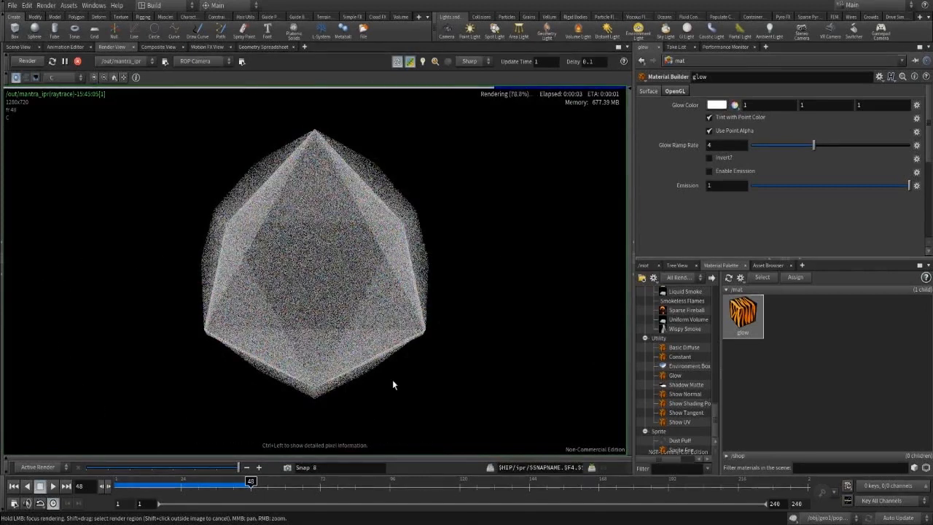
left_click(292, 469)
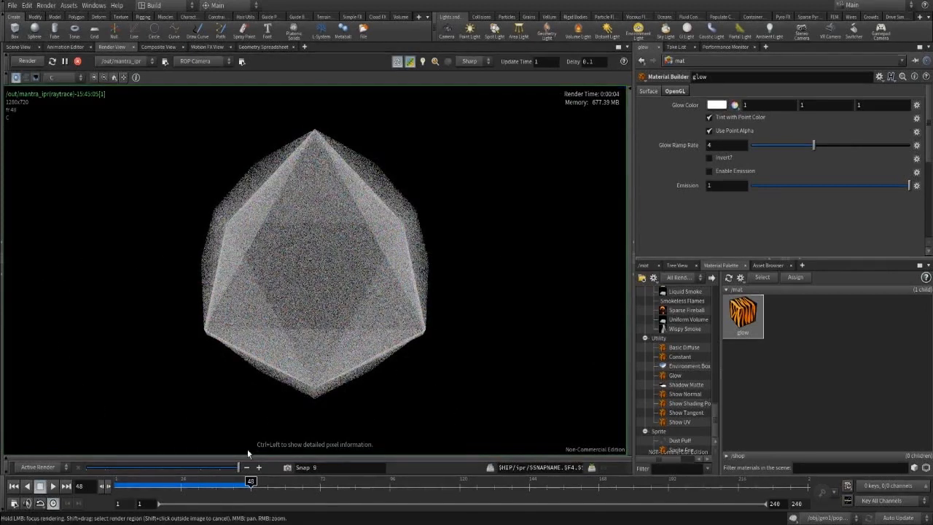
left_click_drag(236, 470, 267, 479)
left_click(77, 61)
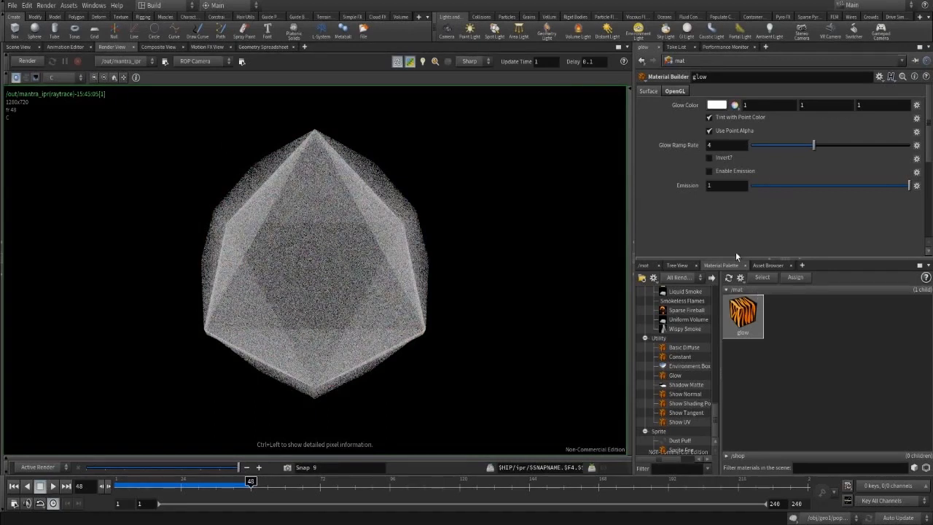
Navigate from /mat back through /obj into geo1's network.
left_click(643, 265)
left_click(680, 279)
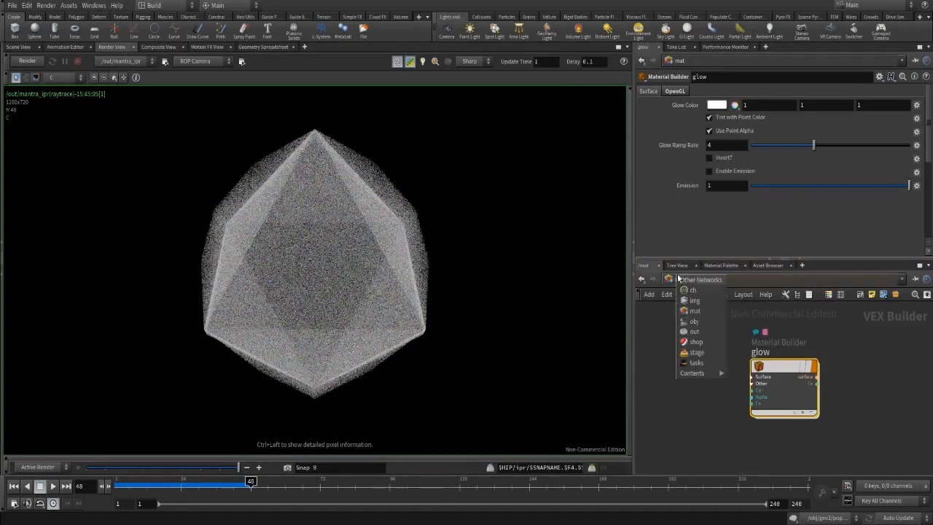
left_click(696, 309)
double_click(689, 342)
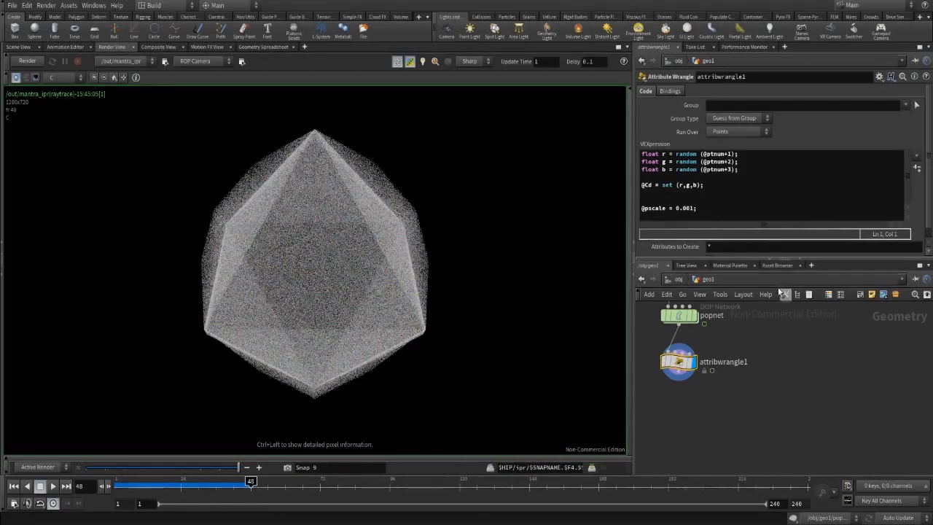
Jump the simulation through frame 72 to frame 97 and render the expanded particle cloud.
left_click(676, 280)
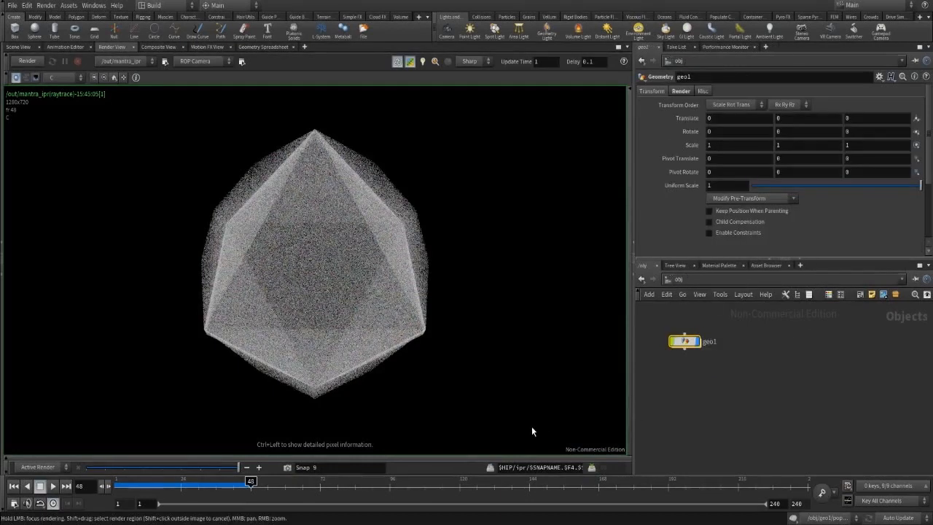
left_click(20, 47)
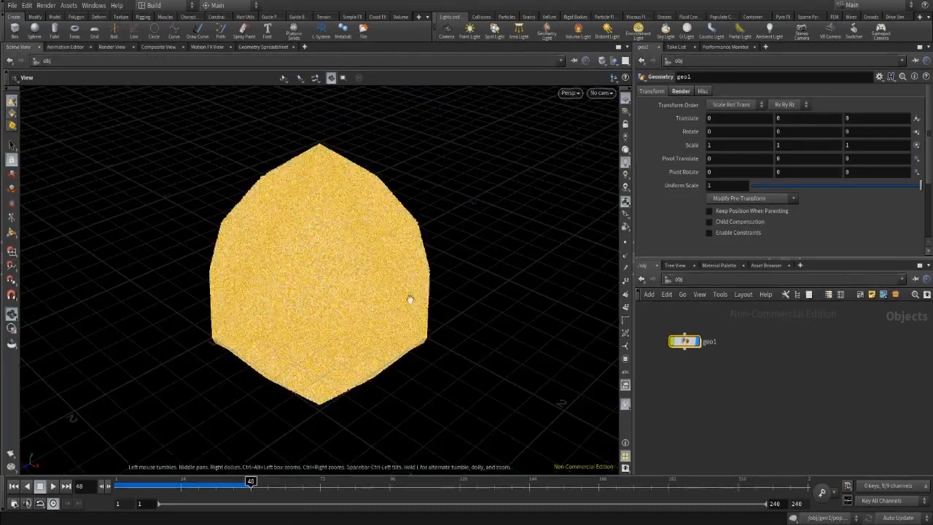
left_click(320, 490)
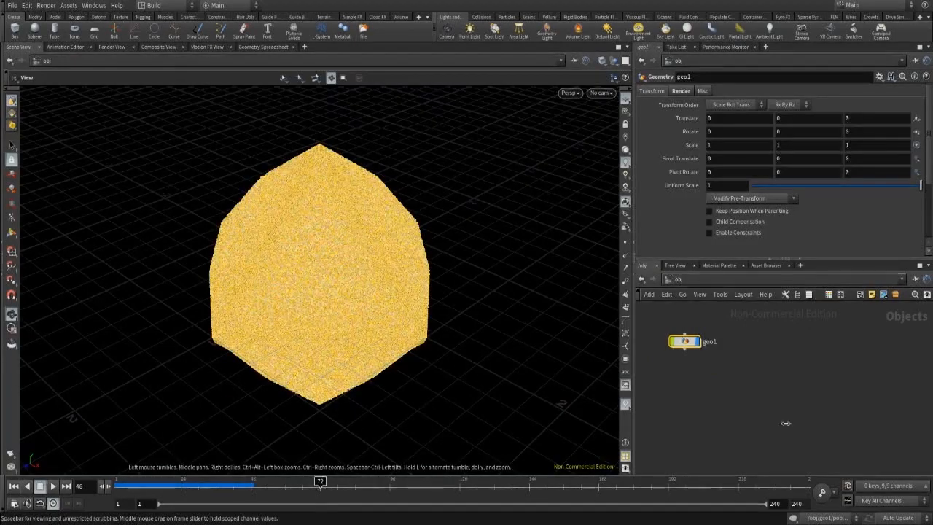
left_click(392, 489)
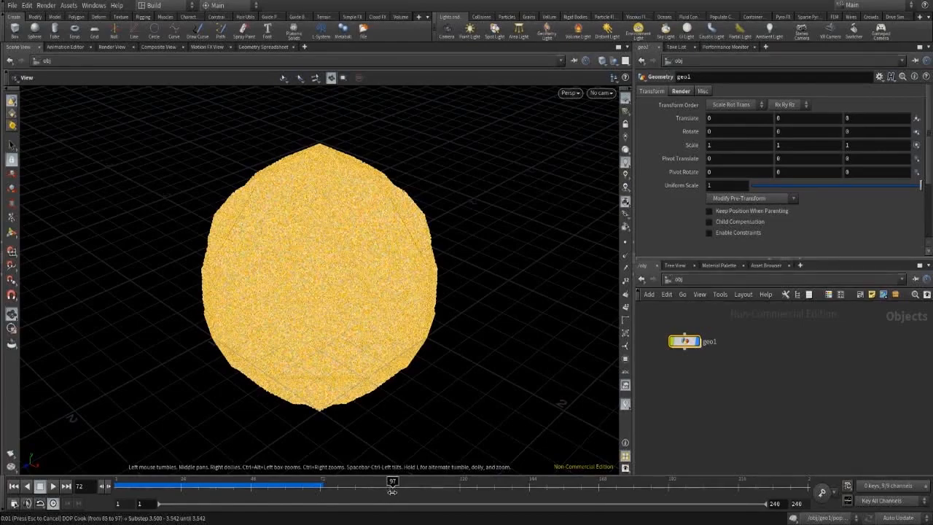
double_click(694, 342)
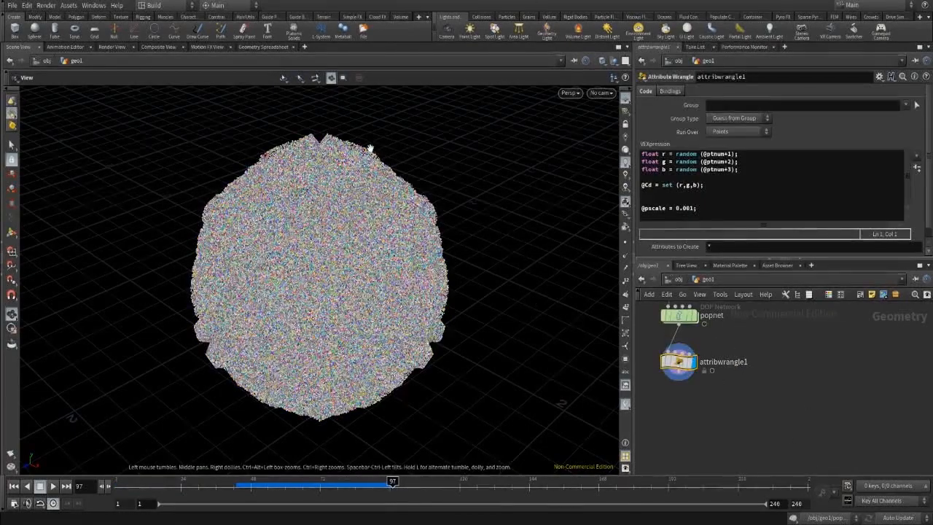
left_click(115, 47)
left_click(27, 60)
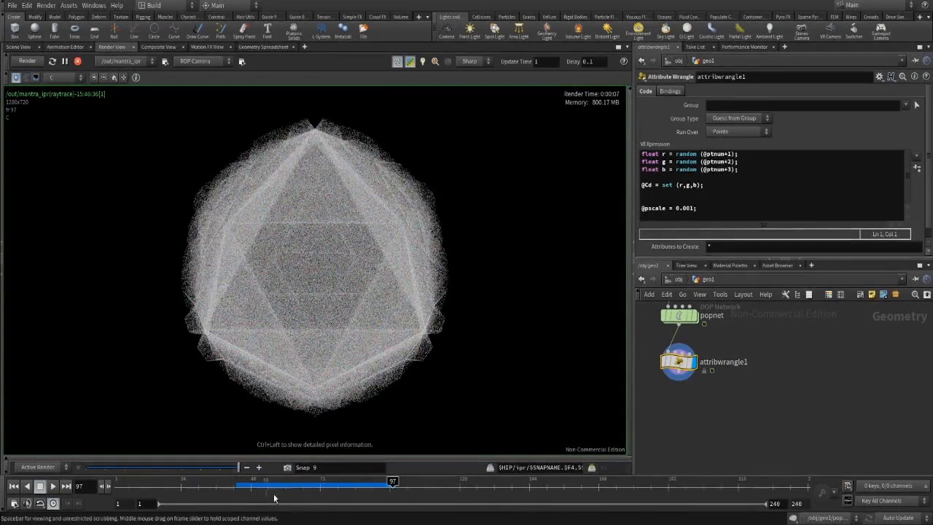
middle_click_drag(758, 377, 814, 452)
Inside popnet, set source_first_input's Const. Birth Rate to 550000 and snapshot the render.
double_click(729, 382)
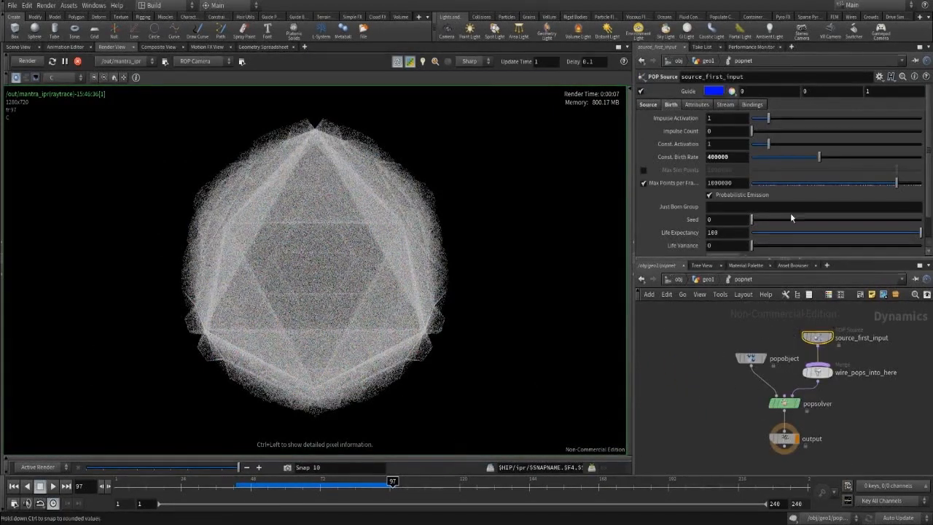
left_click(729, 157)
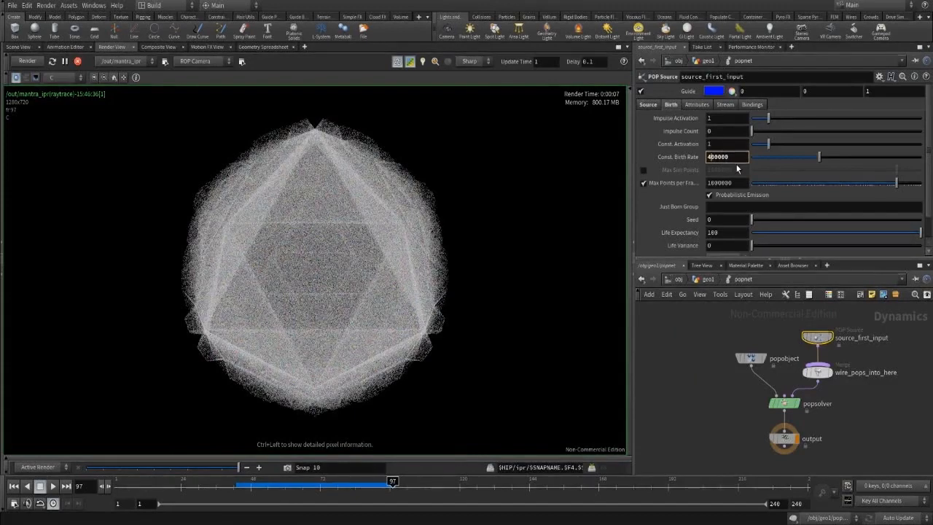
type("55")
key("Return")
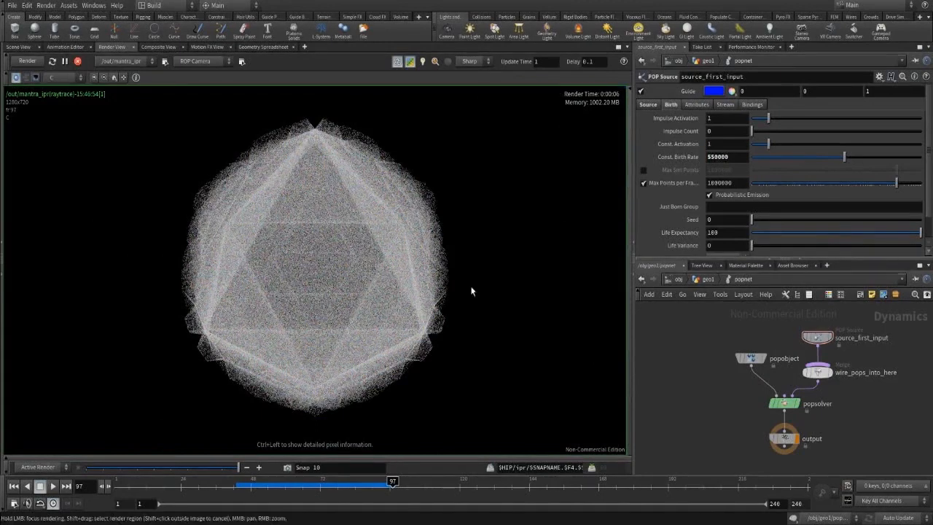
left_click(257, 468)
mouse_move(239, 467)
left_mouse_down()
mouse_move(181, 468)
mouse_move(239, 469)
left_mouse_up()
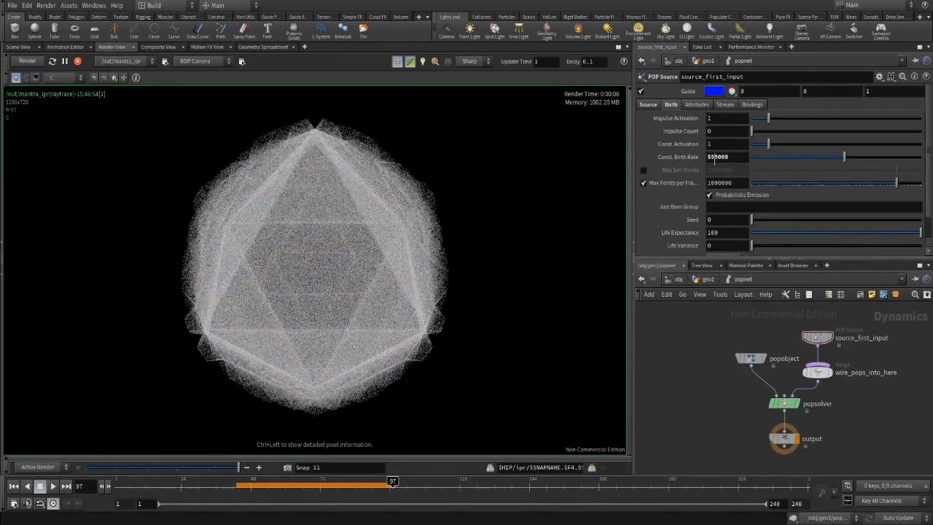
Raise the Const. Birth Rate to 760000 and render the denser cloud at frame 144.
left_click(717, 157)
key("BackSpace")
key("BackSpace")
type("76")
key("Return")
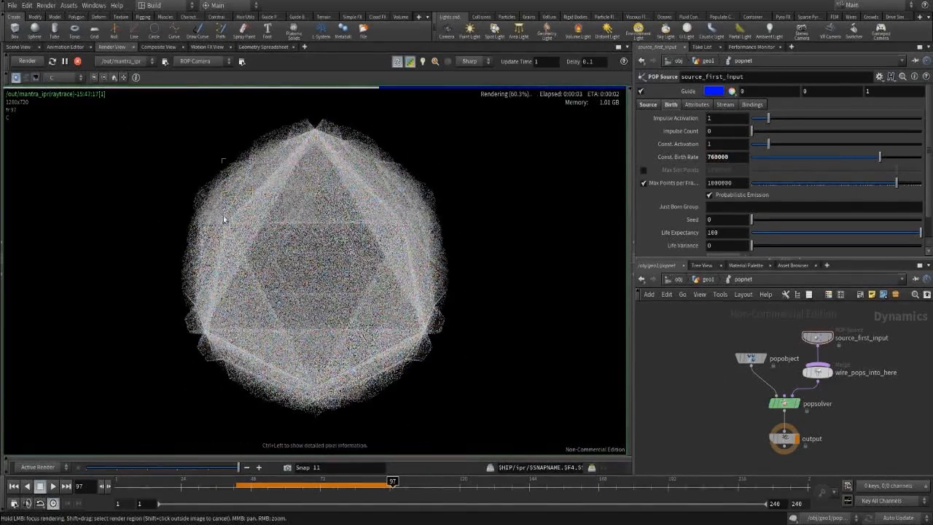
left_click(529, 496)
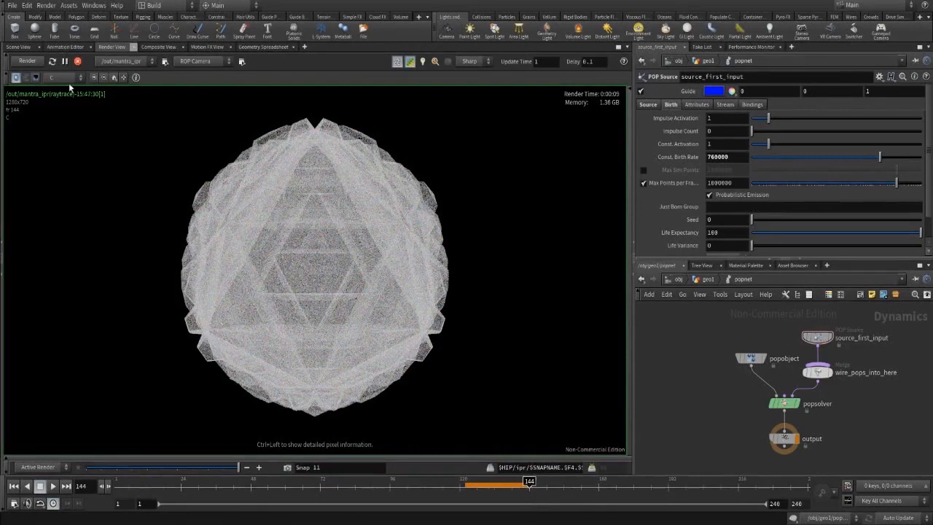
Stop the IPR and return to geo1's network in Scene View.
left_click(75, 63)
left_click(679, 278)
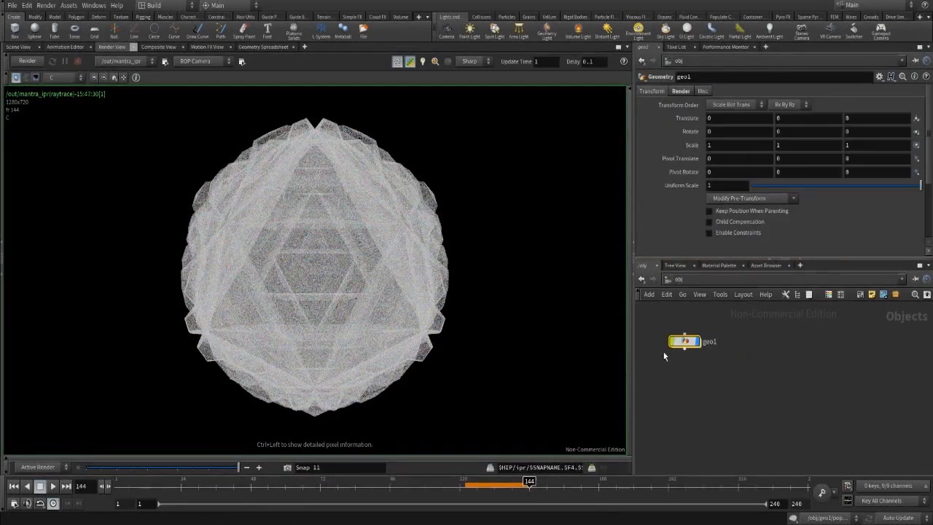
double_click(683, 344)
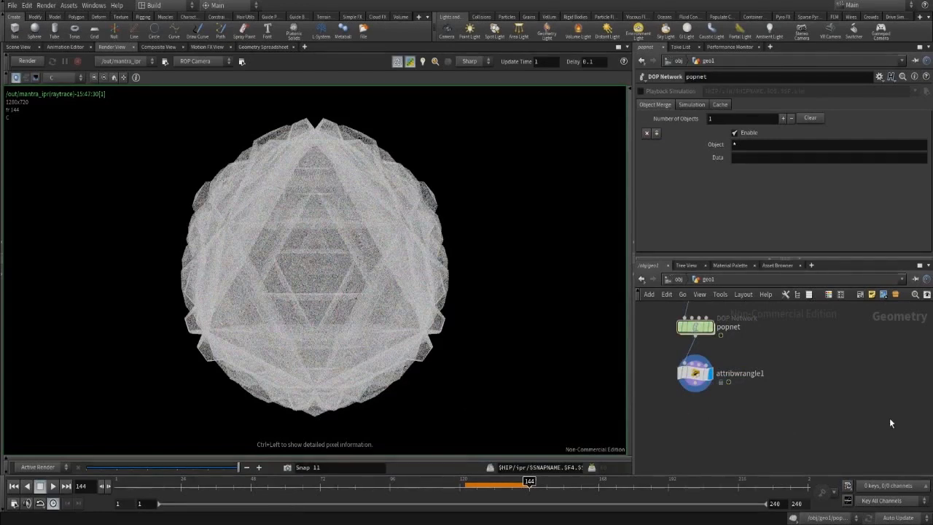
left_click(28, 46)
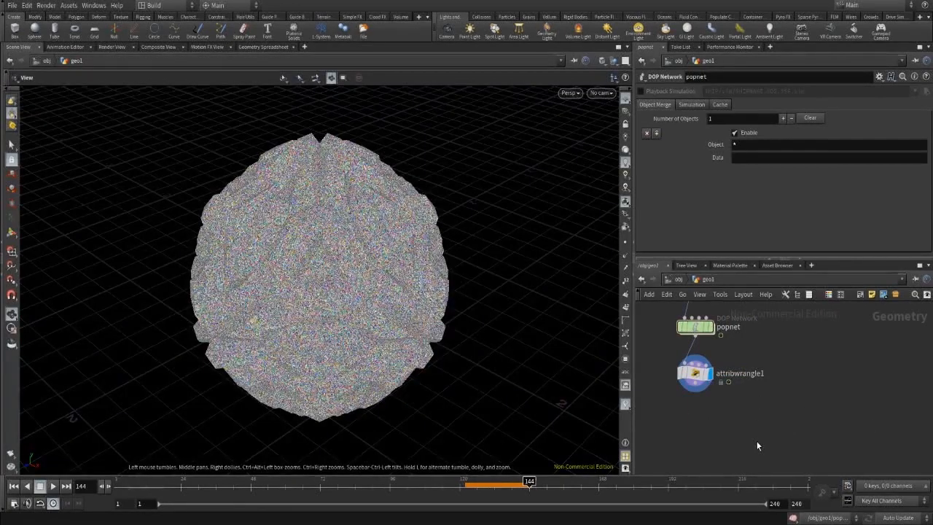
Add filecache1 fed by attribwrangle1 and save the simulation frames to disk.
key("Tab")
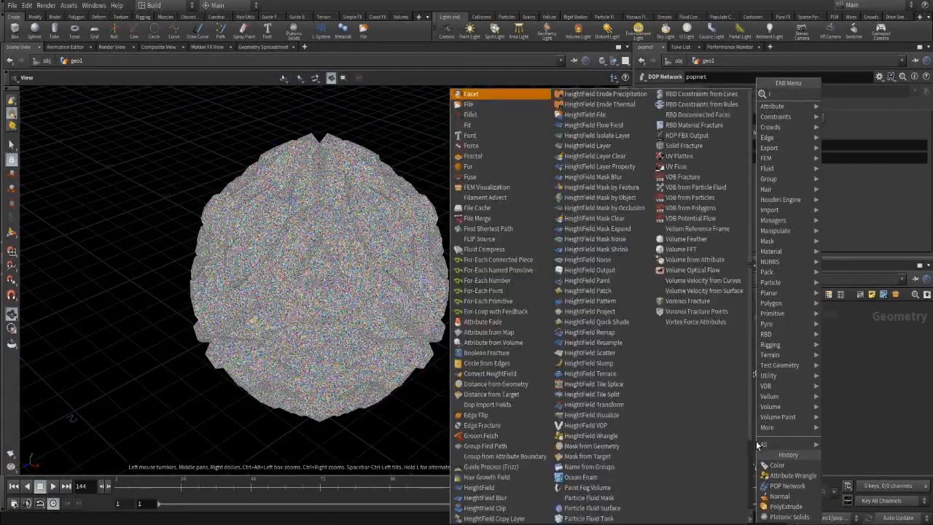
type("filec")
left_click(756, 442)
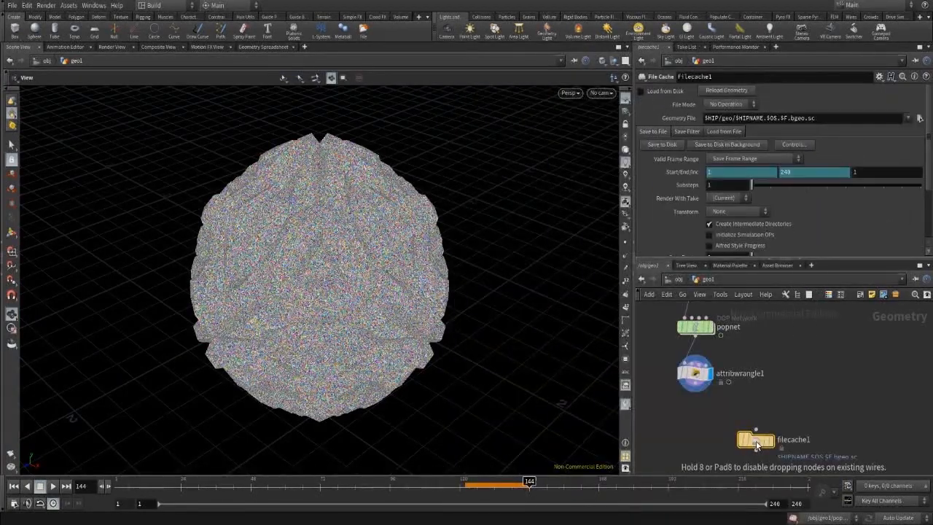
left_click_drag(755, 441, 712, 424)
left_click(694, 384)
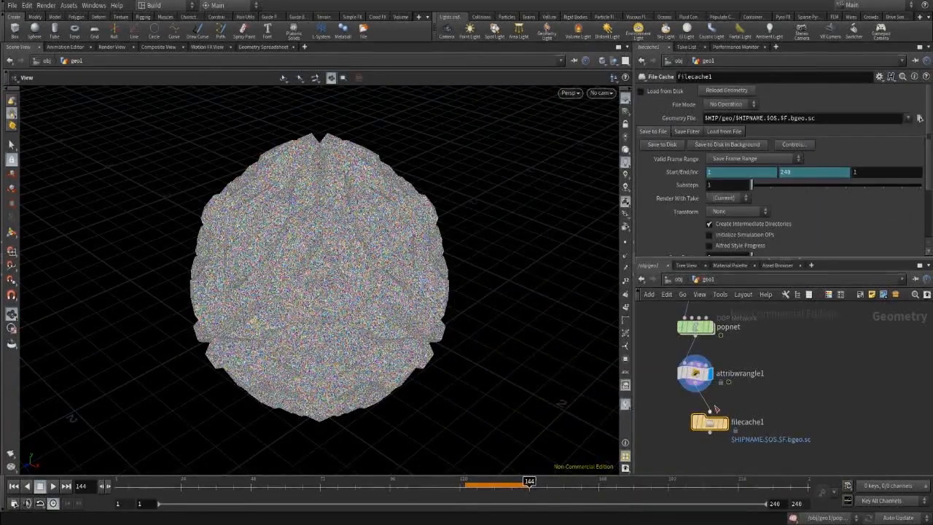
left_click(710, 414)
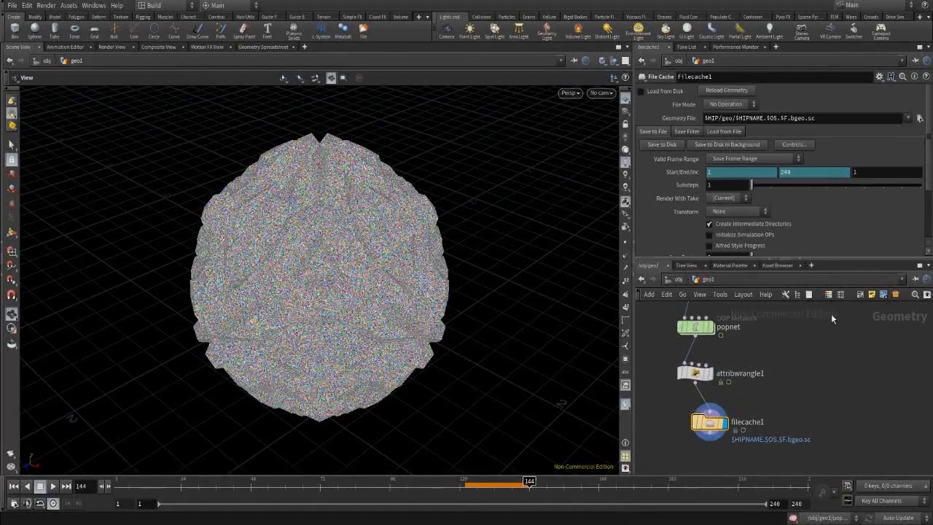
left_click(665, 147)
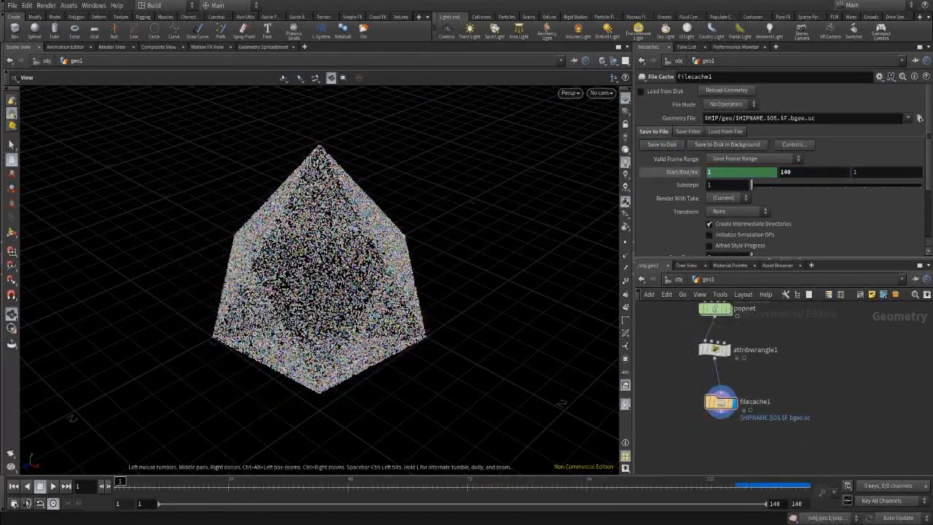
Enable Load from Disk on filecache1 and bypass the seven upstream nodes.
key("XF86AudioPlay")
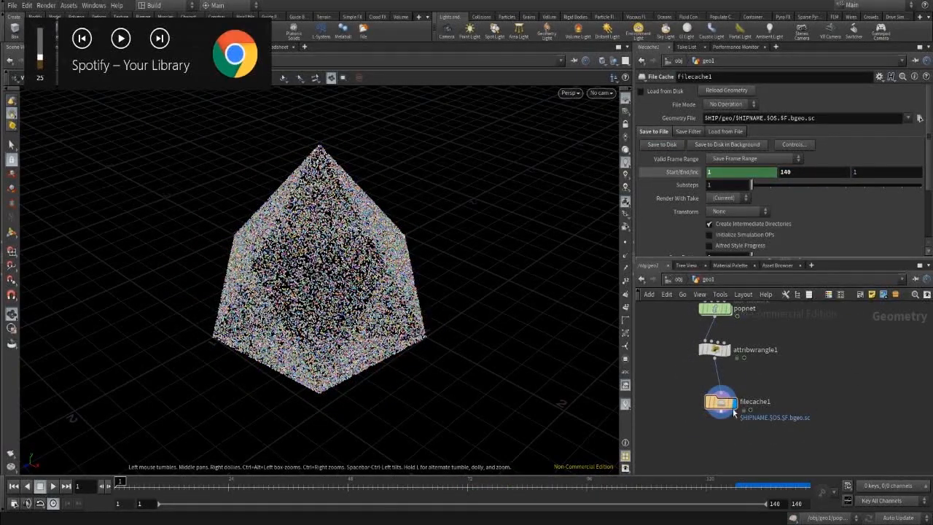
left_click_drag(734, 413, 735, 432)
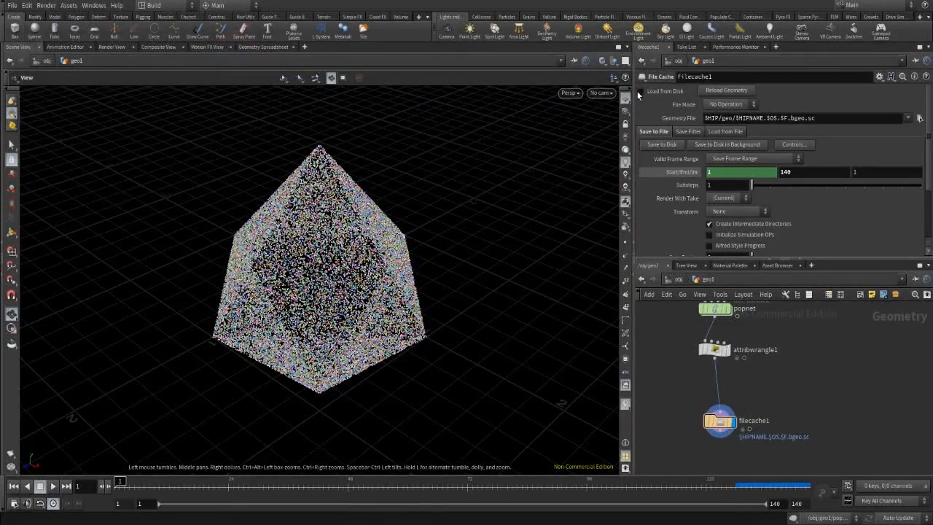
left_click(641, 91)
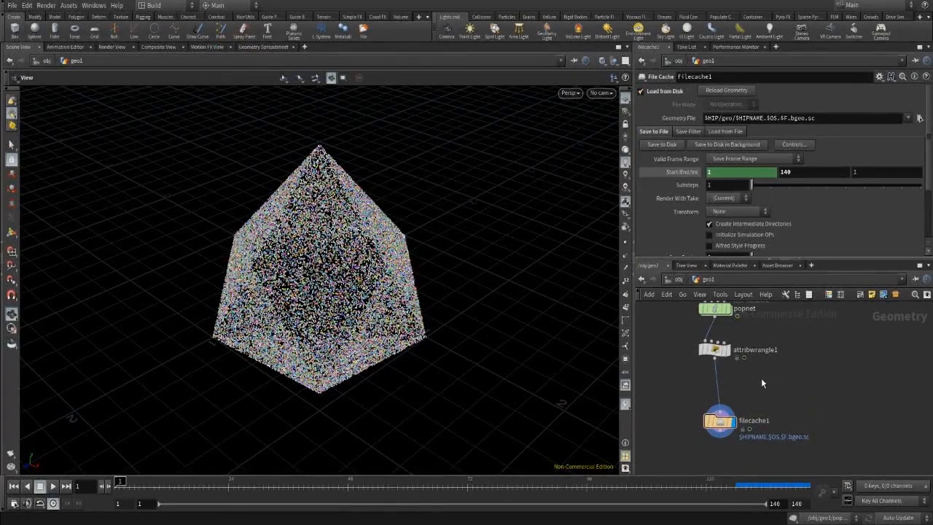
scroll(761, 378, "down", 3)
scroll(815, 423, "down", 3)
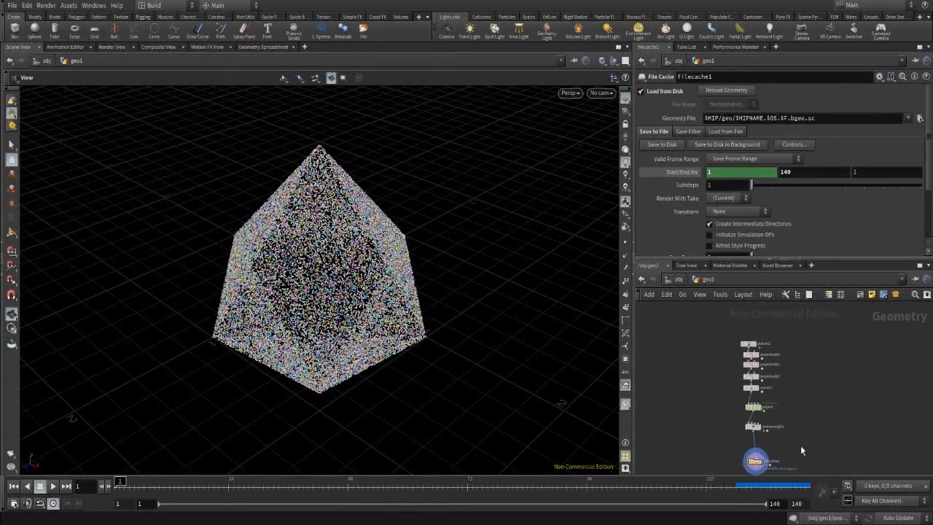
left_click_drag(804, 439, 730, 340)
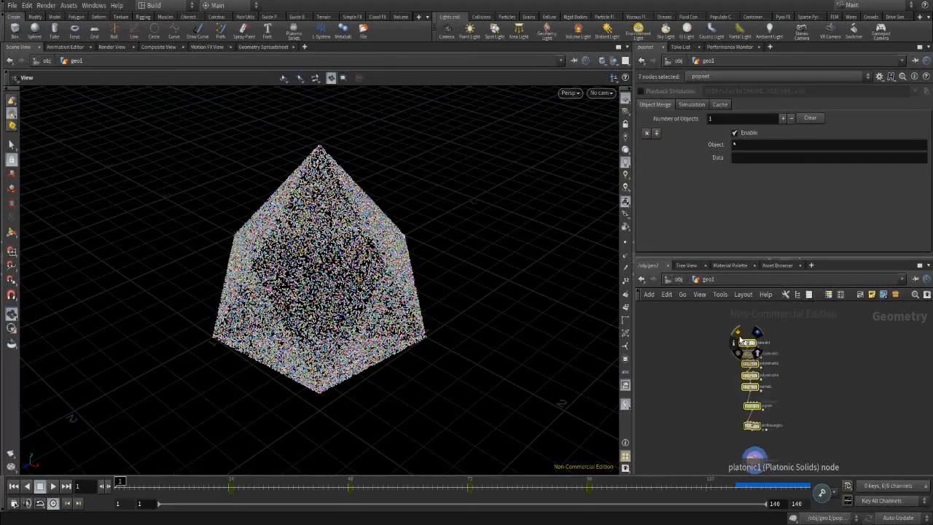
left_click(738, 333)
Play back the cached particle animation, return to an early frame, and go up to /obj.
middle_click_drag(868, 396, 856, 354)
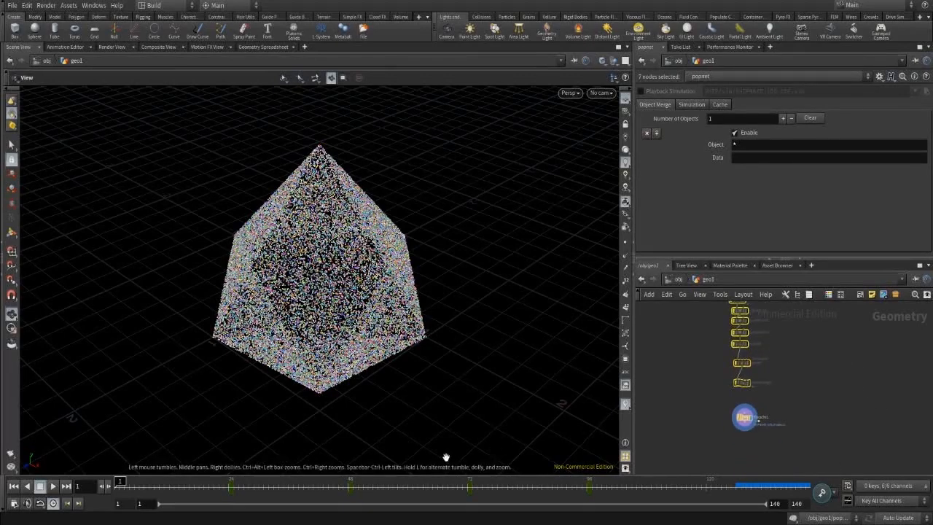
left_click(745, 418)
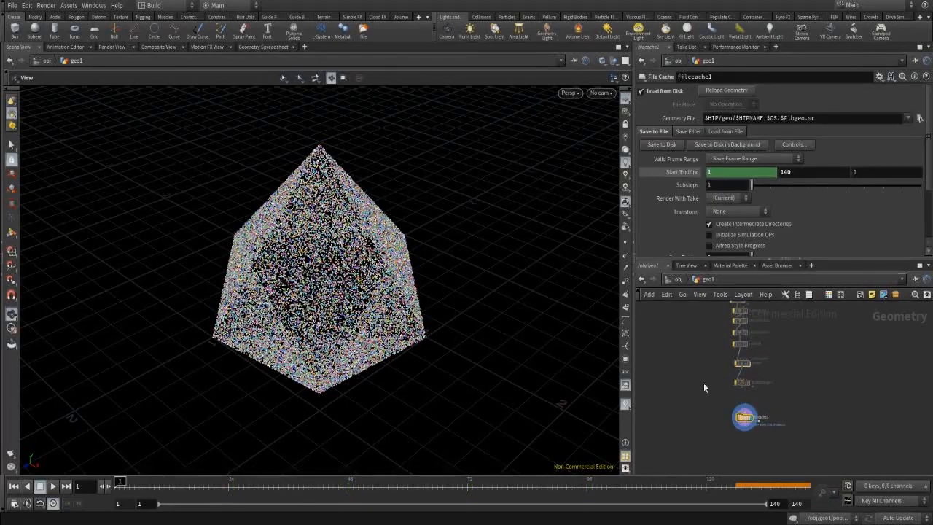
left_click(52, 489)
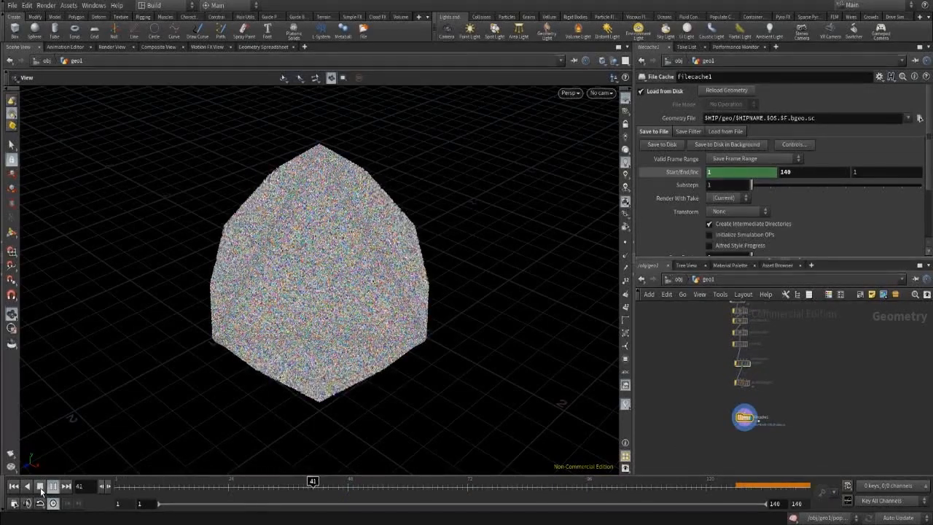
left_click(41, 491)
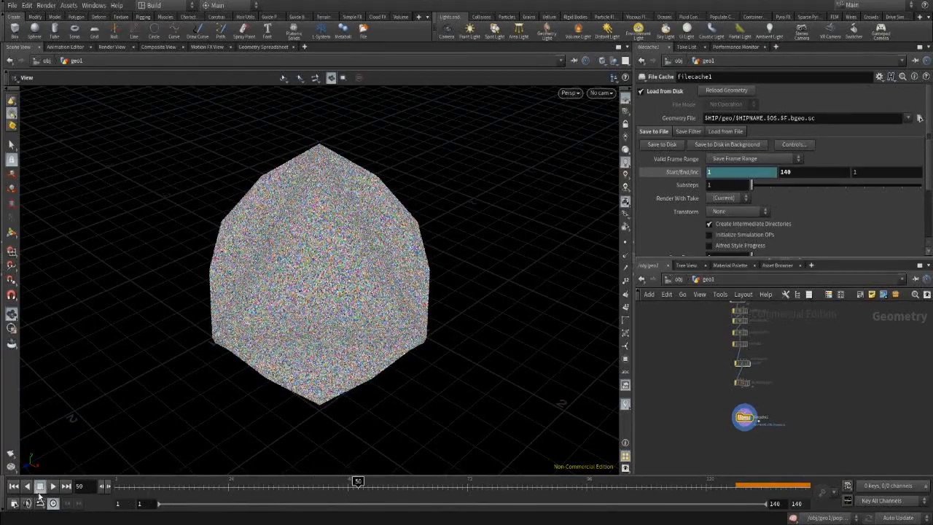
left_click_drag(188, 485, 120, 485)
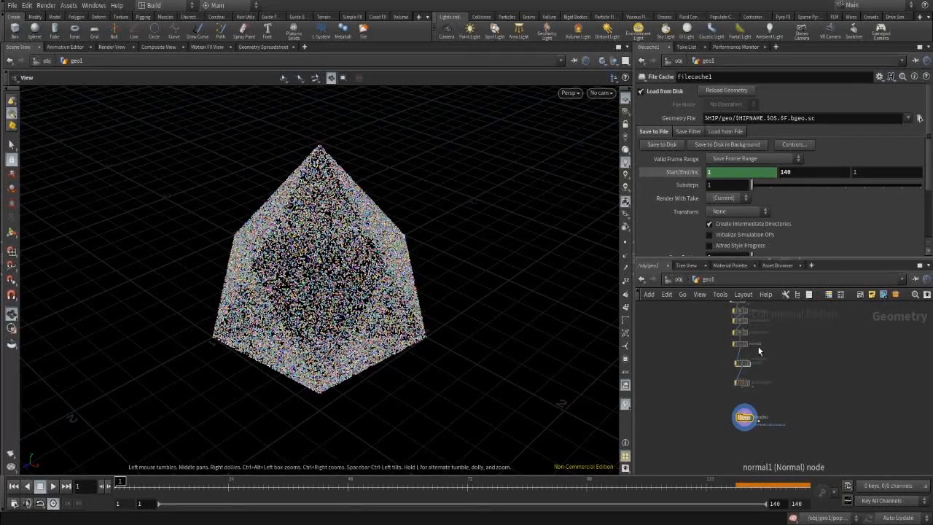
left_click(680, 279)
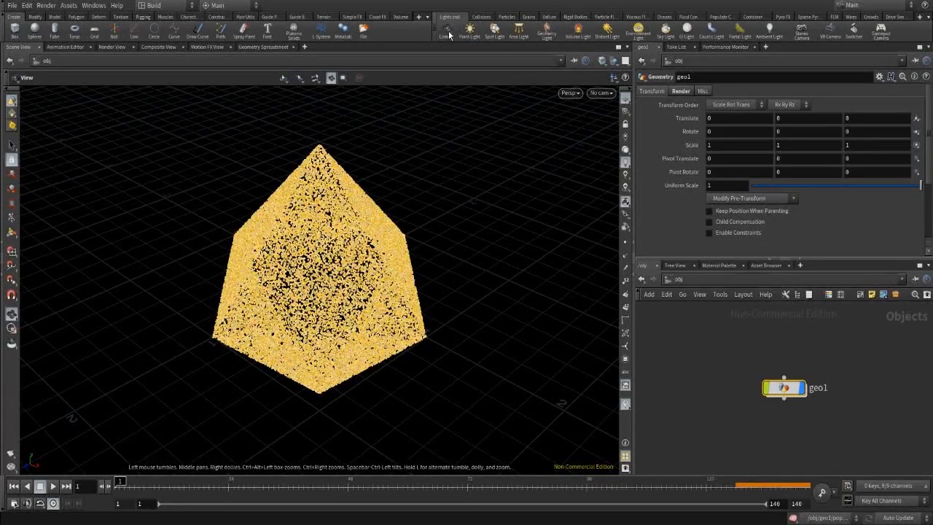
Create cam1 and, locked to the view, tumble it to a low side angle on the octahedron.
left_click(498, 268)
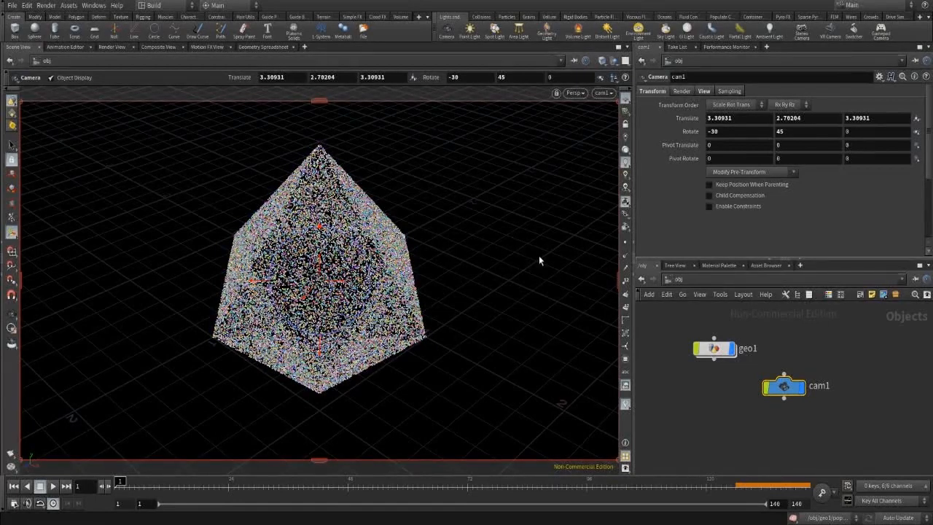
left_click(628, 129)
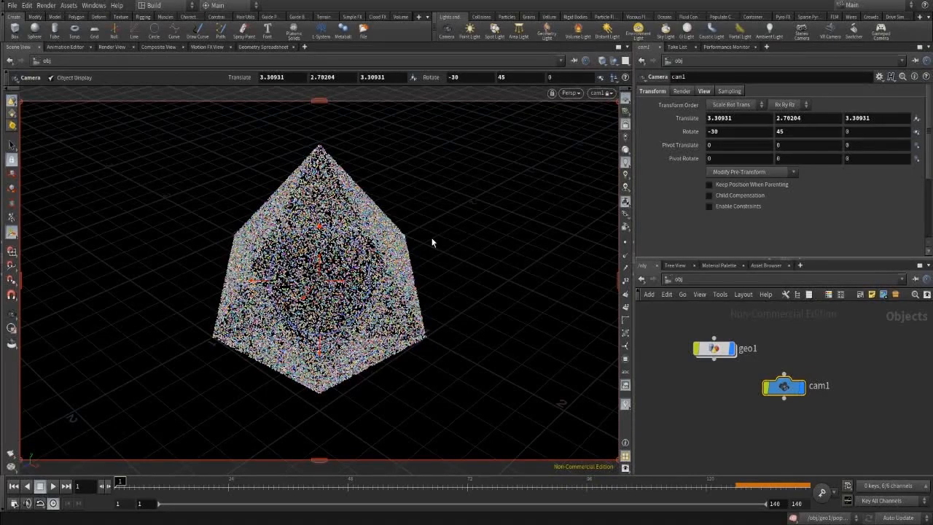
key("Escape")
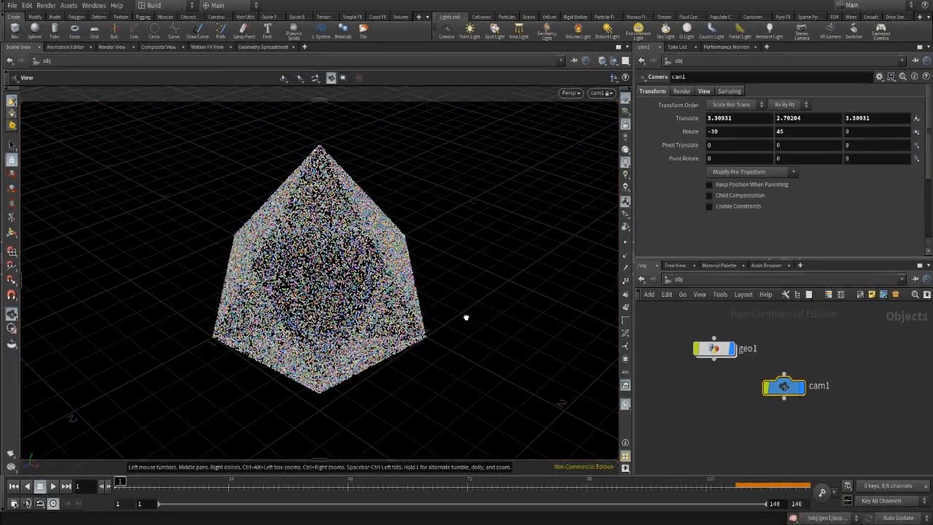
left_click_drag(467, 316, 485, 281)
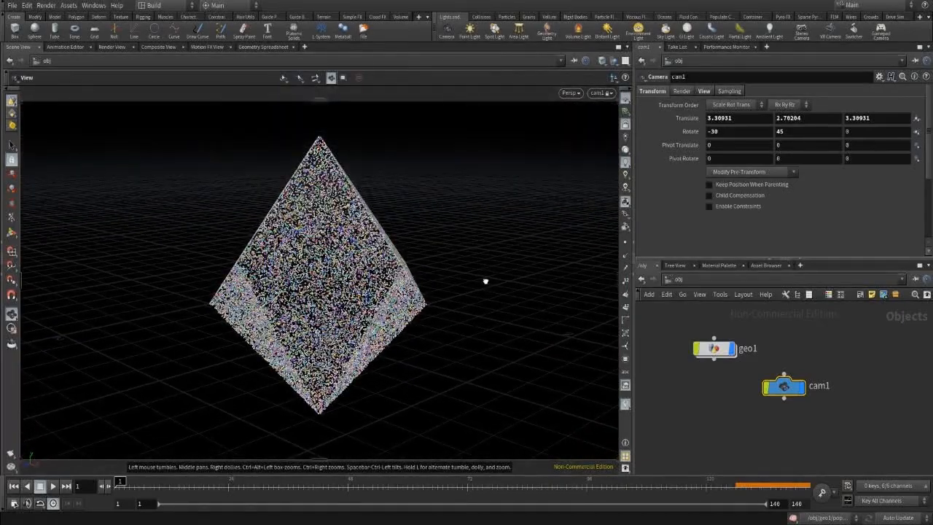
key("Return")
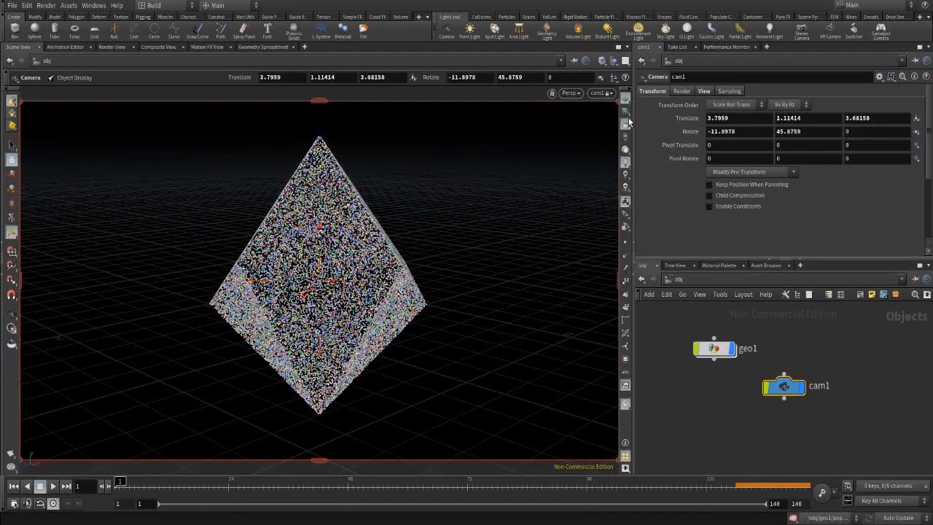
Unlock cam1 from the view and orbit the viewport away from its viewpoint.
left_click(625, 127)
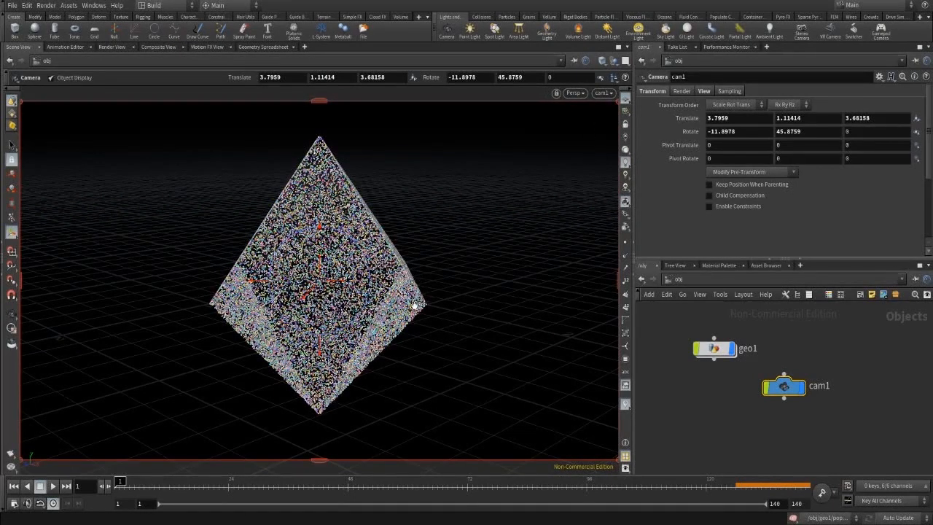
key("Escape")
left_click_drag(500, 289, 439, 301)
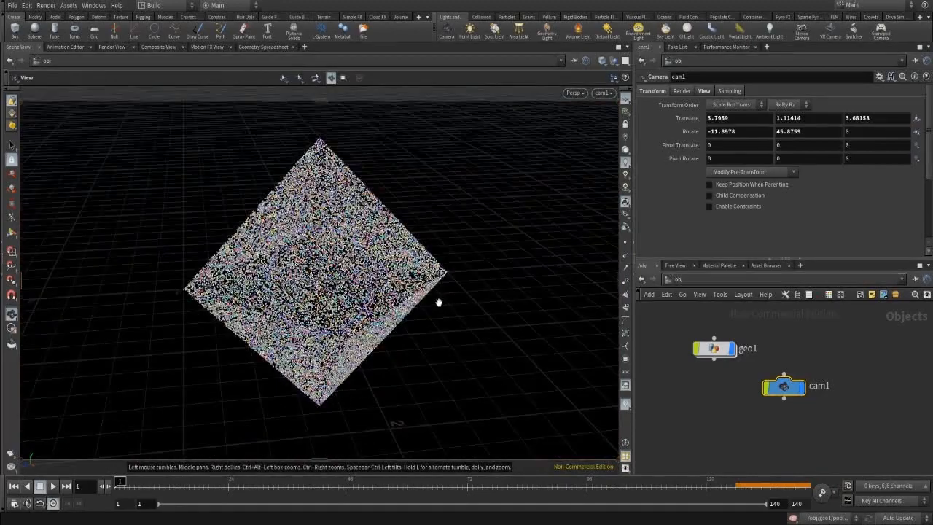
key("Return")
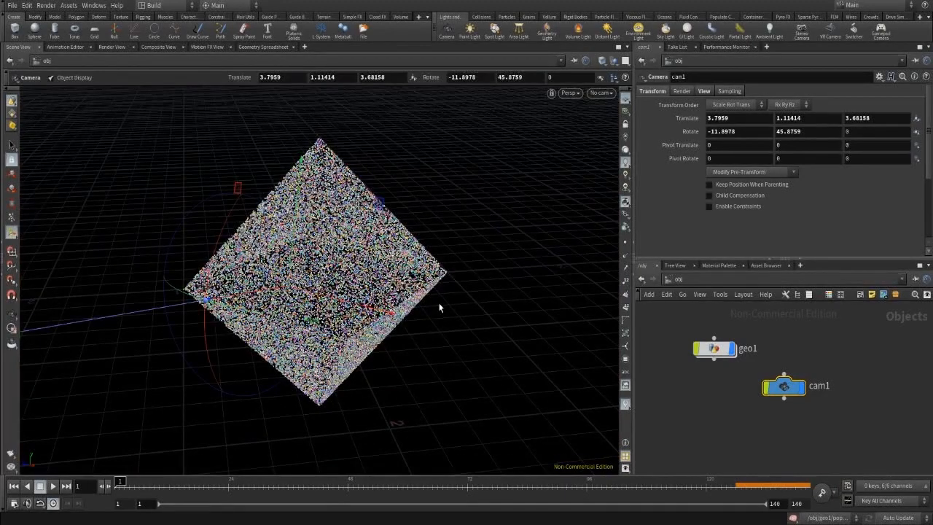
left_click(607, 96)
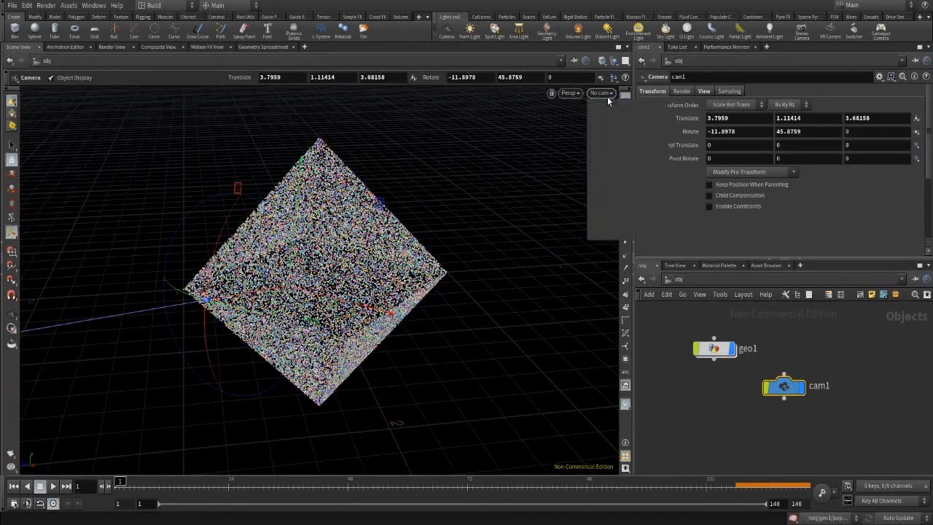
Zoom out to show the camera, then move cam1 lower and geo1 further left in the network.
left_click(455, 240)
scroll(478, 237, "down", 6, "alt")
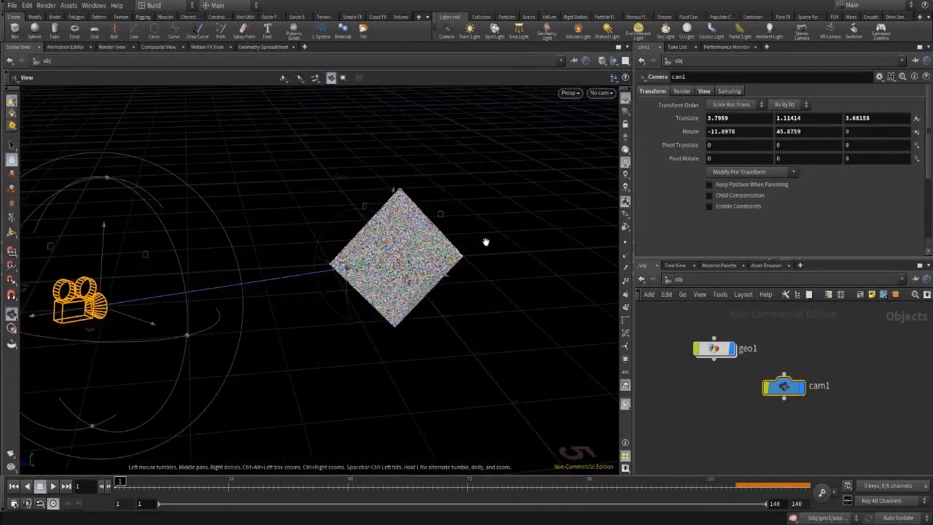
middle_click_drag(485, 243, 452, 240, "alt")
key("Return")
left_click_drag(784, 387, 803, 429)
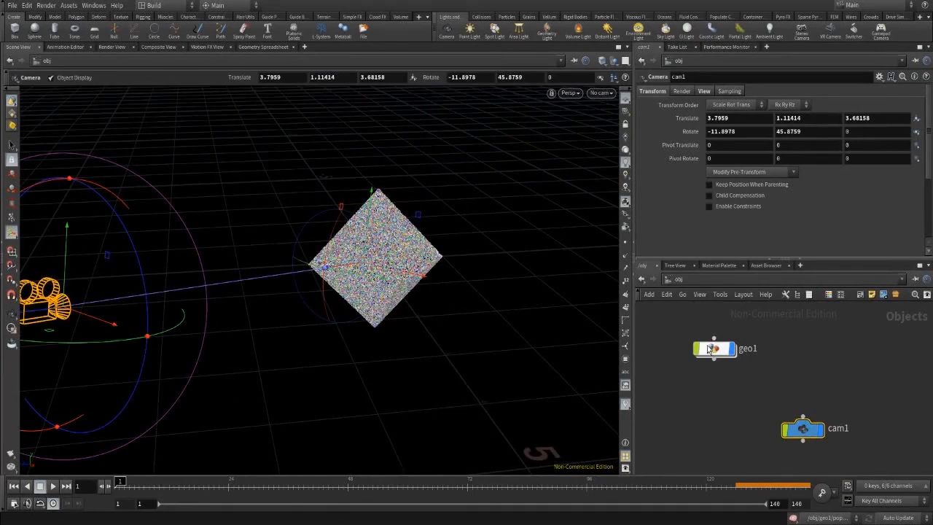
left_click_drag(711, 348, 683, 352)
Add a Null object, null1, to the object network.
key("Tab")
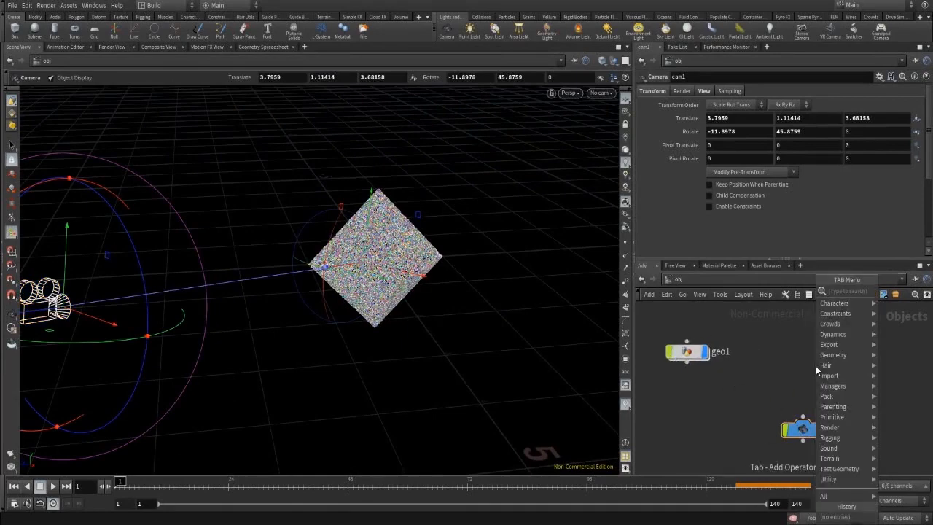
type("null")
key("Return")
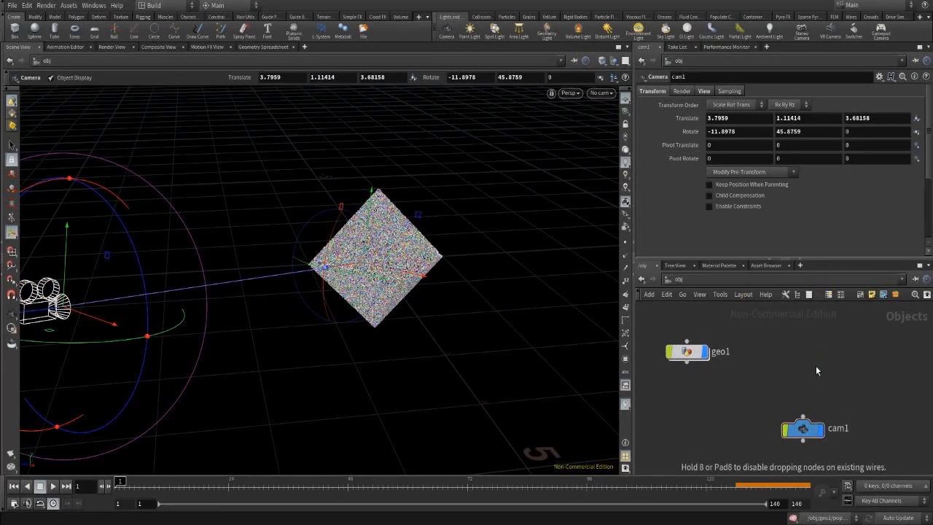
left_click(816, 366)
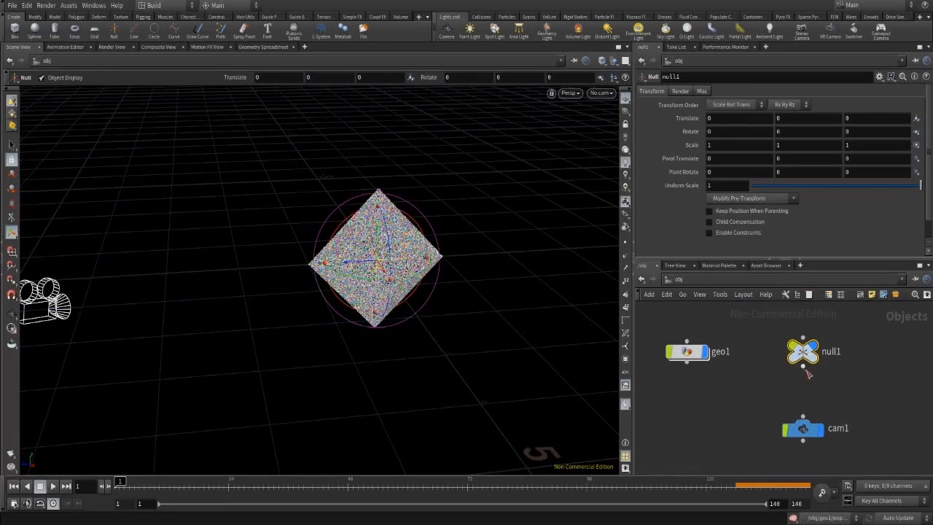
Parent cam1 under null1 and test-rotate null1 in Y.
left_click(803, 366)
left_click(803, 418)
mouse_move(790, 130)
middle_mouse_down()
mouse_move(904, 132)
mouse_move(803, 134)
middle_mouse_up()
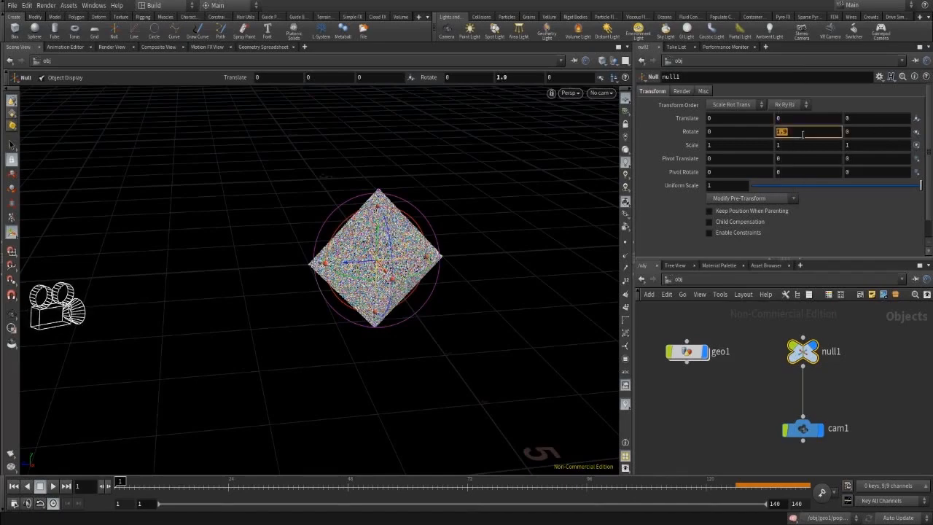
Set null1's Rotate Y to the expression $F and scrub the timeline to check the orbit.
key("BackSpace")
type("$F")
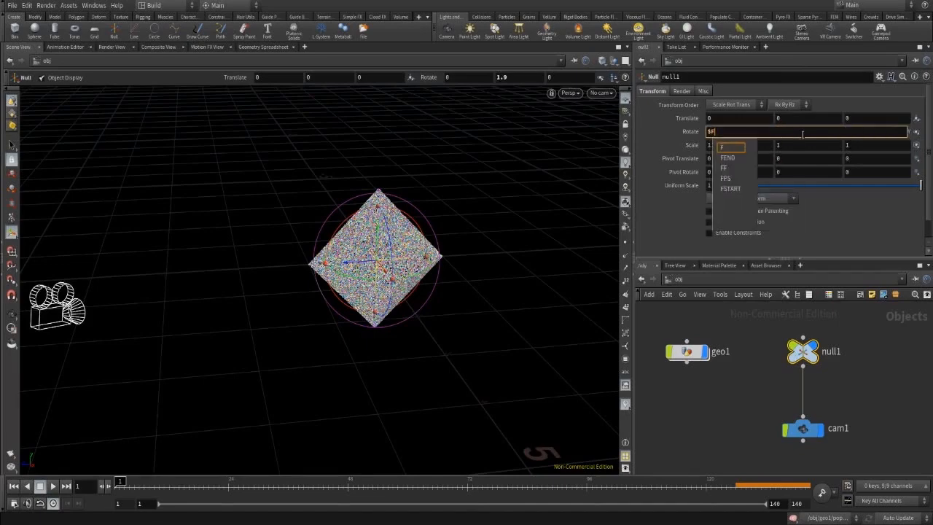
key("Return")
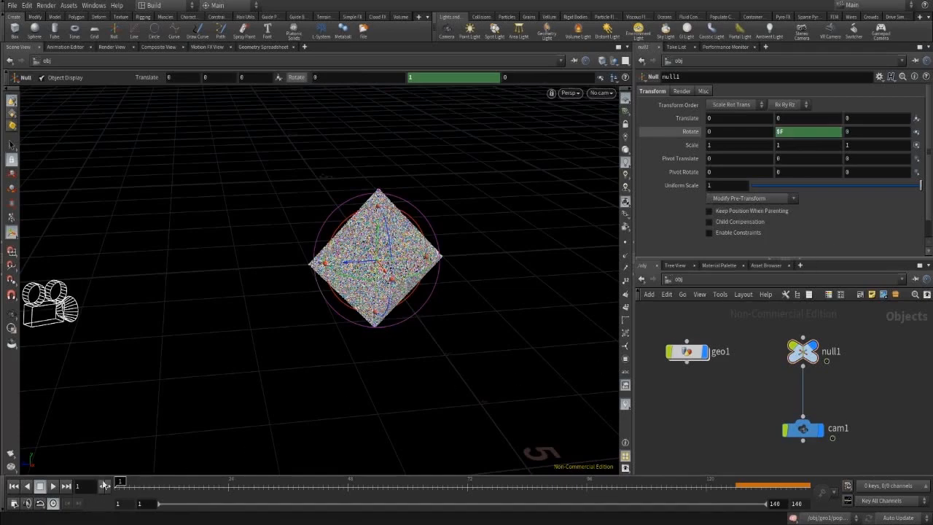
left_click(229, 494)
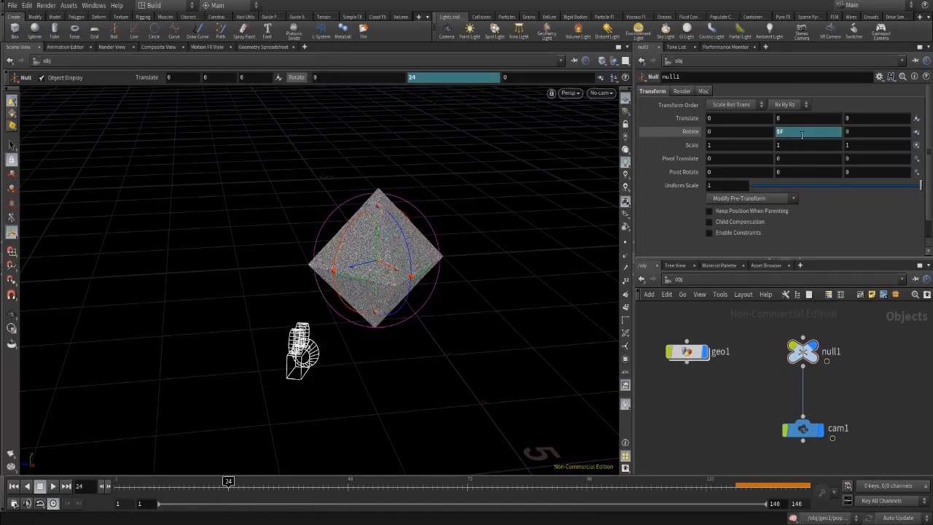
left_click_drag(240, 485, 186, 519)
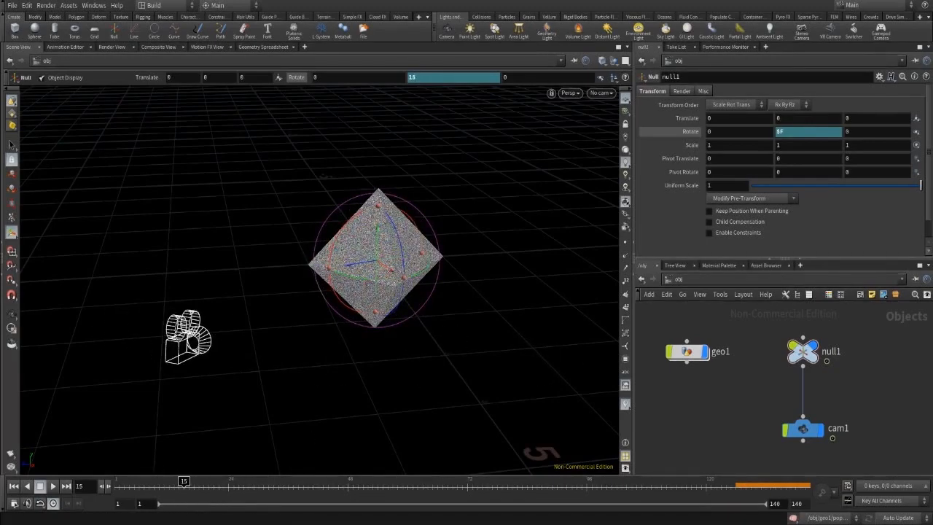
Look through cam1 and play the orbit from frame 1 to 42, then show the Render View.
left_click(609, 94)
left_click(615, 143)
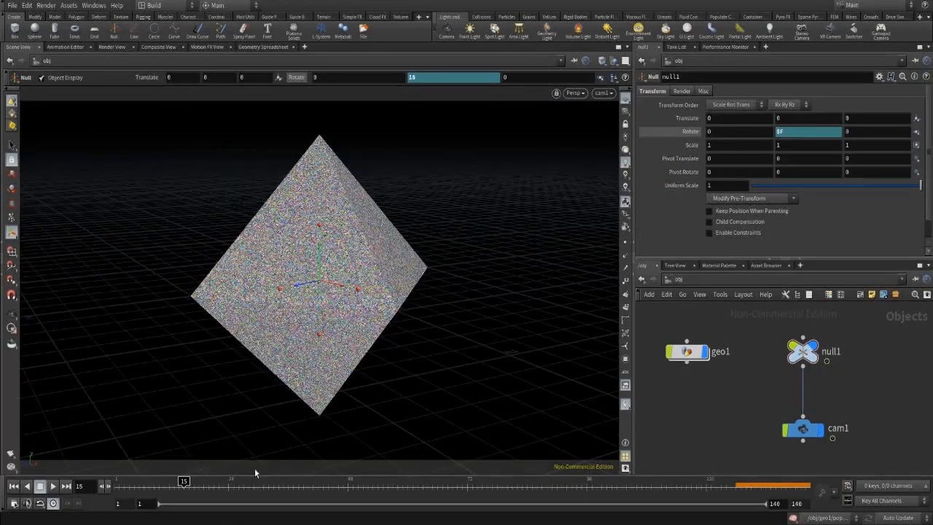
left_click_drag(183, 484, 92, 514)
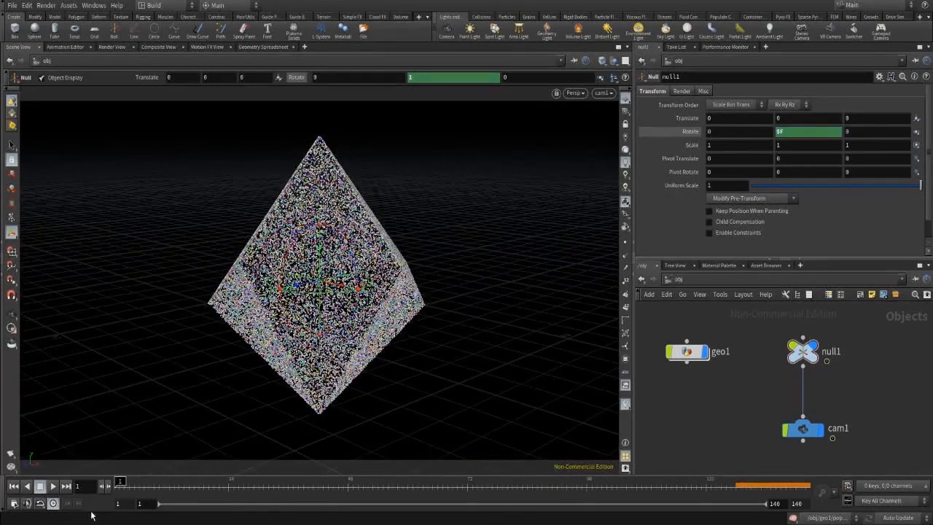
left_click(52, 487)
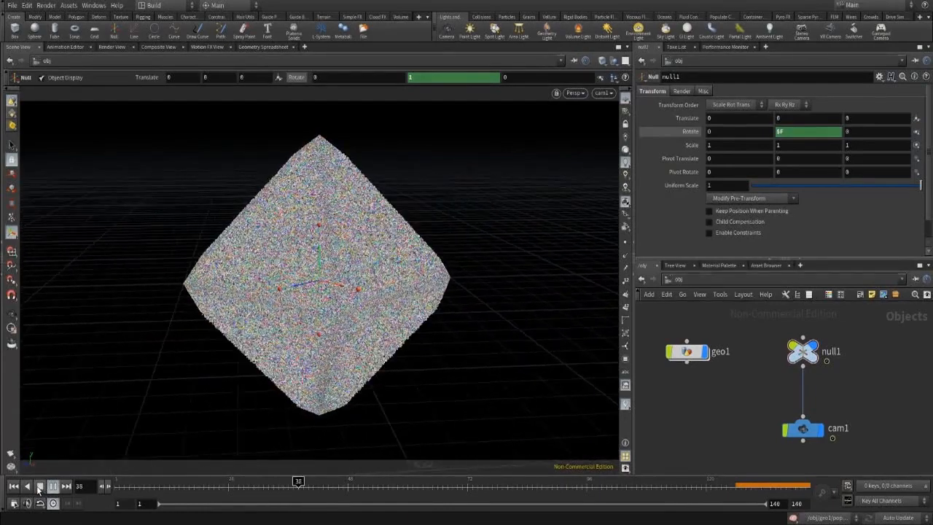
left_click(40, 486)
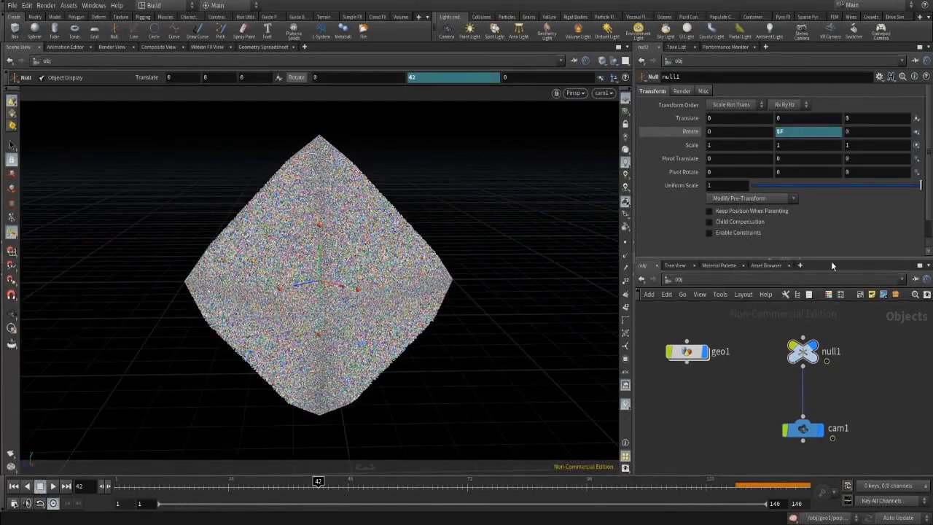
left_click(112, 47)
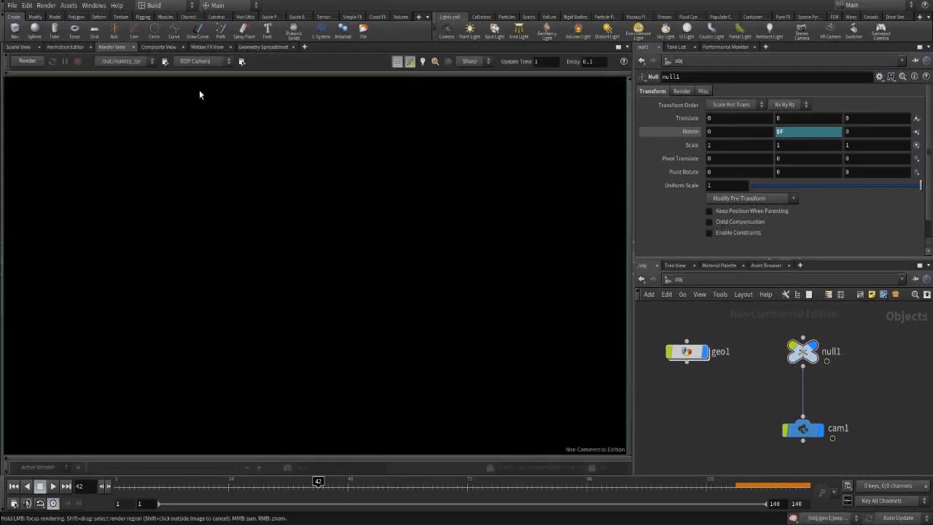
Render frame 42 through cam1 with Mantra IPR in the Render View.
left_click(26, 61)
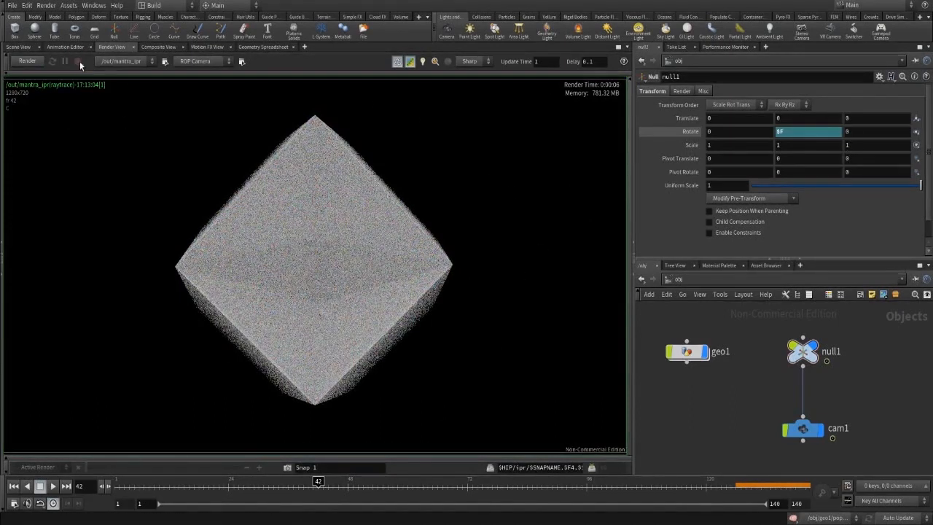
left_click(684, 278)
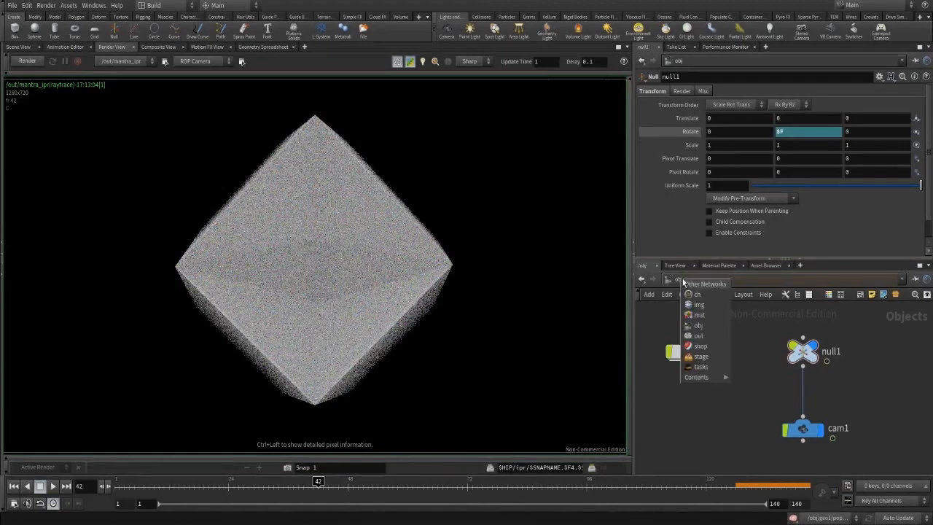
In /out, set mantra_ipr's camera to /obj/cam1 and Valid Frame Range to Render Frame Range (1–140).
left_click(702, 337)
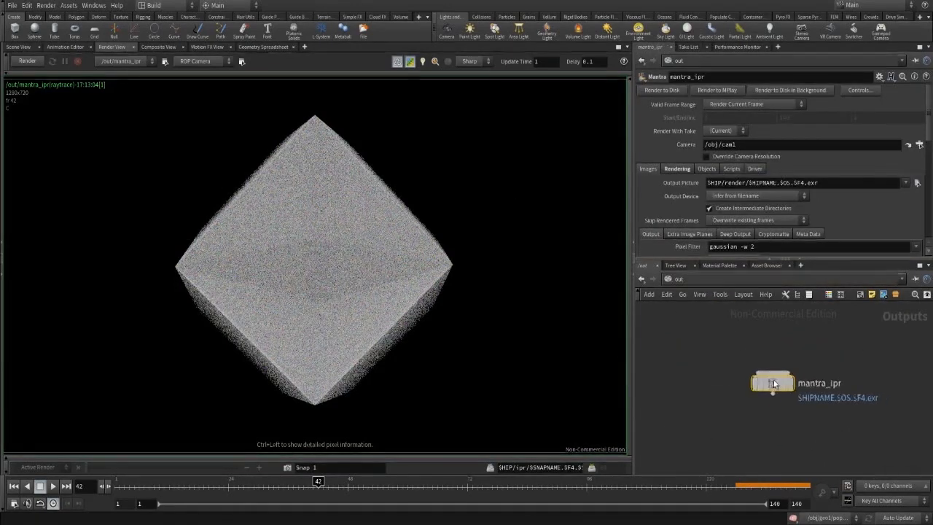
left_click_drag(773, 380, 687, 350)
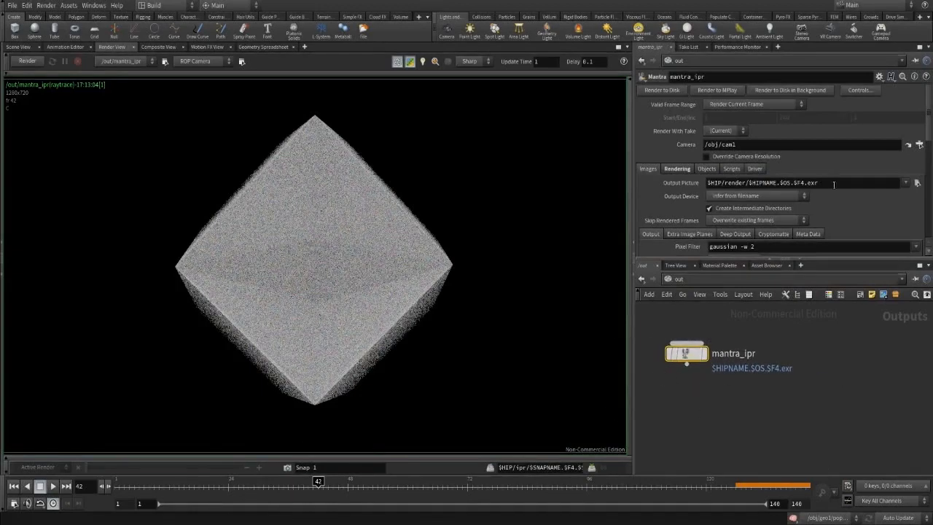
left_click(920, 146)
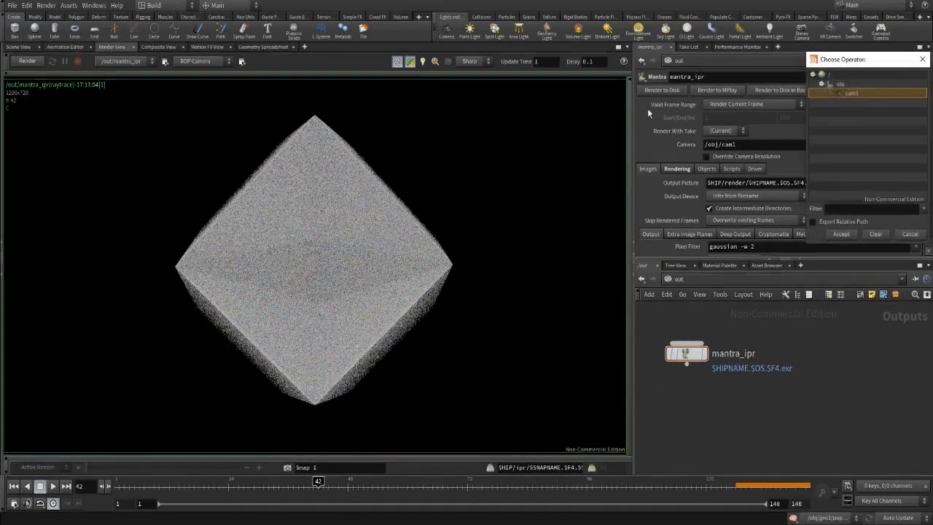
double_click(860, 95)
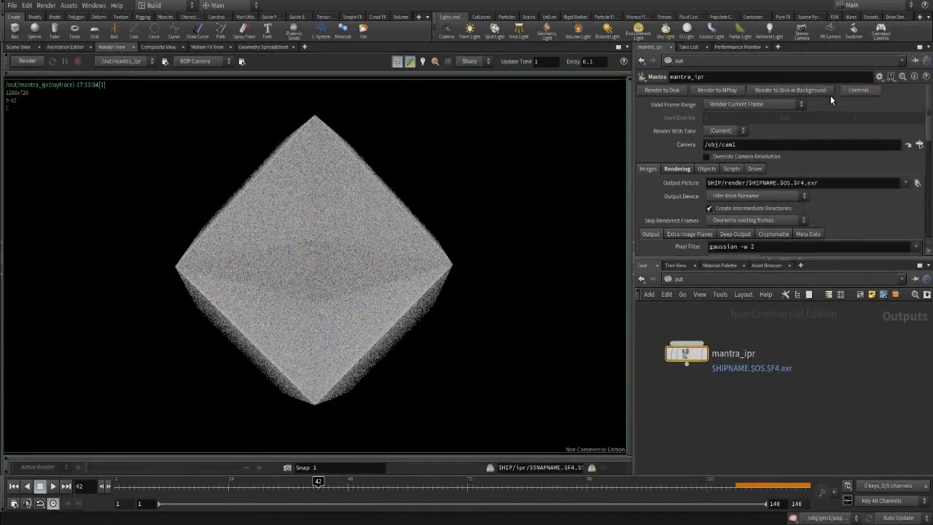
left_click(745, 105)
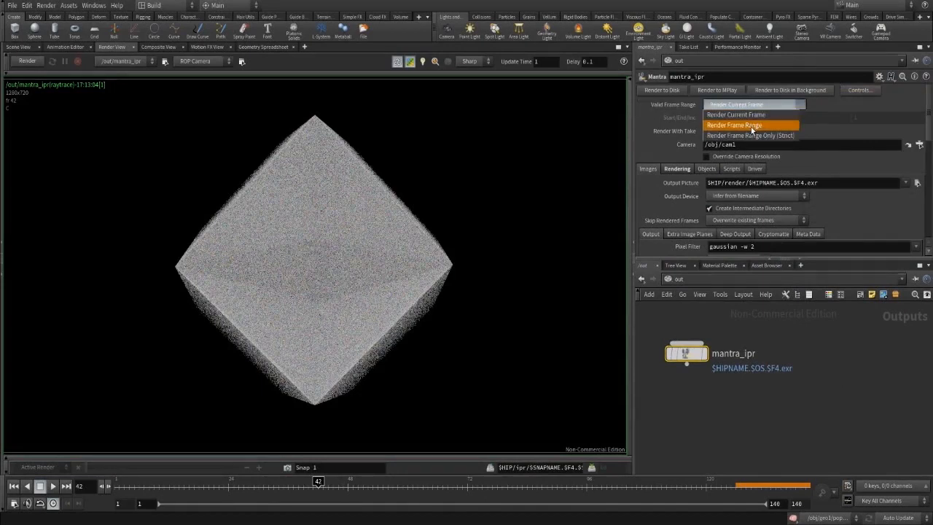
left_click(752, 125)
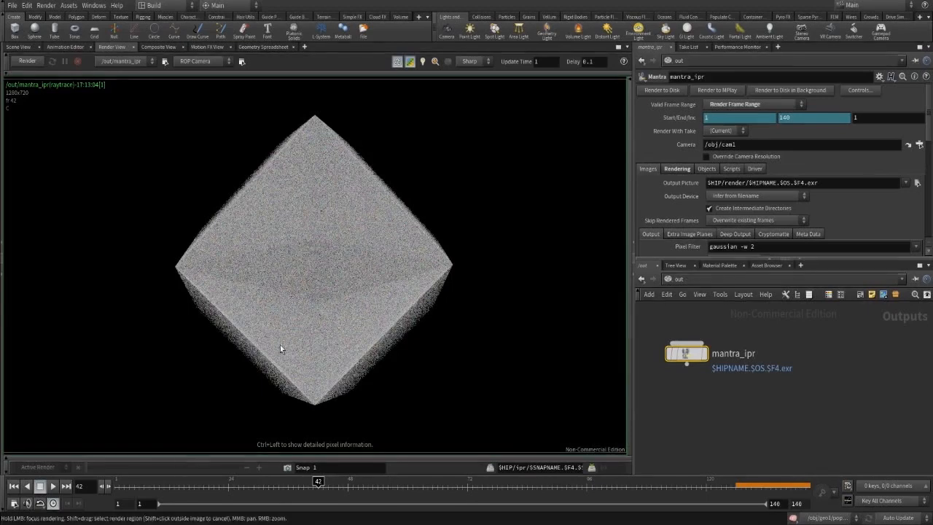
left_click(32, 47)
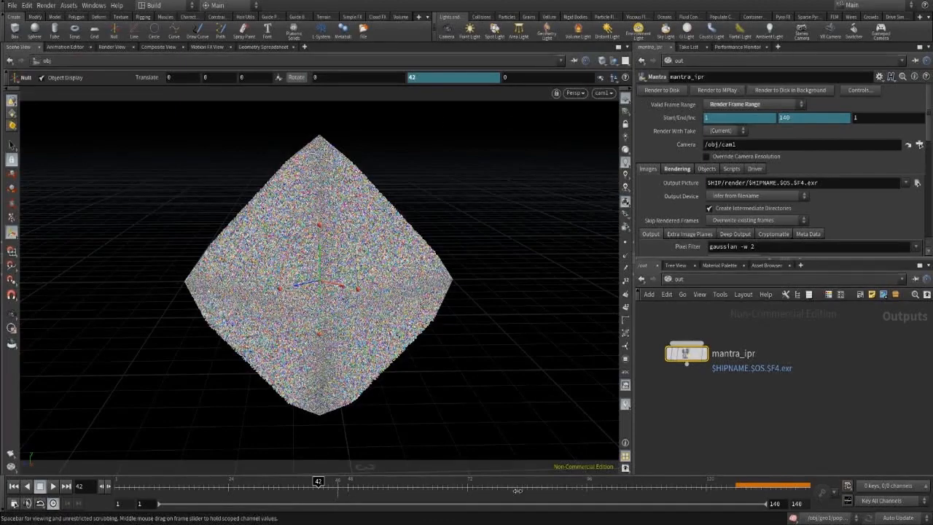
Scrub through the orbit, then check Allow Motion Blur on mantra_ipr's Rendering tab.
left_click_drag(518, 489, 64, 487)
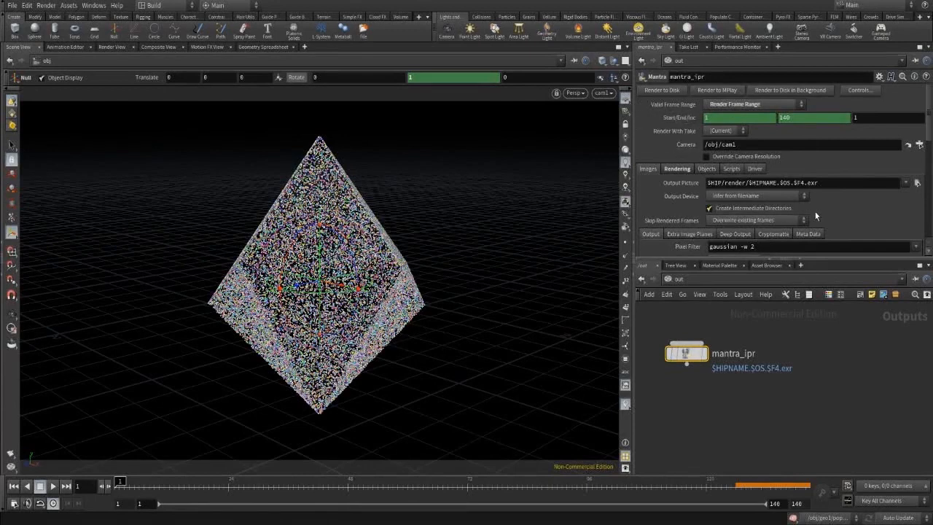
scroll(802, 182, "down", 2)
left_click(697, 180)
left_click(740, 180)
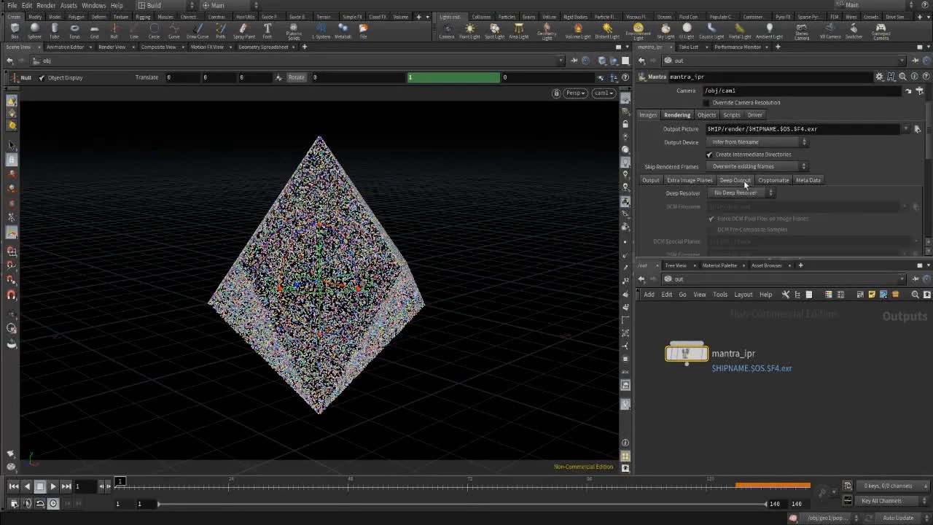
left_click(651, 180)
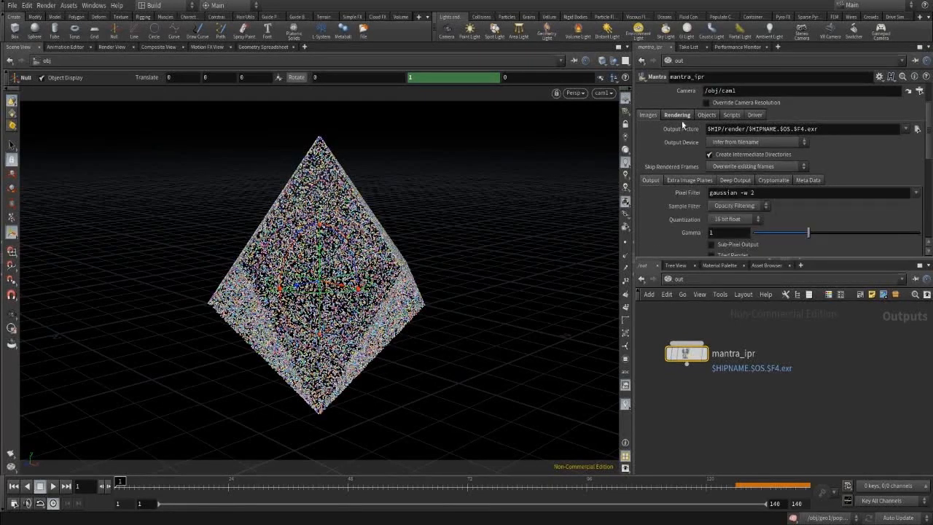
left_click(678, 115)
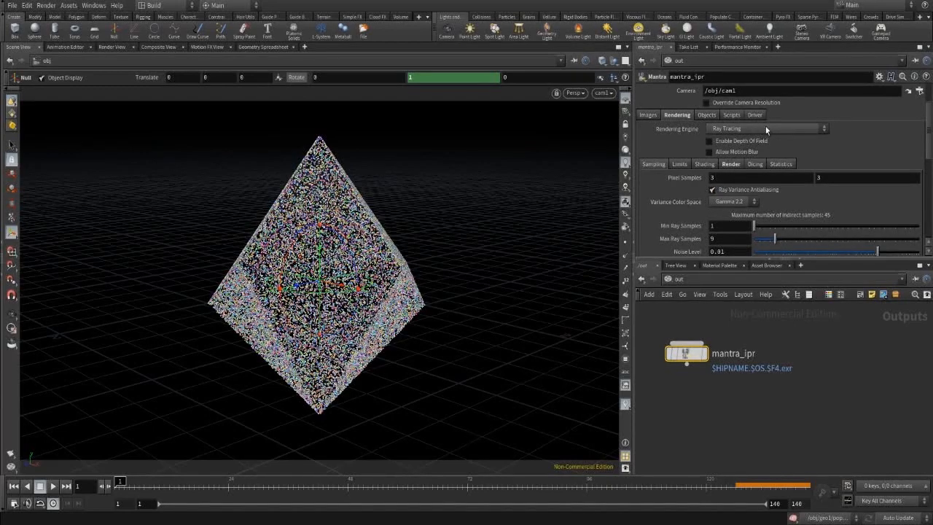
left_click(712, 153)
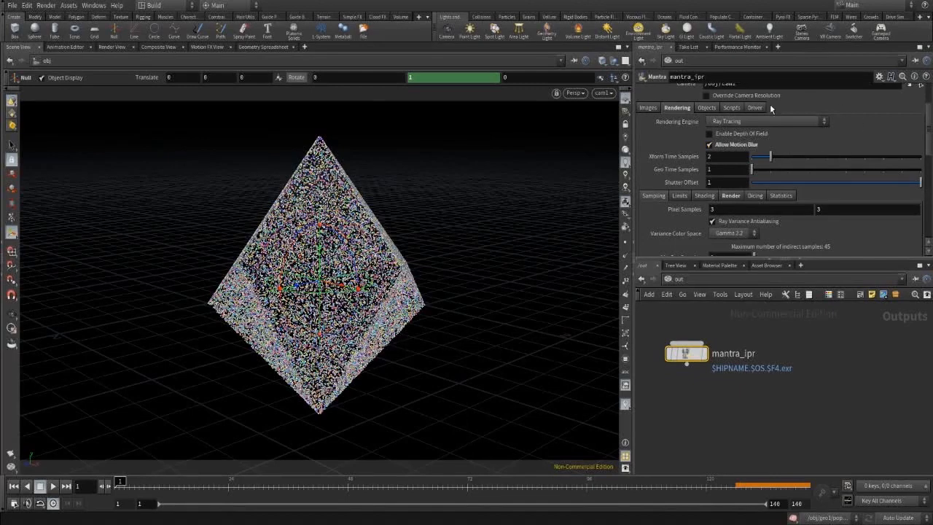
scroll(771, 108, "up", 3)
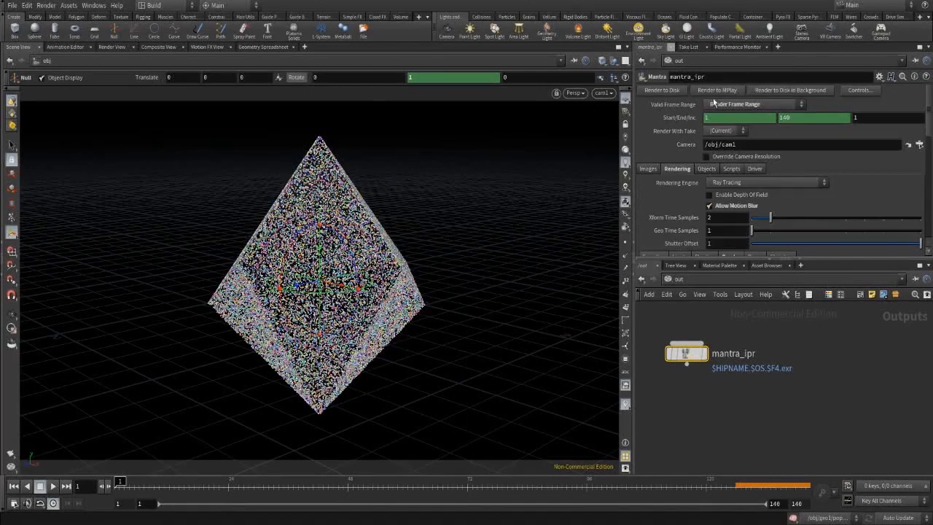